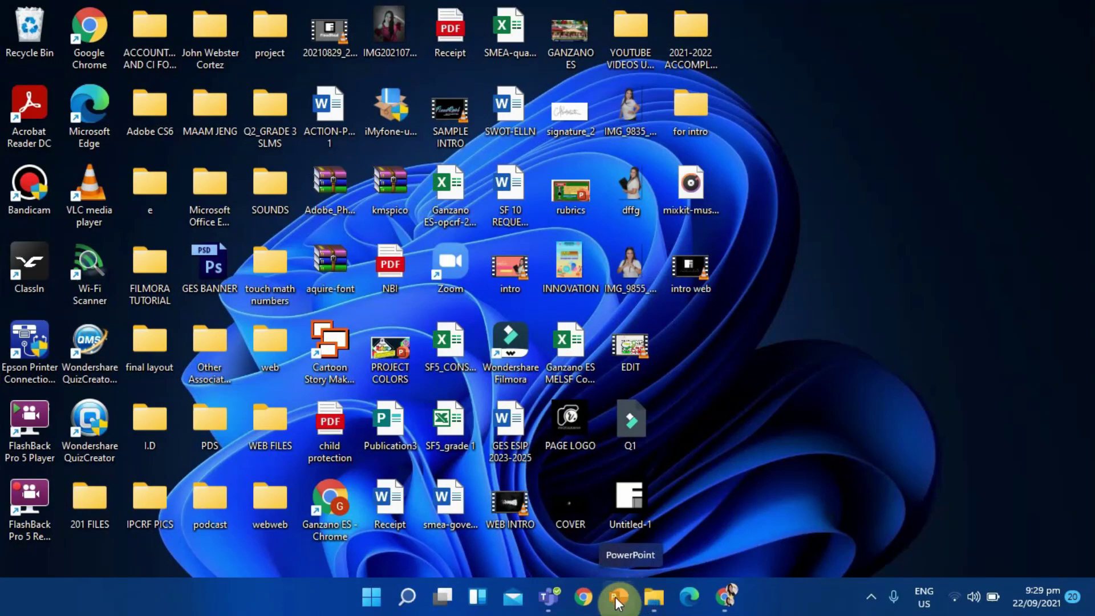
# Step: Start a blank PowerPoint presentation and delete its title and subtitle placeholders
pyautogui.click(617, 601)
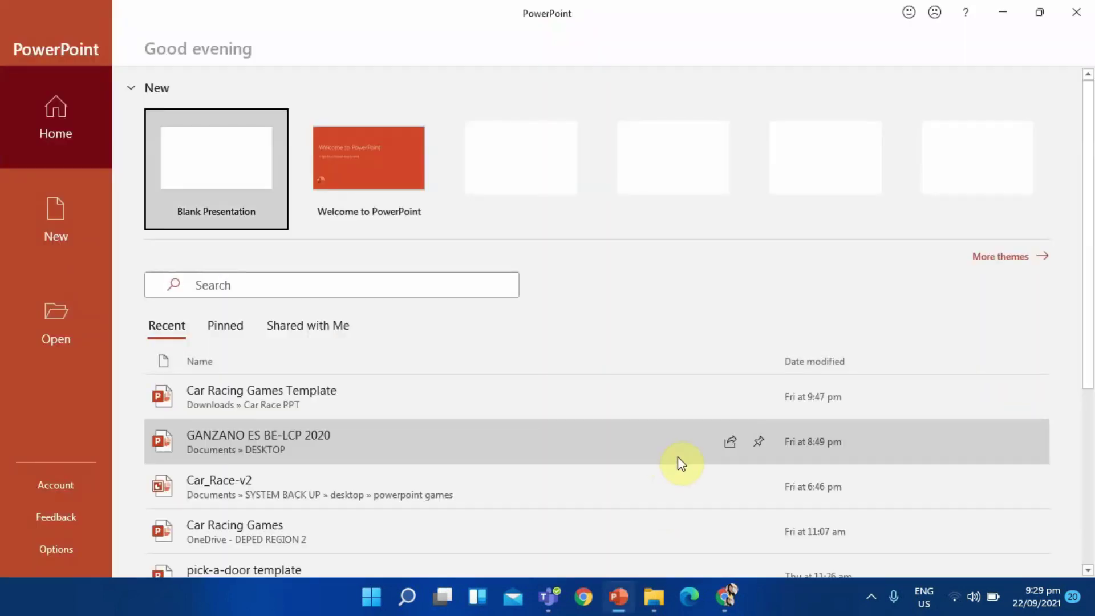
pyautogui.click(241, 171)
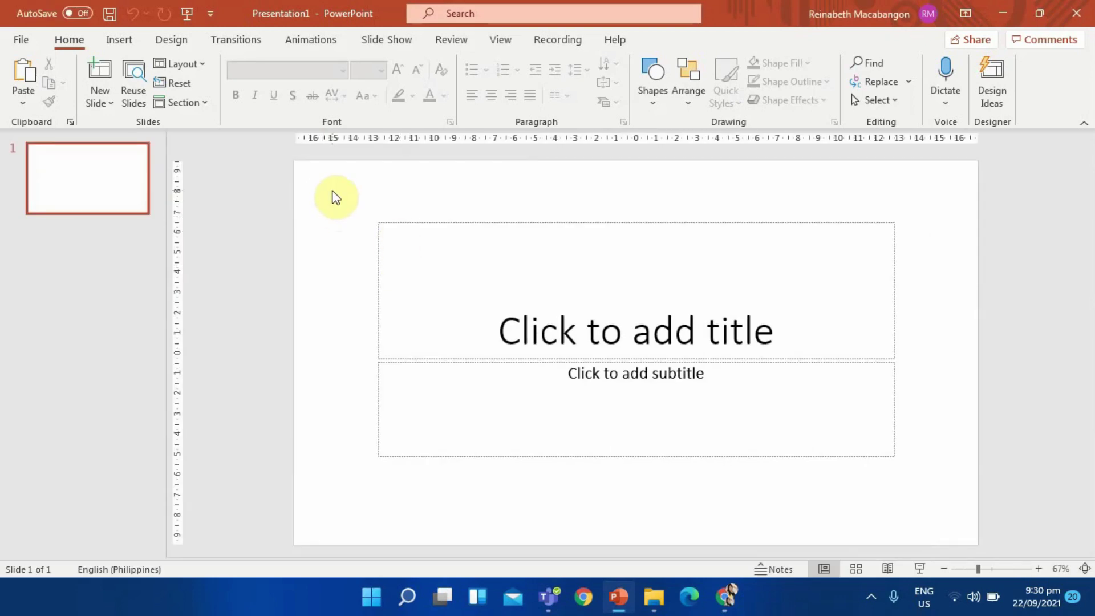
pyautogui.hotkey('ctrl', 'a')
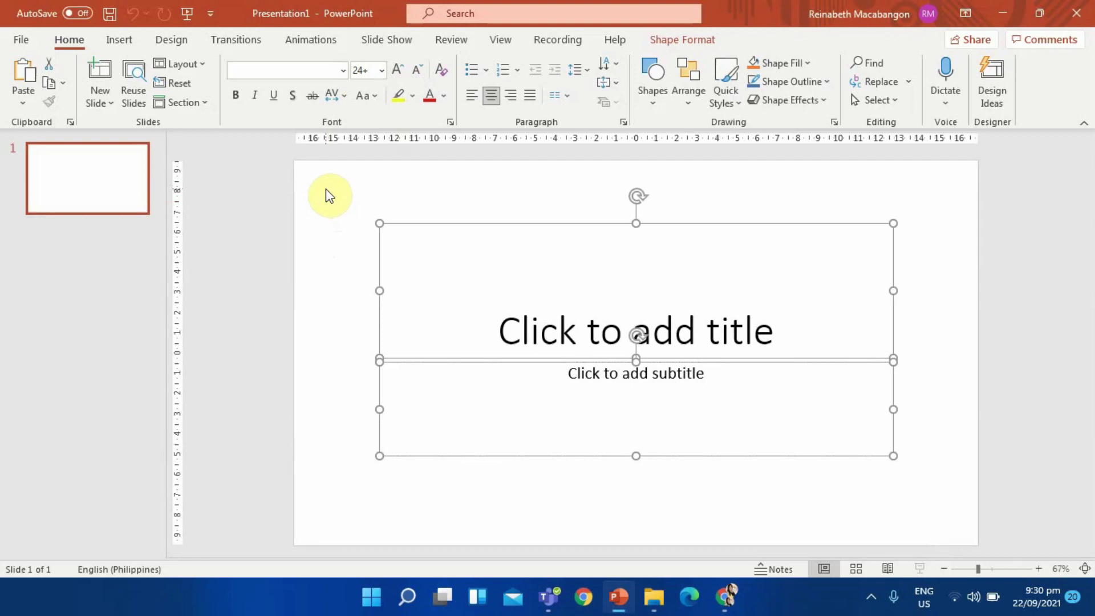
pyautogui.press('Delete')
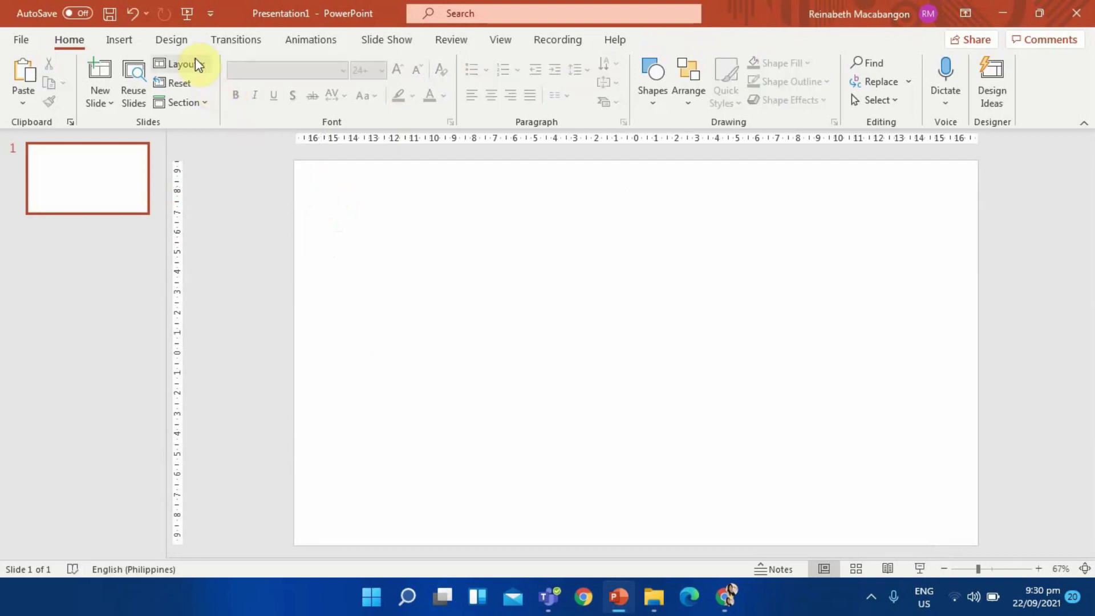
# Step: Insert a default Pie chart onto the slide from the Insert Chart dialog
pyautogui.click(130, 42)
pyautogui.click(362, 101)
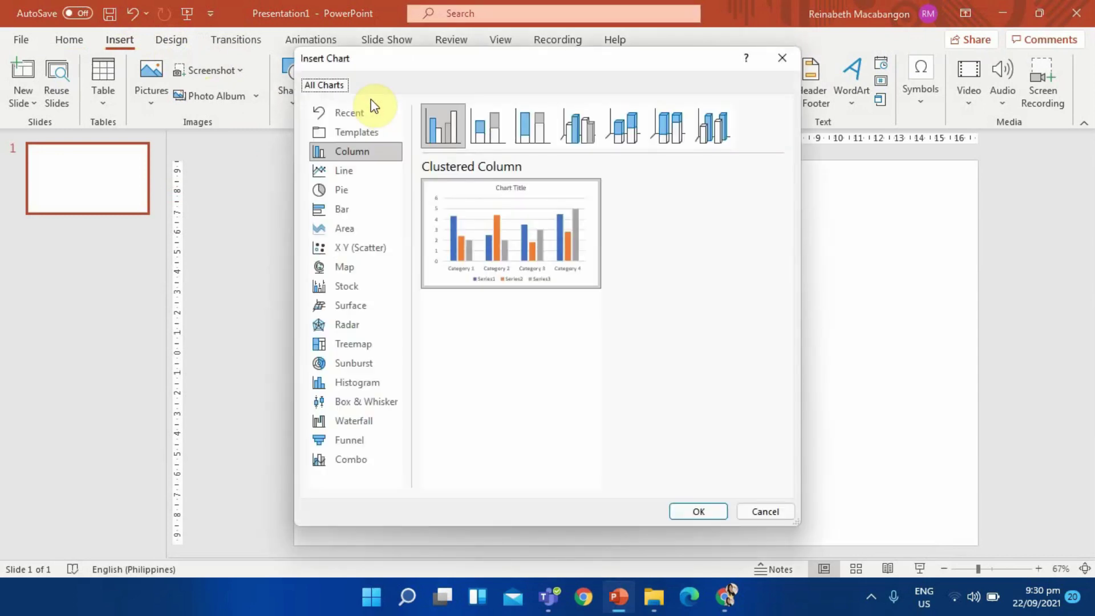
pyautogui.click(353, 190)
pyautogui.moveTo(511, 233)
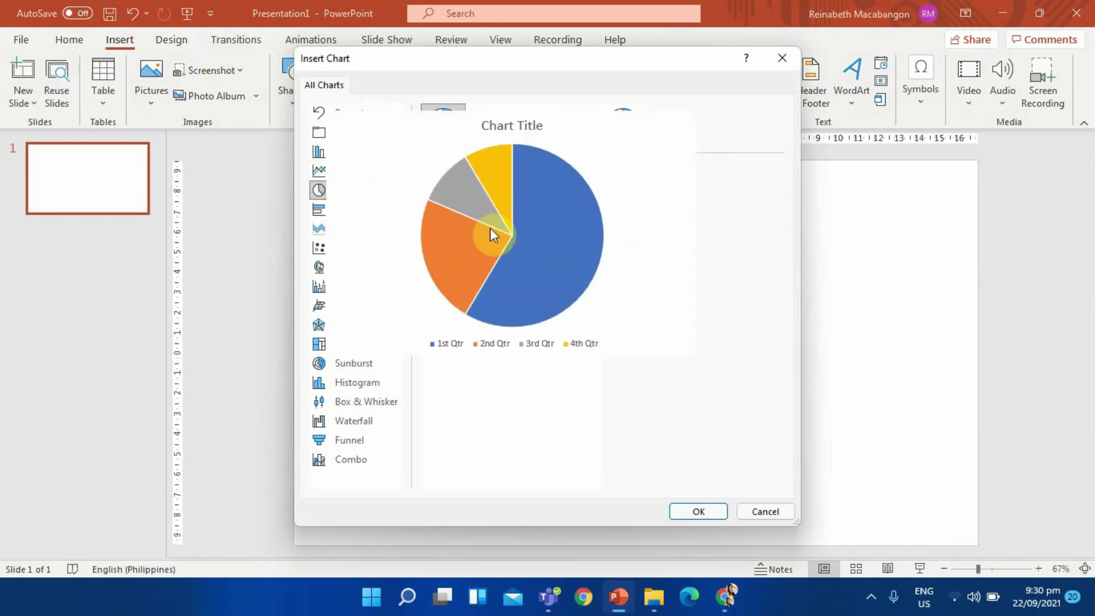
pyautogui.click(699, 511)
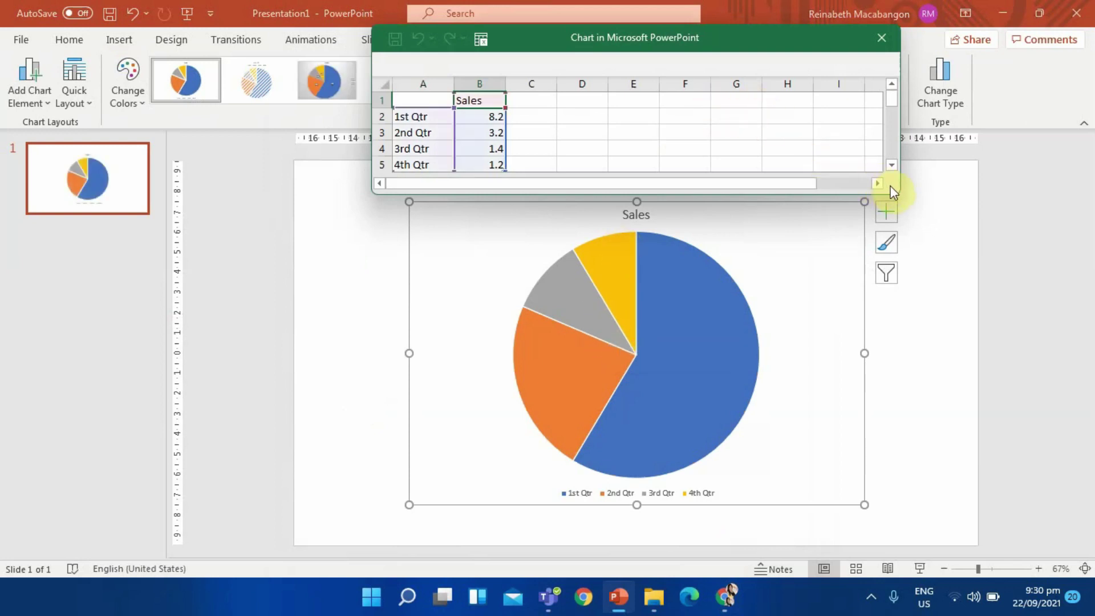
# Step: Move and enlarge the chart data window, then enter the first three pupil names in A2–A4
pyautogui.moveTo(724, 34); pyautogui.dragTo(661, 74)
pyautogui.moveTo(761, 228); pyautogui.dragTo(738, 455)
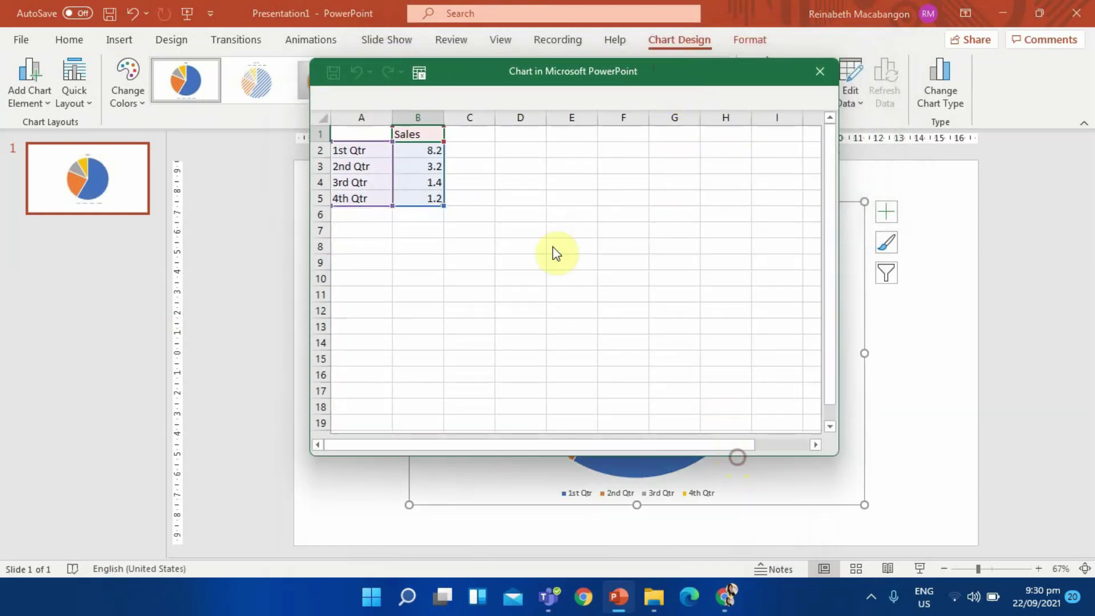
pyautogui.click(367, 149)
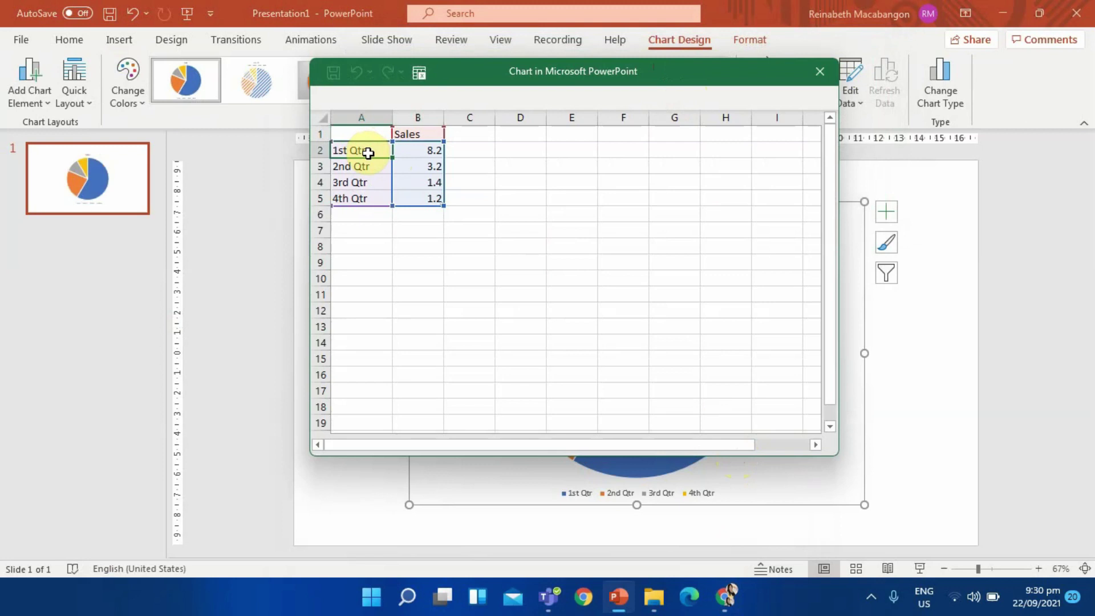
pyautogui.press('BackSpace')
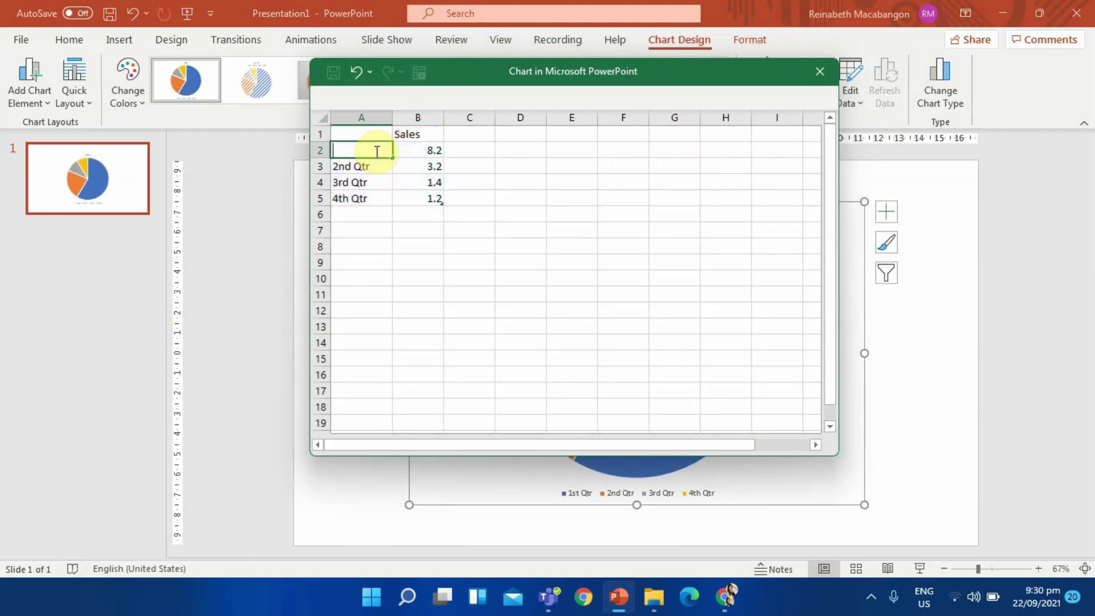
pyautogui.write('Mark')
pyautogui.press('Return')
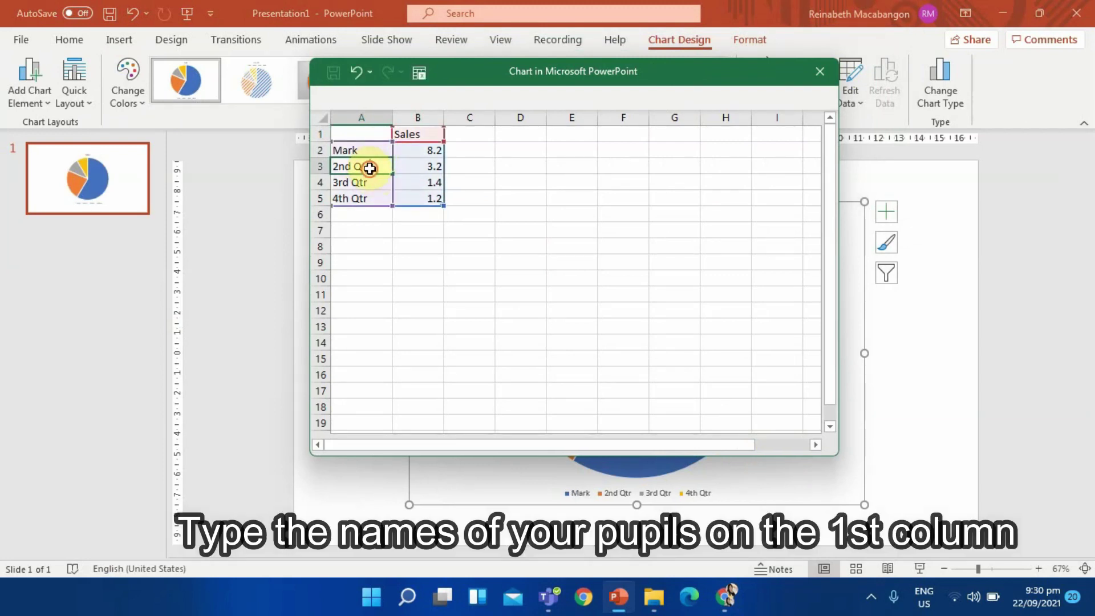
pyautogui.write('C-jay')
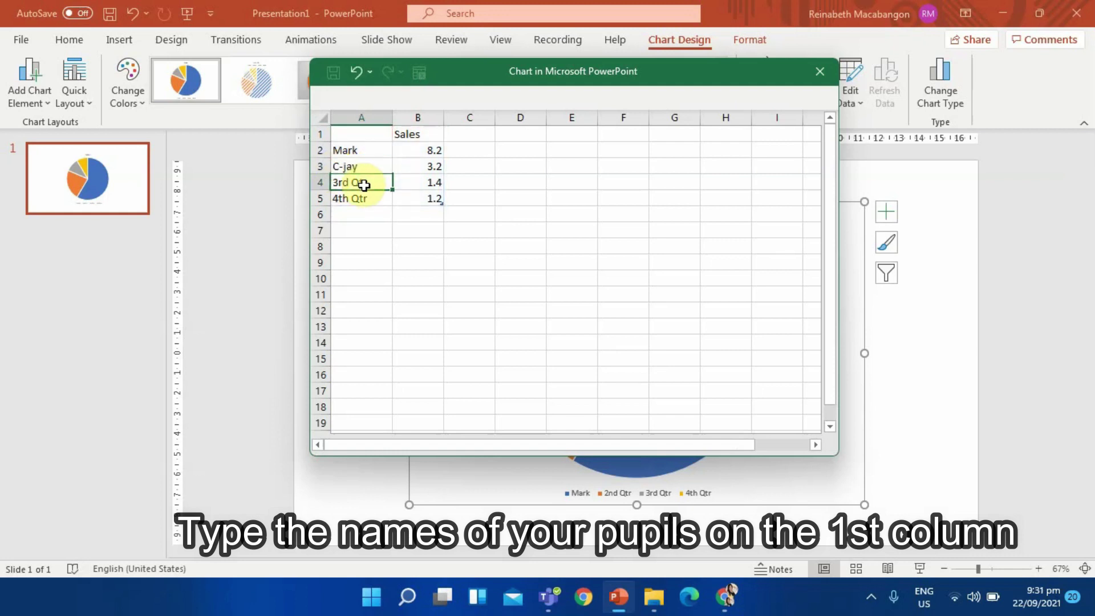
pyautogui.press('Return')
pyautogui.write('James')
pyautogui.press('Return')
# Step: Enter the next six pupil names into cells A5 through A10
pyautogui.click(346, 198)
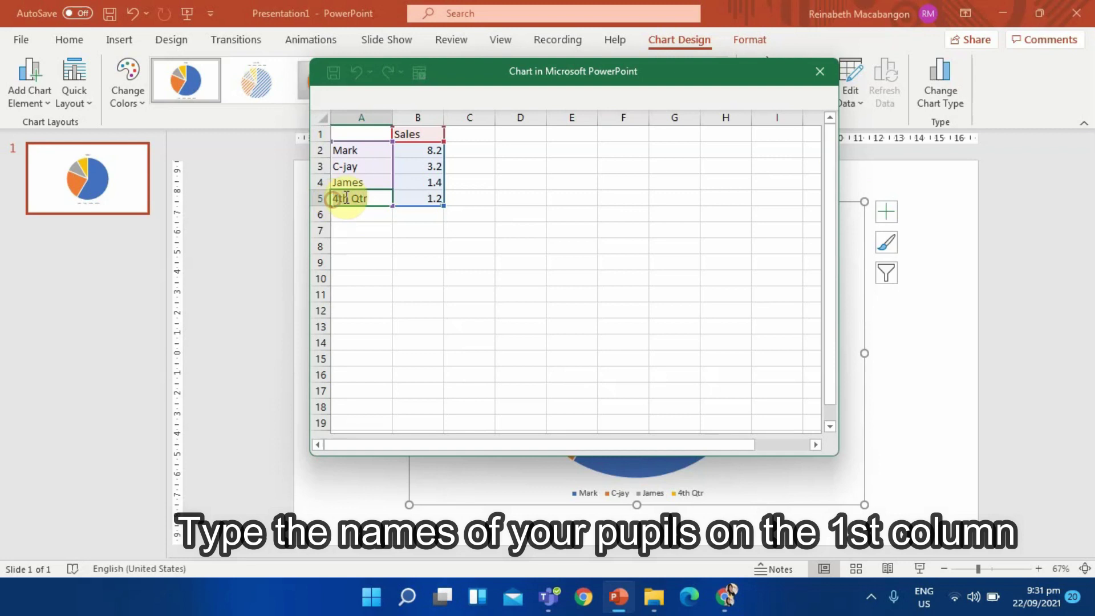
pyautogui.write('Chris')
pyautogui.press('Return')
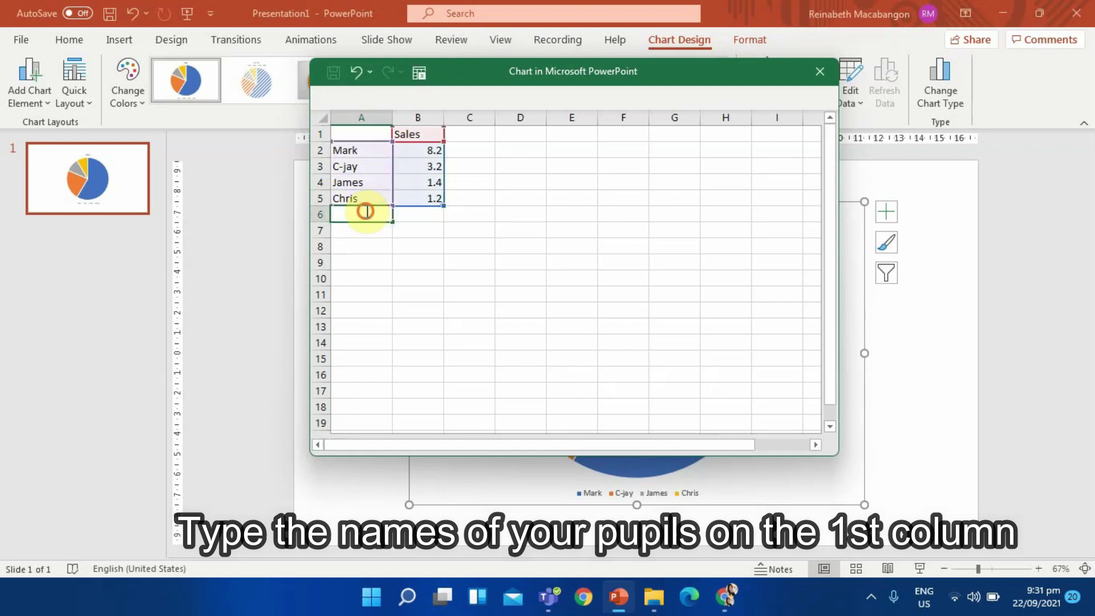
pyautogui.write('Lynn')
pyautogui.press('Return')
pyautogui.write('Oscar')
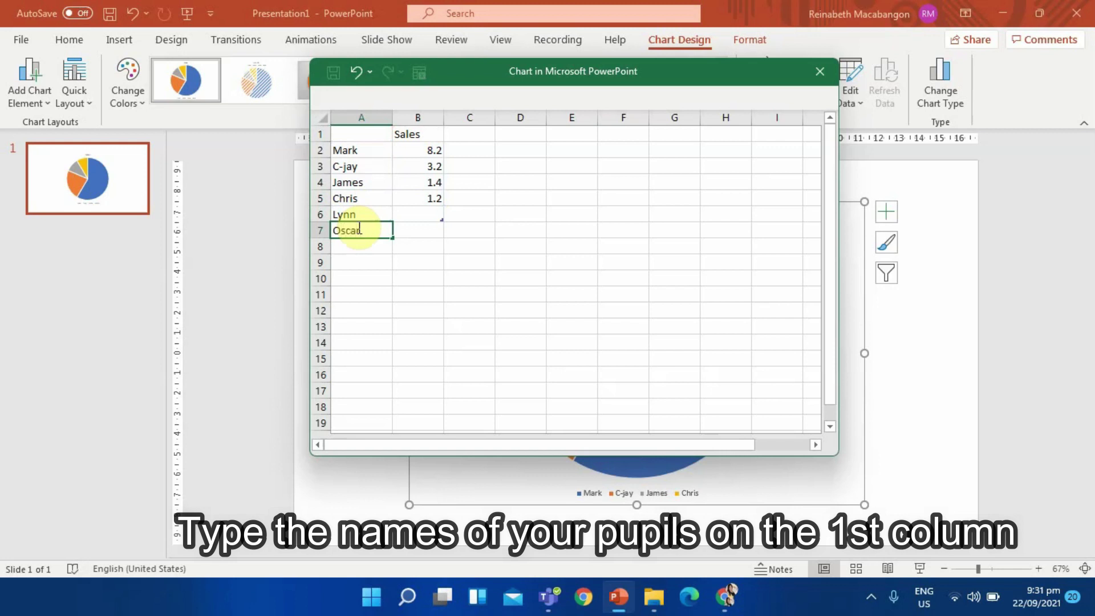
pyautogui.press('Return')
pyautogui.write('May-ann')
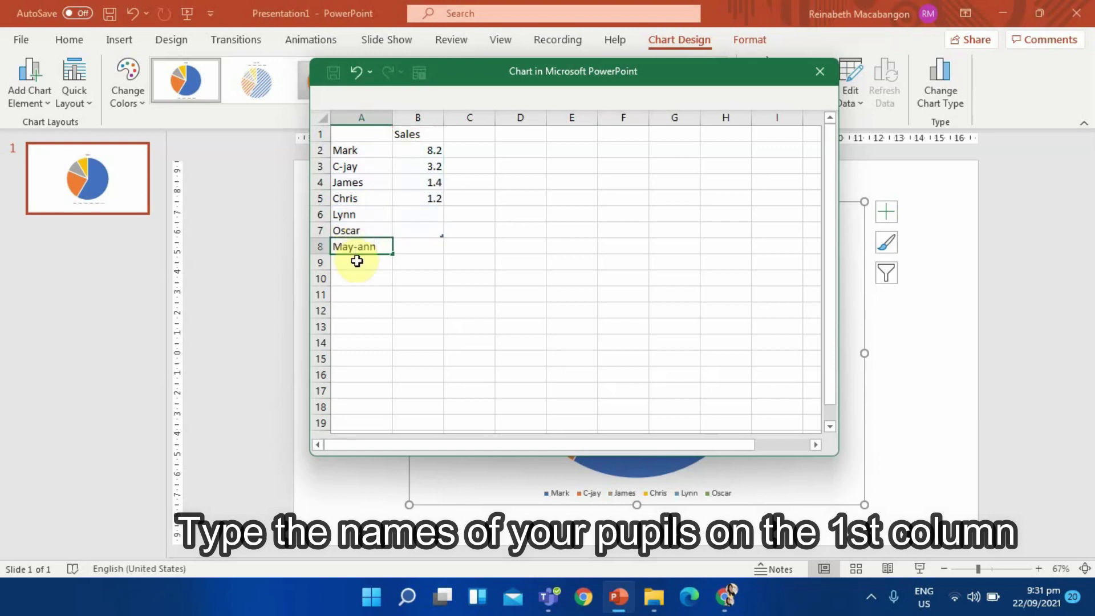
pyautogui.press('Return')
pyautogui.write('Jenny')
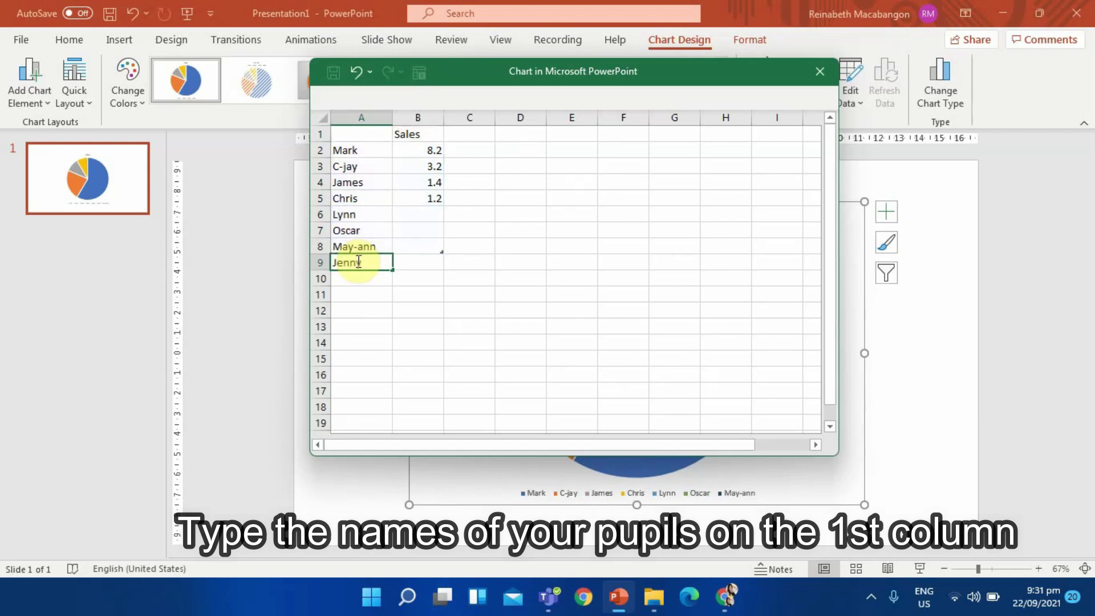
pyautogui.press('Return')
pyautogui.write('Angie')
pyautogui.press('Return')
# Step: Enter the last pupil name in A11, set B2 to 20 and fill it down to B11
pyautogui.write('Mea')
pyautogui.click(490, 200)
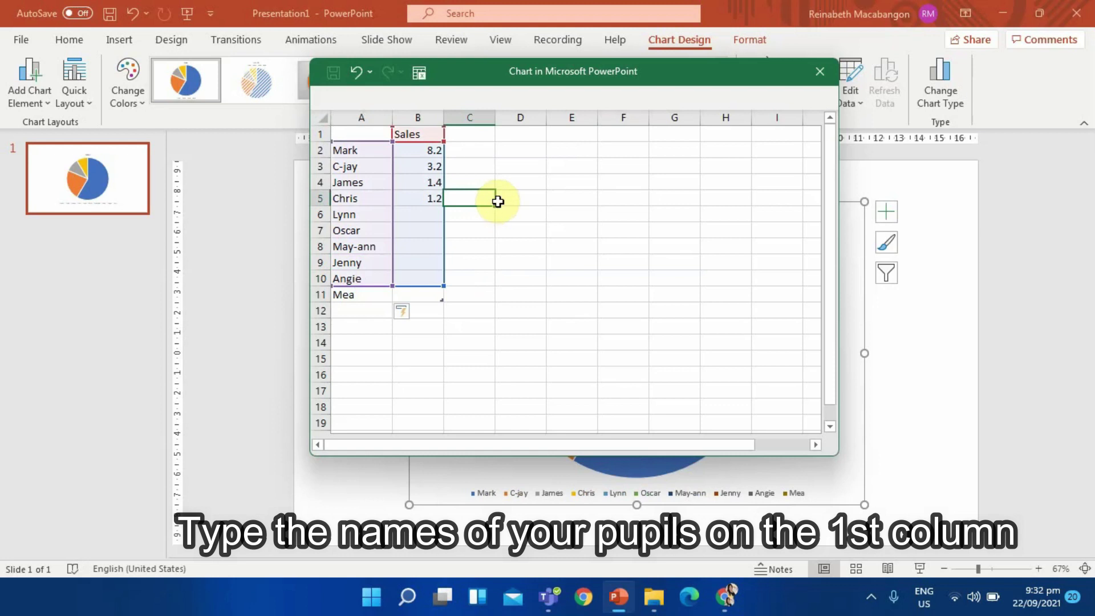
pyautogui.click(433, 150)
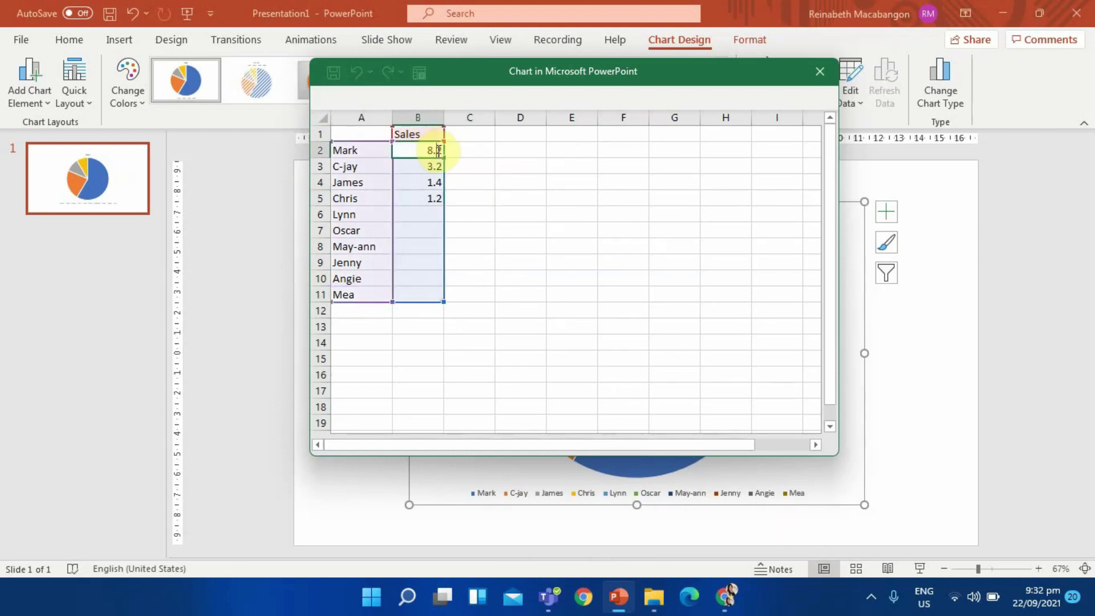
pyautogui.doubleClick(439, 150)
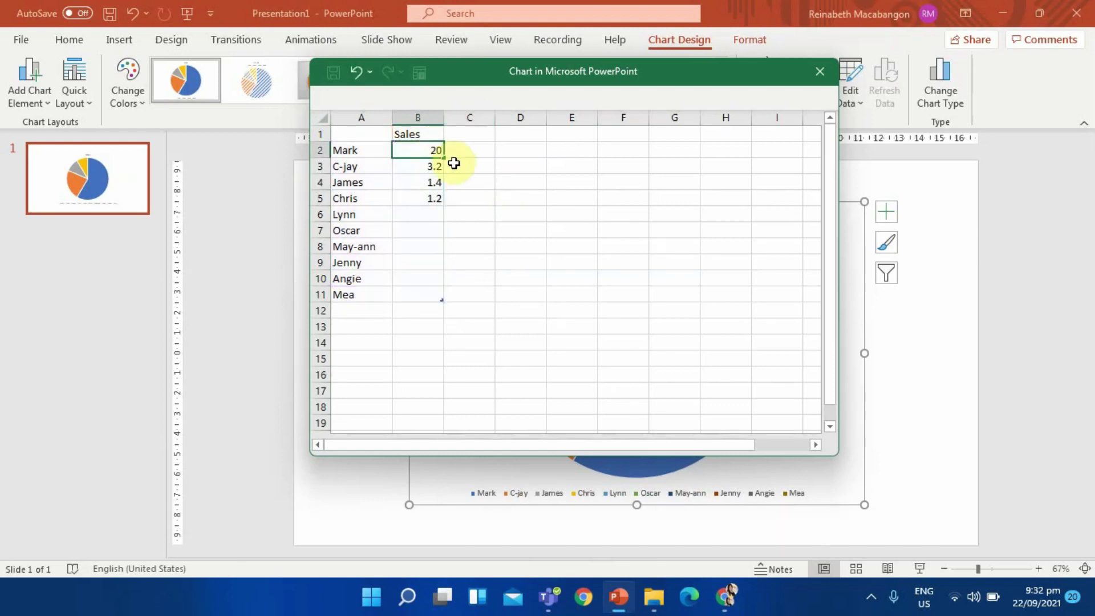
pyautogui.press('BackSpace')
pyautogui.press('BackSpace')
pyautogui.write('8.2')
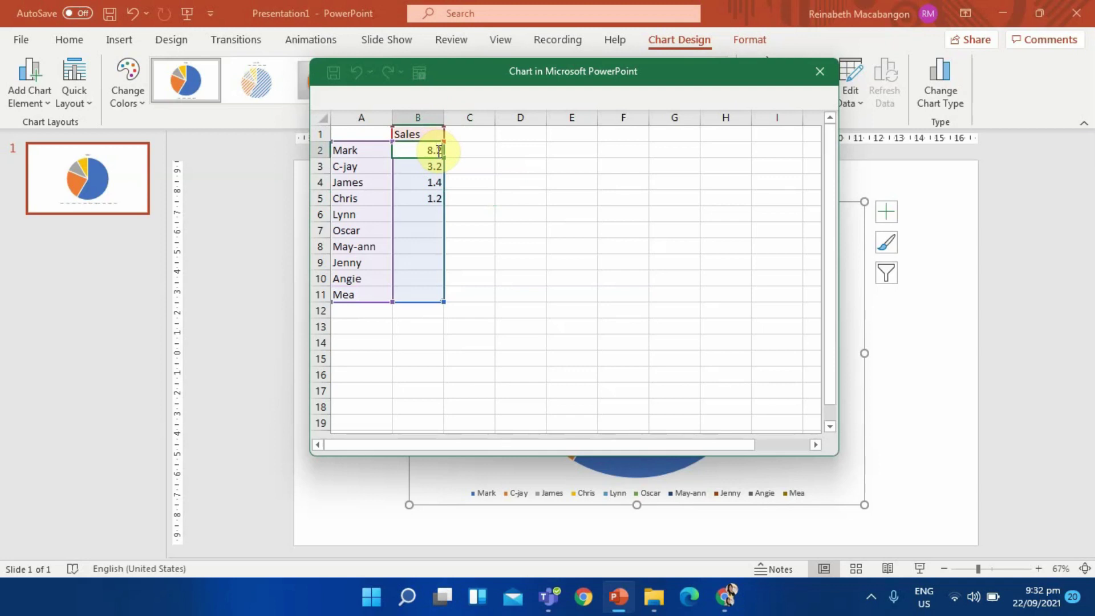
pyautogui.press('BackSpace')
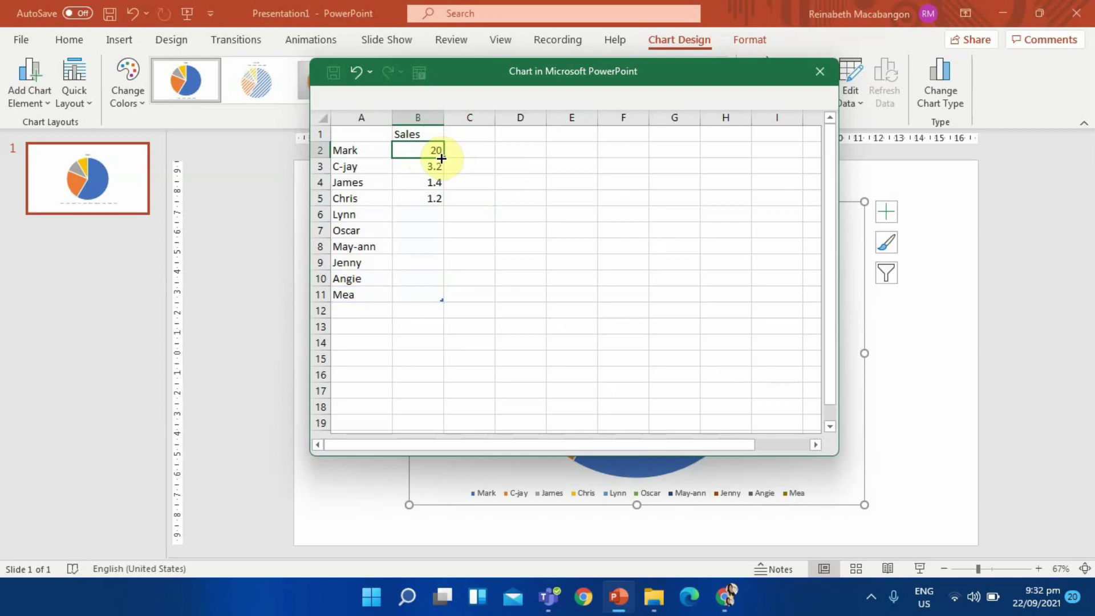
pyautogui.write('20')
pyautogui.moveTo(444, 158); pyautogui.dragTo(442, 244)
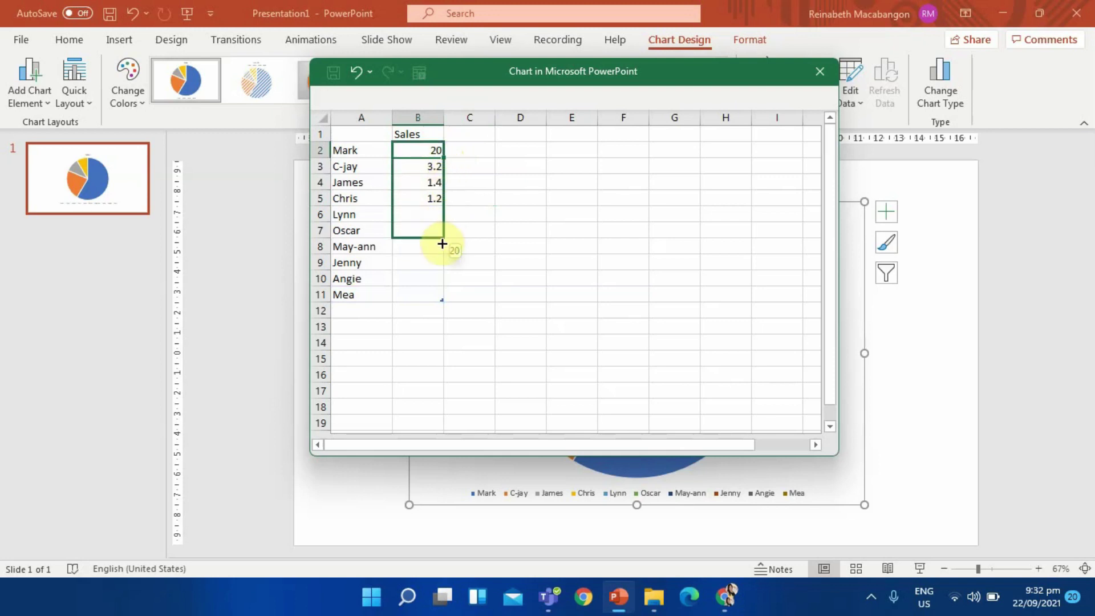
pyautogui.moveTo(441, 244); pyautogui.dragTo(439, 297)
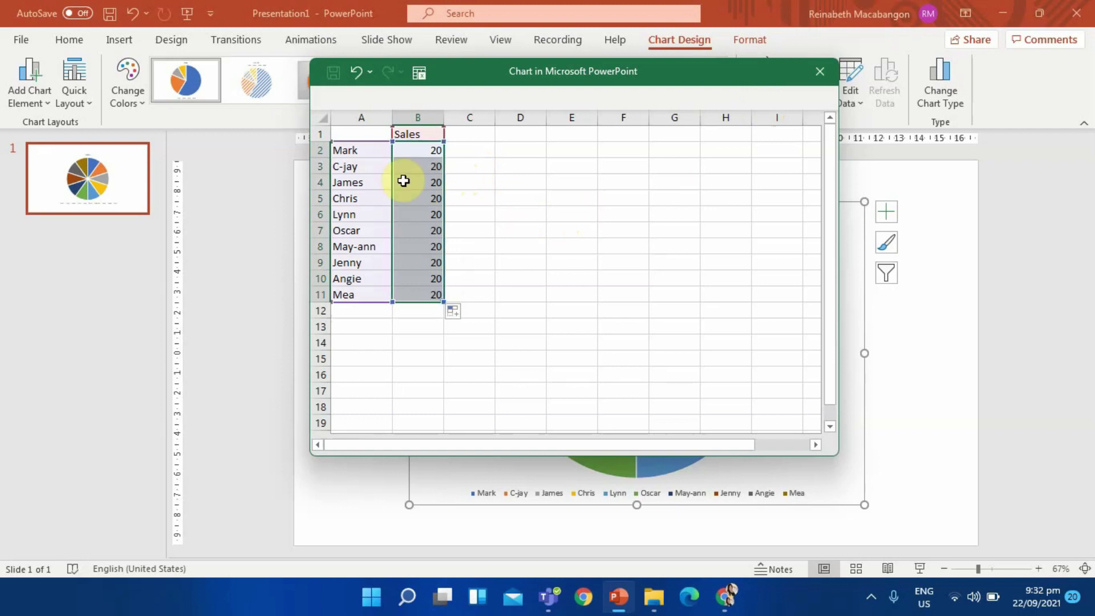
# Step: Close the data sheet and apply chart Style 12 to the pie
pyautogui.click(816, 70)
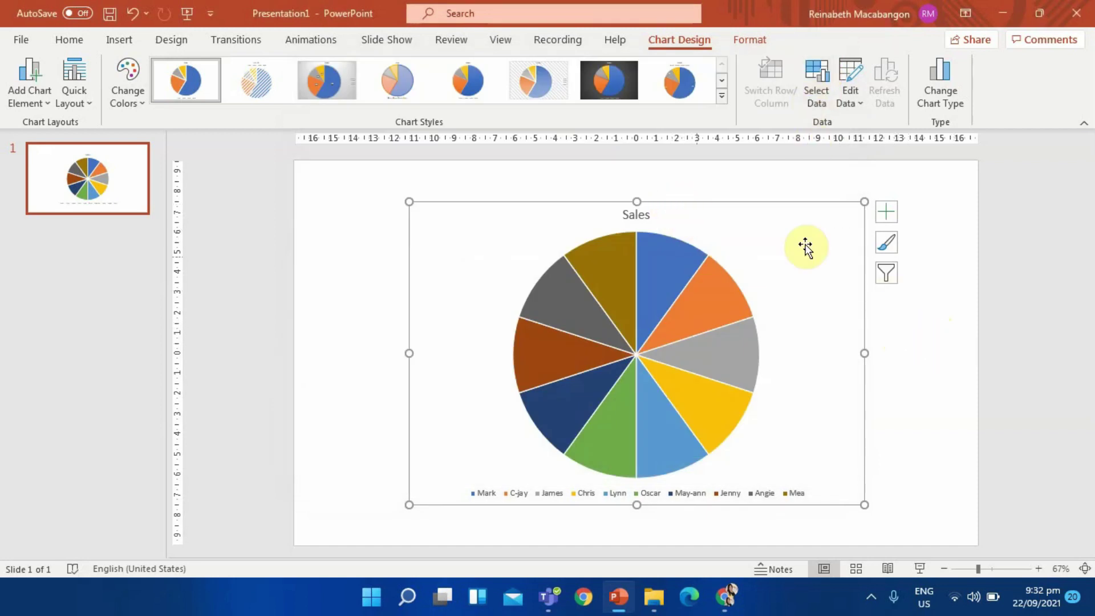
pyautogui.click(695, 252)
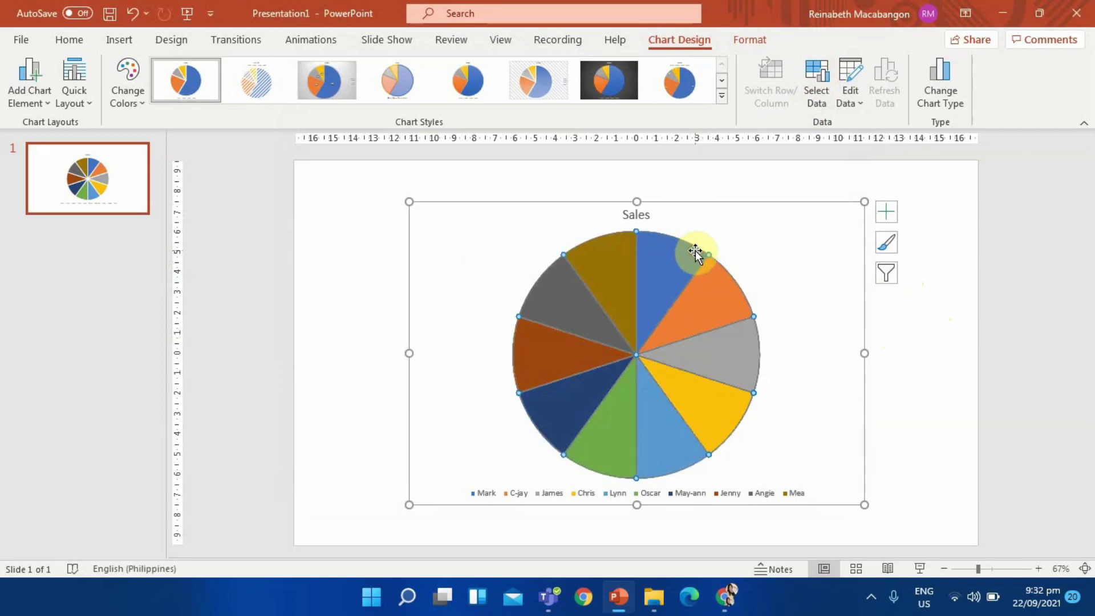
pyautogui.click(729, 232)
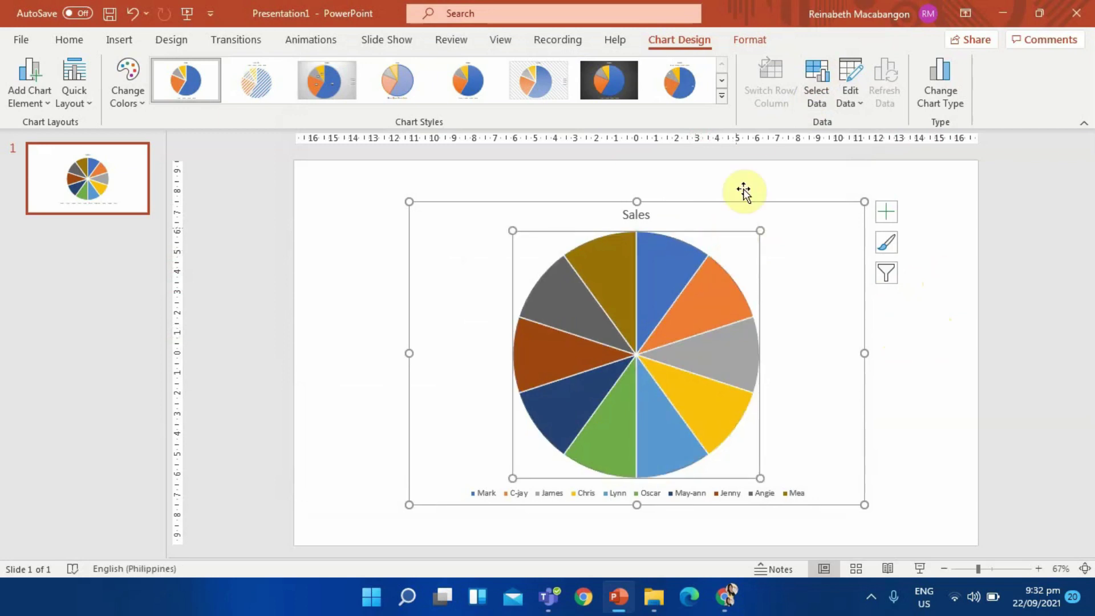
pyautogui.click(723, 94)
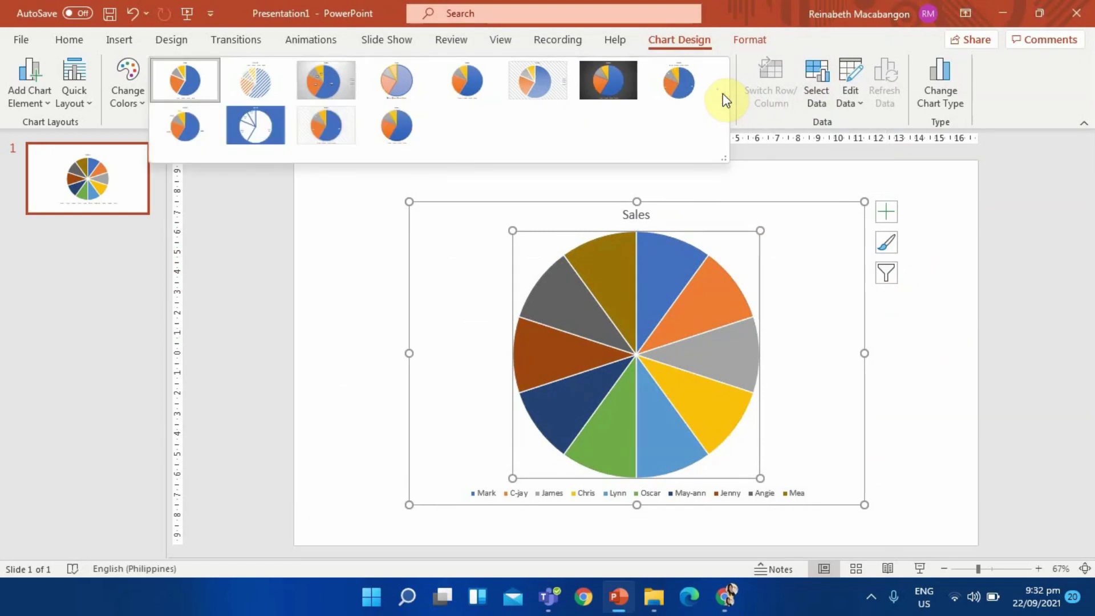
pyautogui.click(398, 129)
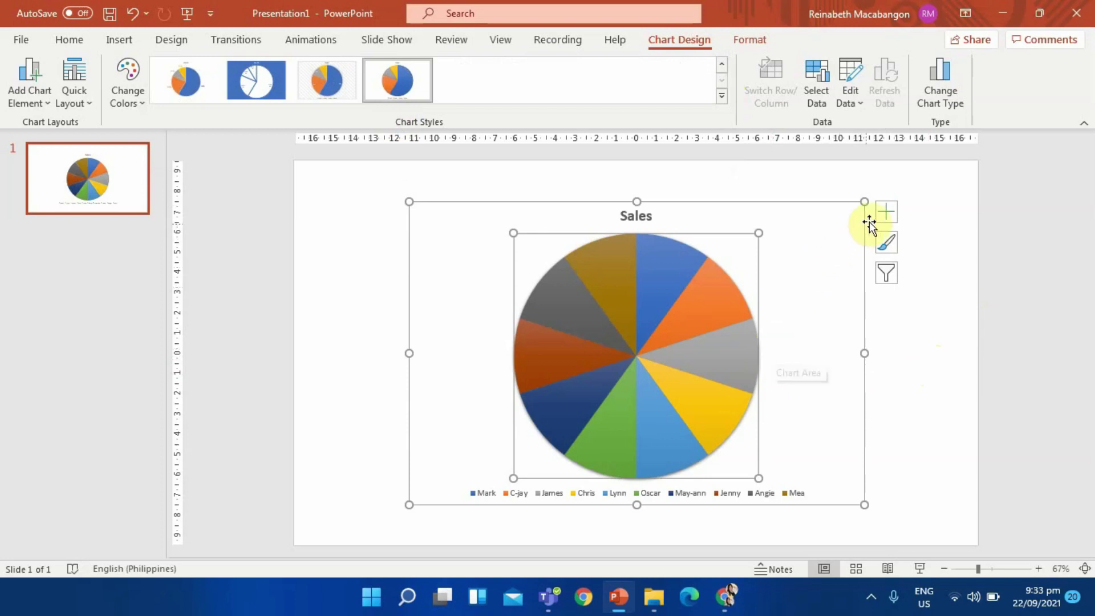
# Step: Remove the chart title and legend and add data labels showing 20 on each slice
pyautogui.click(887, 215)
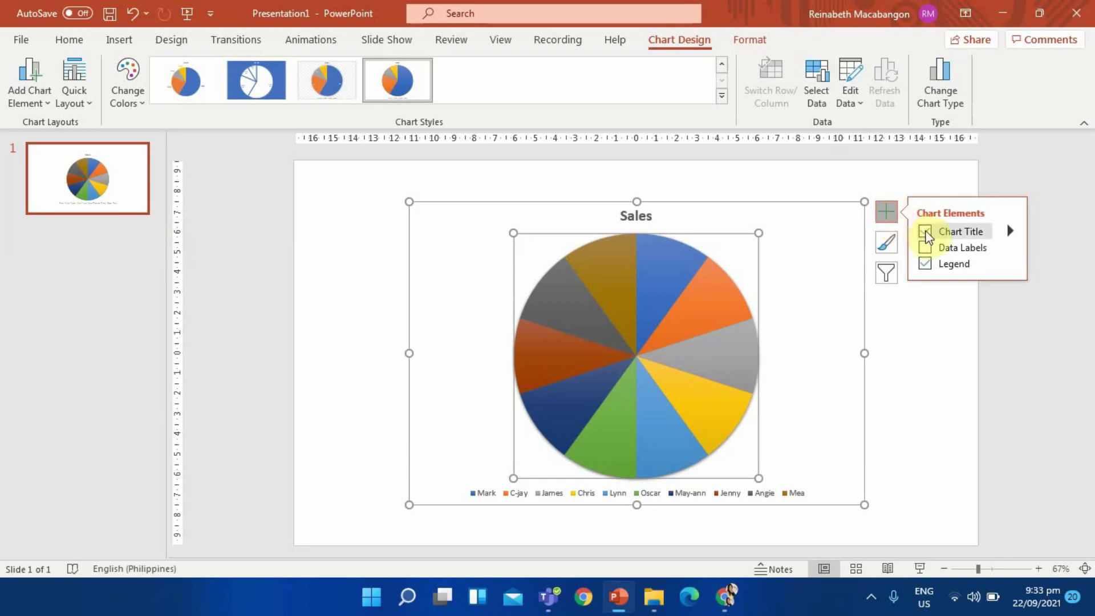
pyautogui.click(924, 232)
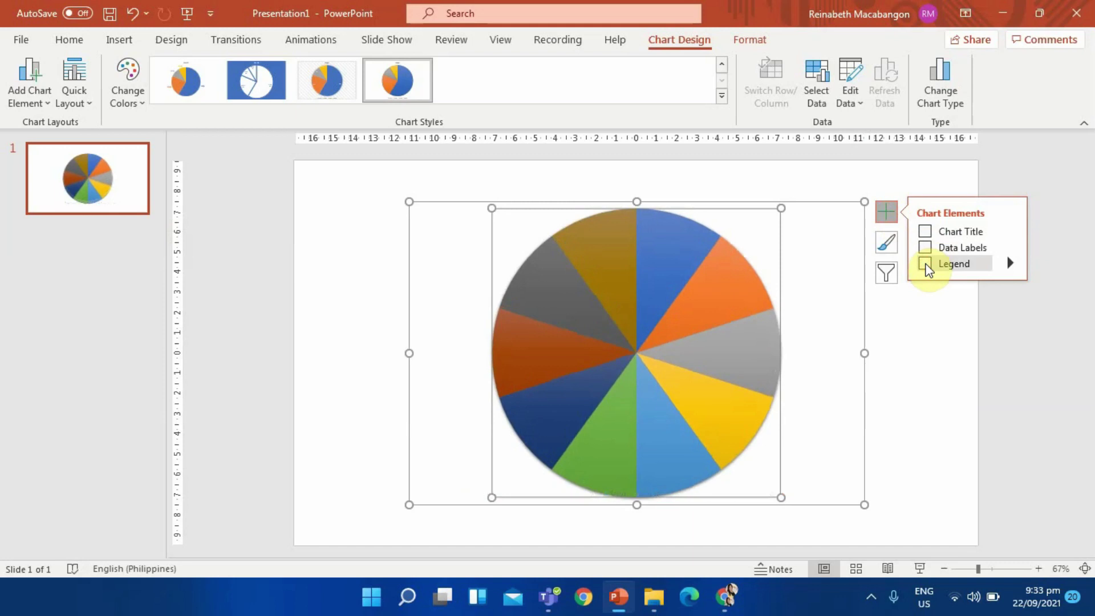
pyautogui.click(924, 263)
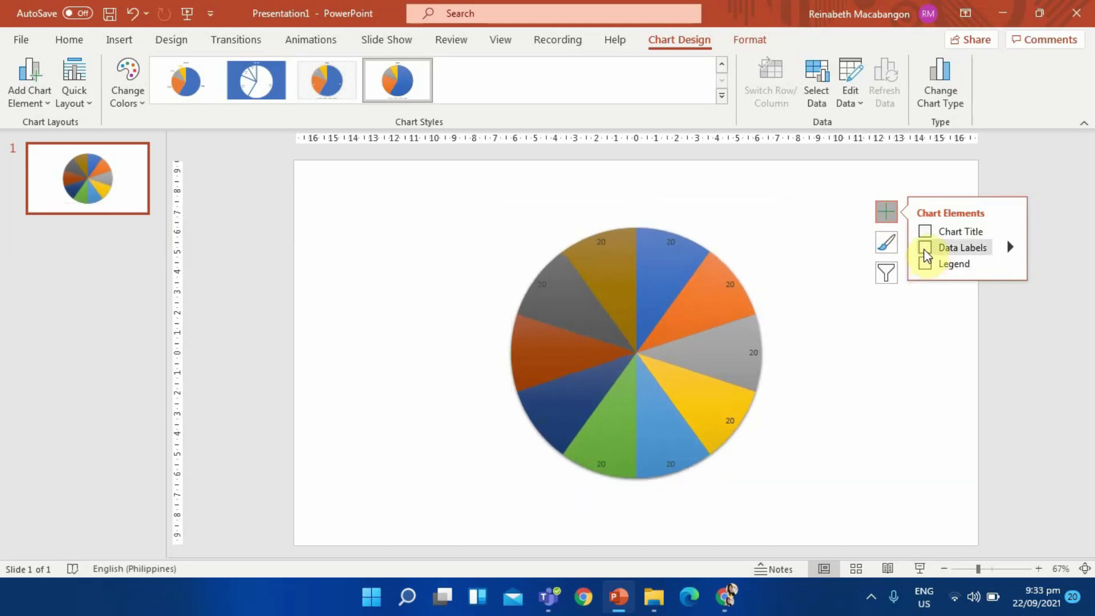
pyautogui.click(924, 249)
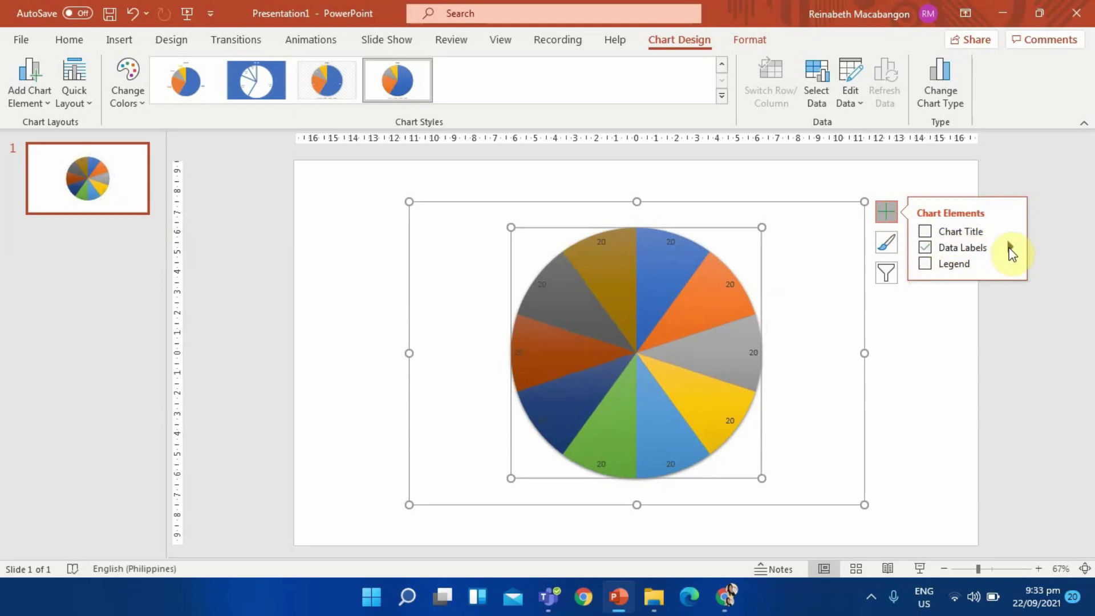
pyautogui.click(1011, 247)
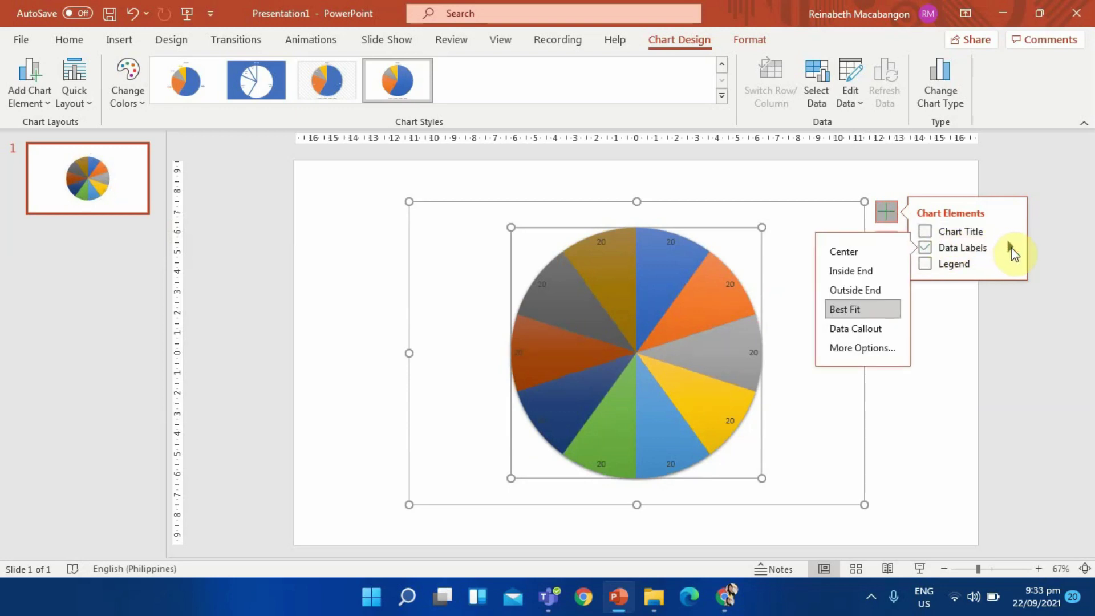
# Step: Replace the value labels with Value From Cells using the name range A2:A11
pyautogui.click(857, 347)
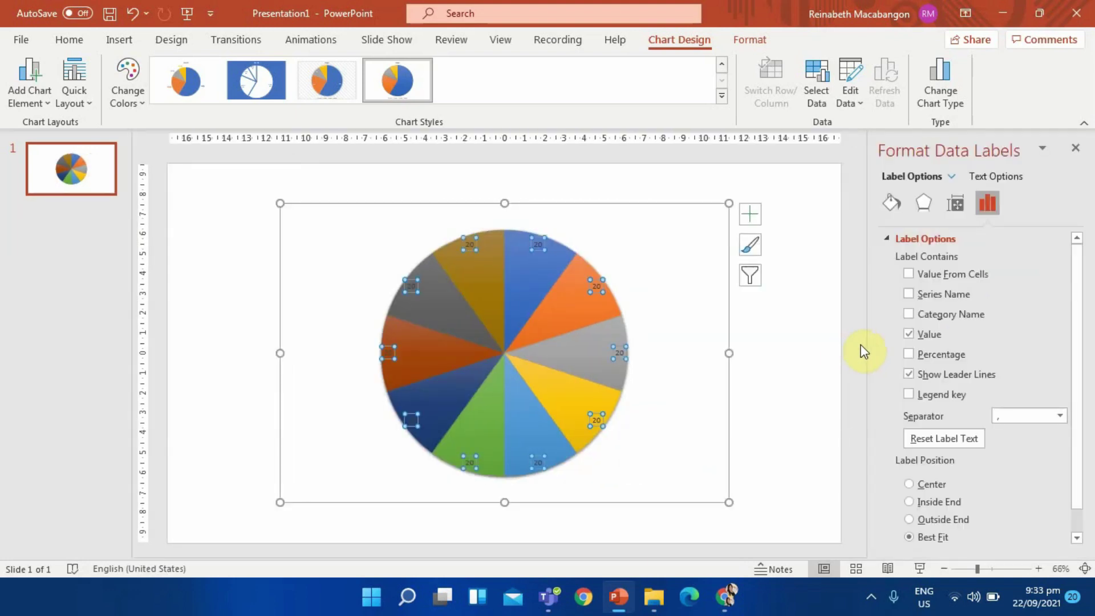
pyautogui.click(909, 335)
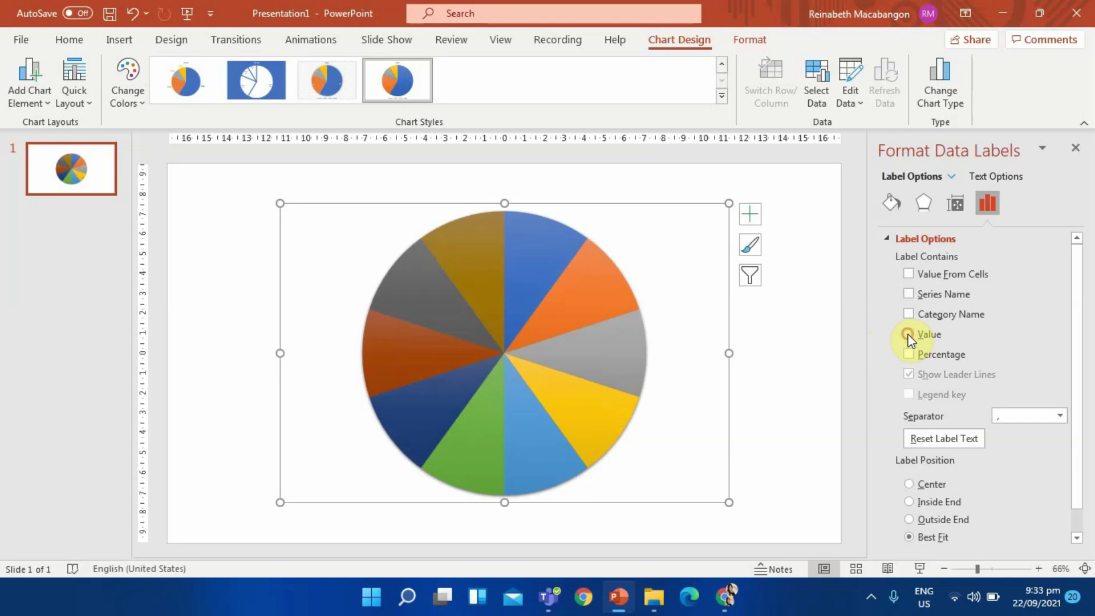
pyautogui.click(910, 274)
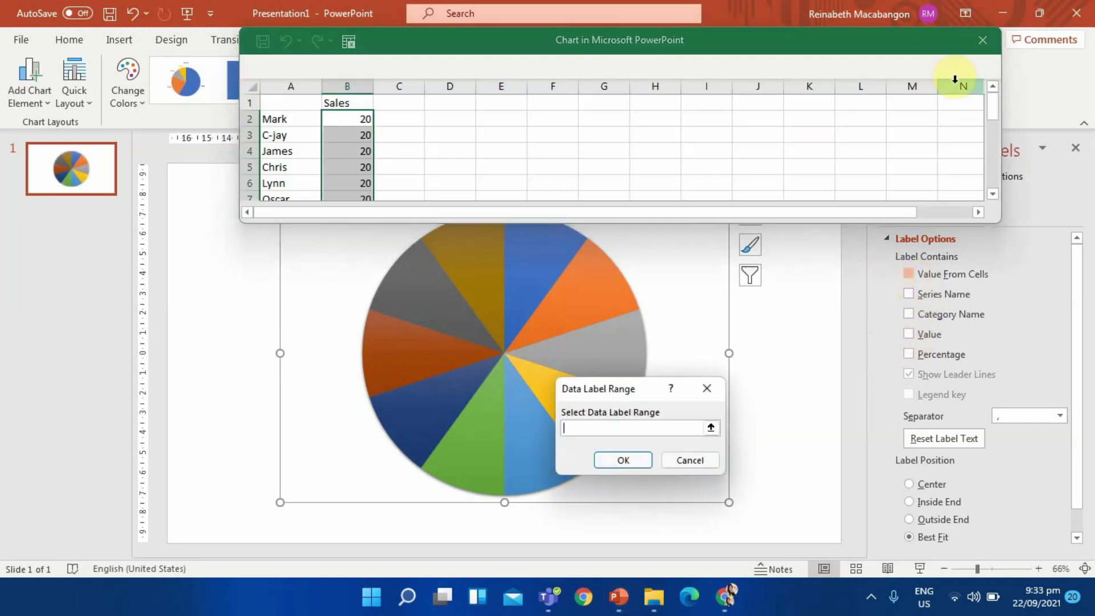
pyautogui.moveTo(935, 227); pyautogui.dragTo(909, 368)
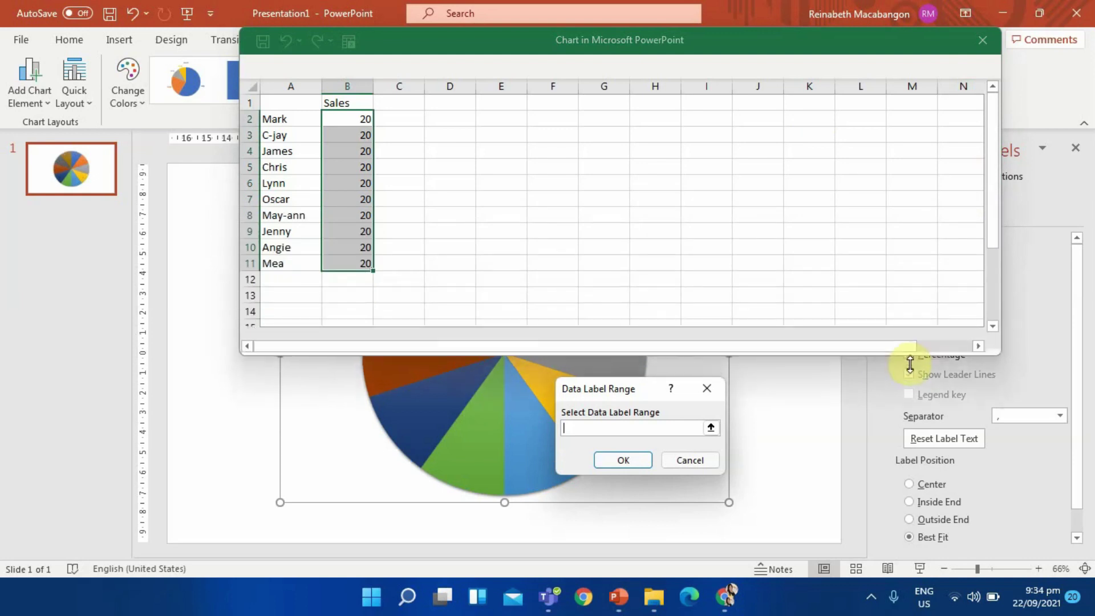
pyautogui.click(297, 118)
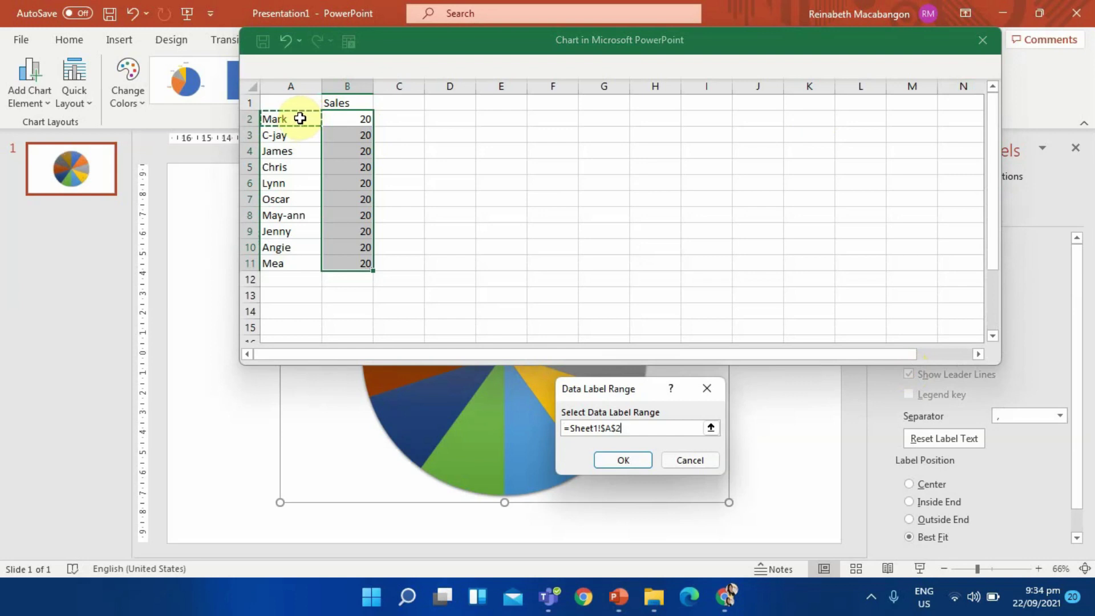
pyautogui.moveTo(300, 118); pyautogui.dragTo(296, 263)
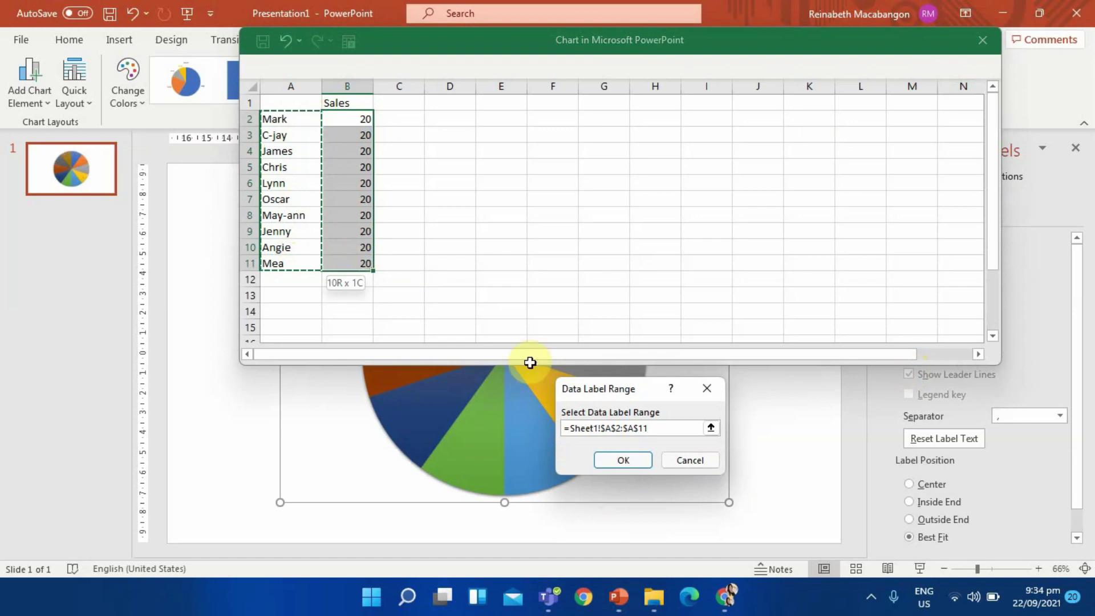
pyautogui.click(620, 459)
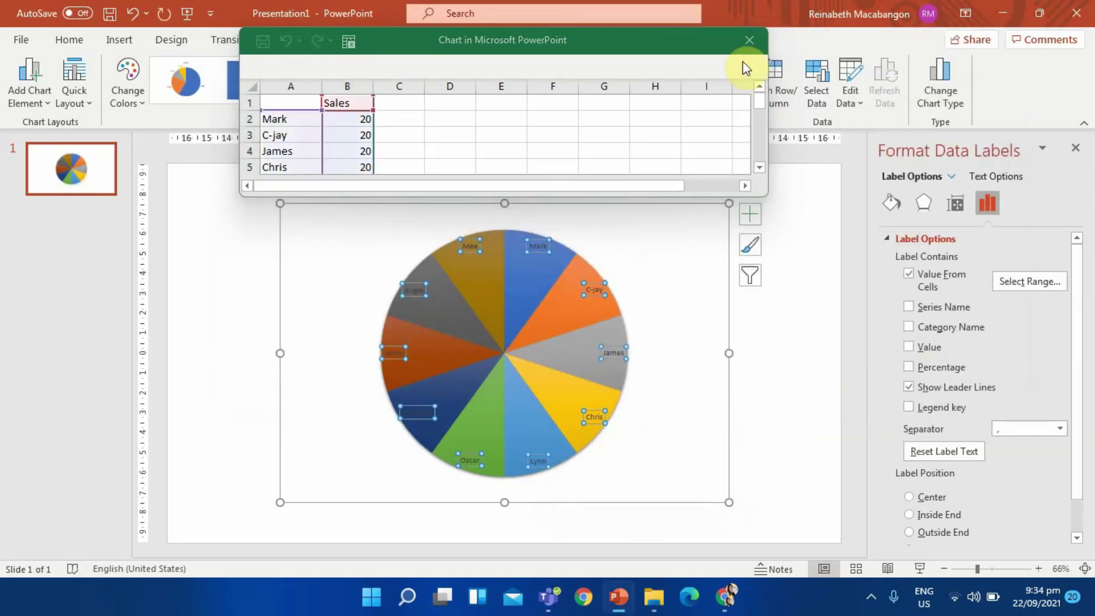
# Step: Close the chart data window to reveal the name-labelled pie
pyautogui.click(756, 41)
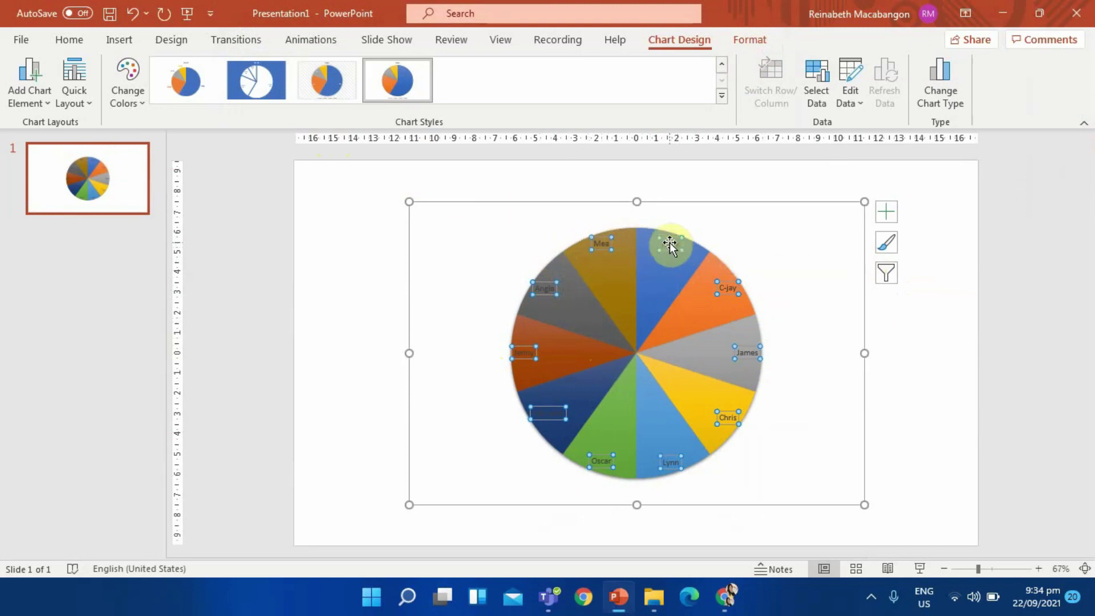
# Step: Enlarge the slice name labels to 24 pt and make them black
pyautogui.click(70, 41)
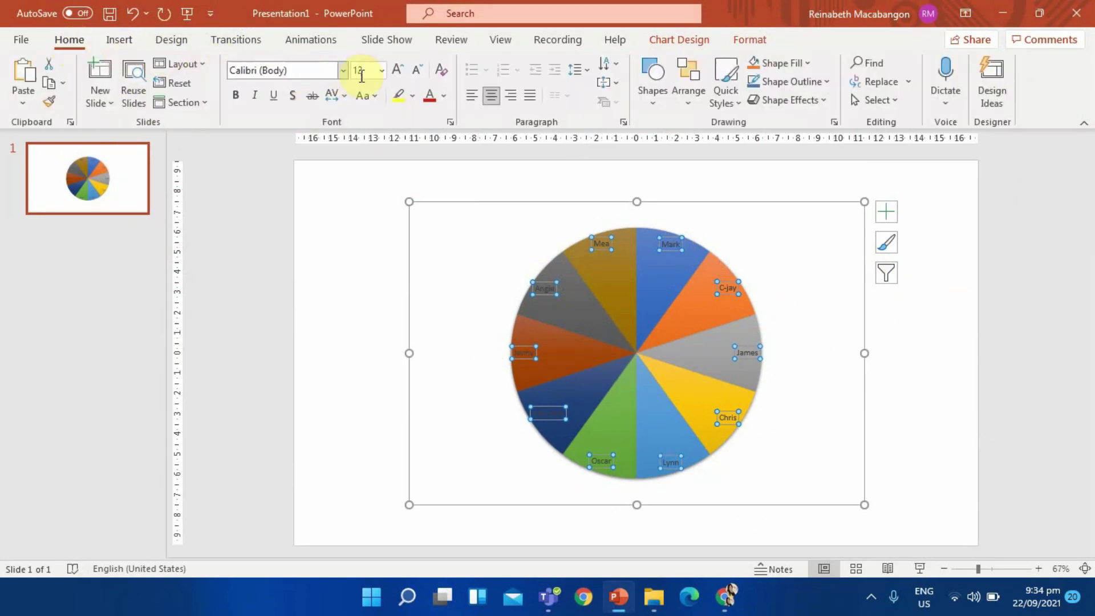
pyautogui.click(398, 69)
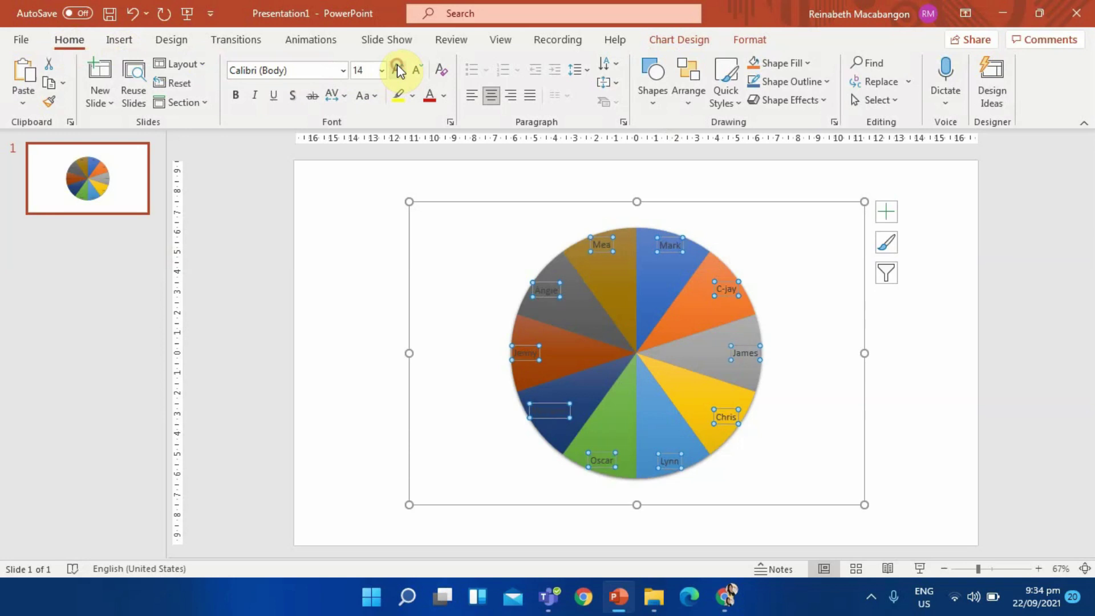
pyautogui.click(398, 70)
pyautogui.click(398, 70)
pyautogui.click(398, 70)
pyautogui.click(398, 69)
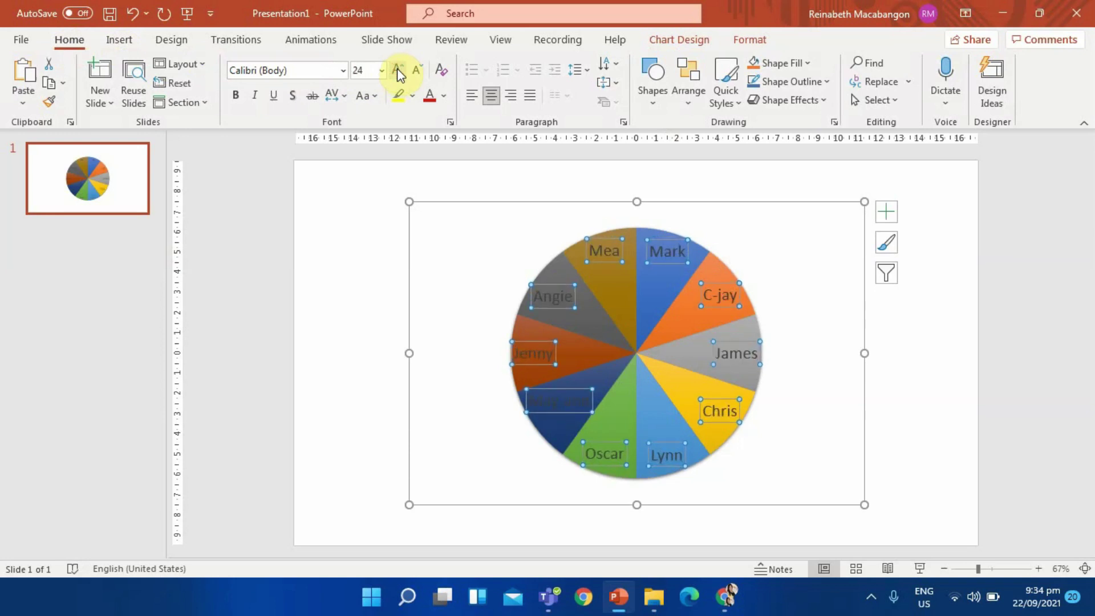
pyautogui.click(444, 98)
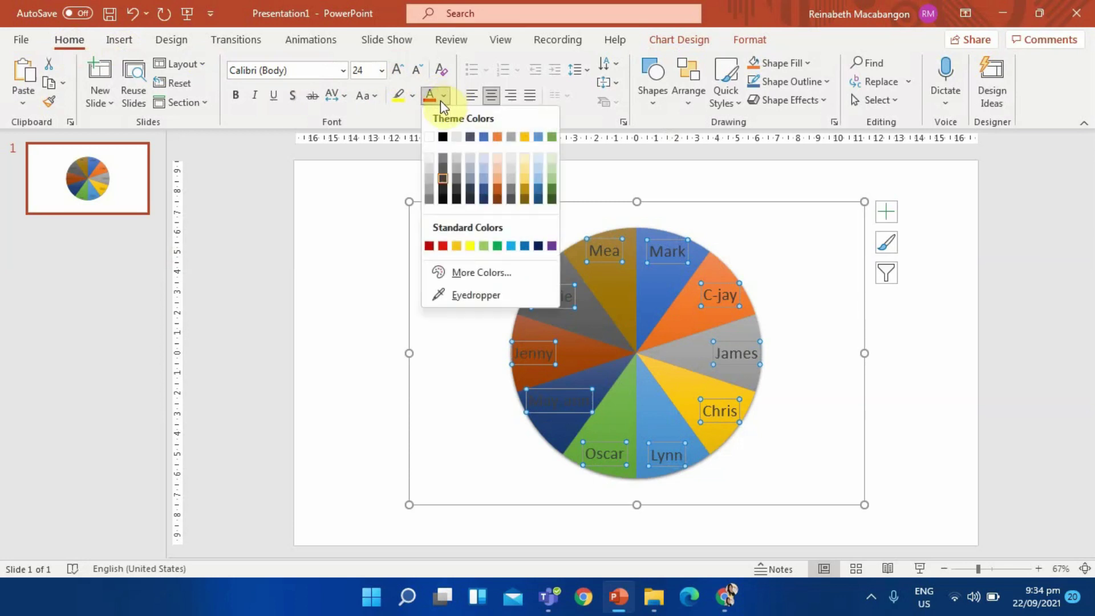
pyautogui.click(442, 137)
# Step: Change the label font to Comic Sans MS
pyautogui.click(283, 71)
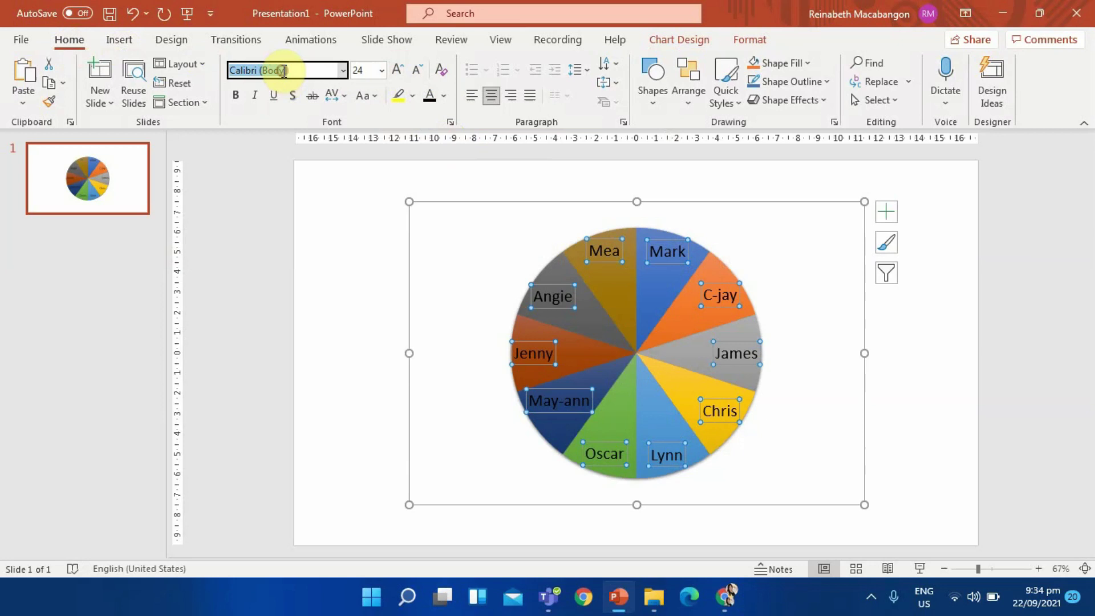
pyautogui.click(343, 74)
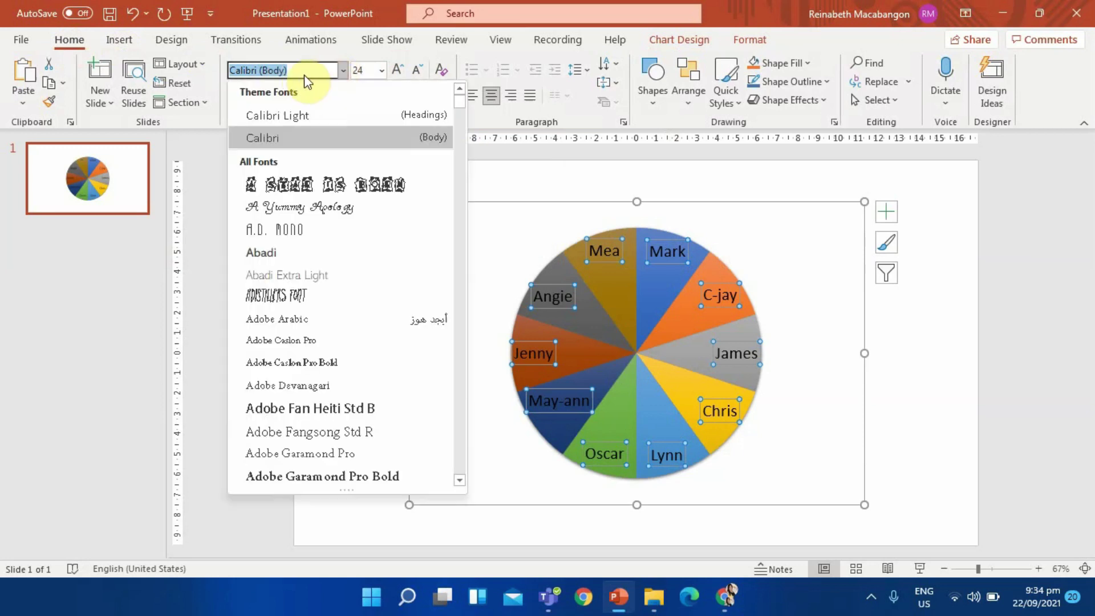
pyautogui.scroll(-1, 316, 310)
pyautogui.scroll(-4, 316, 310)
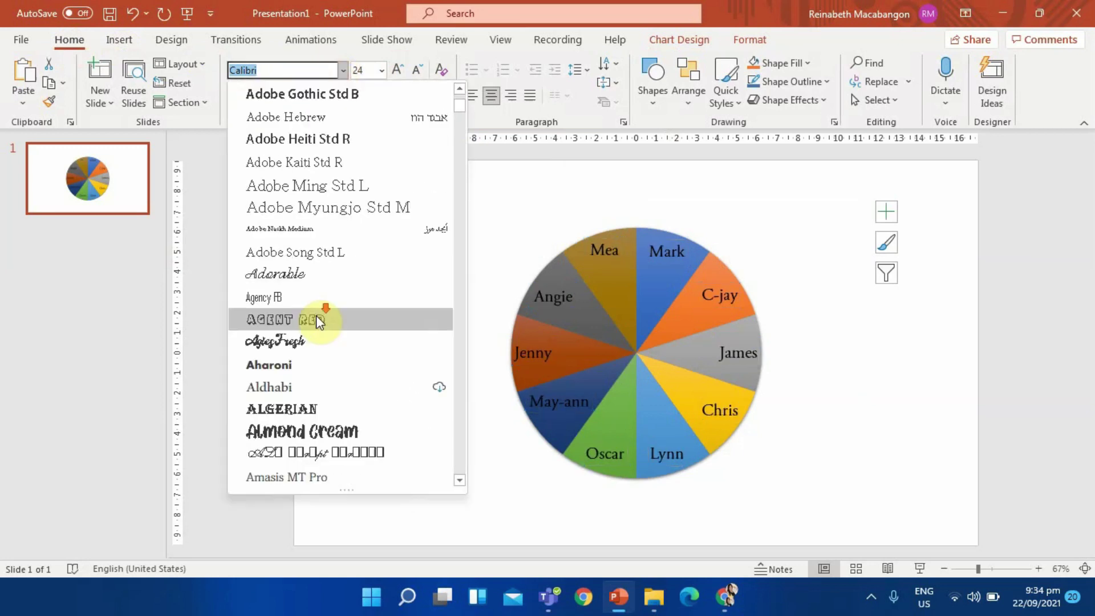
pyautogui.scroll(-8, 318, 318)
pyautogui.scroll(-15, 331, 330)
pyautogui.scroll(-6, 313, 276)
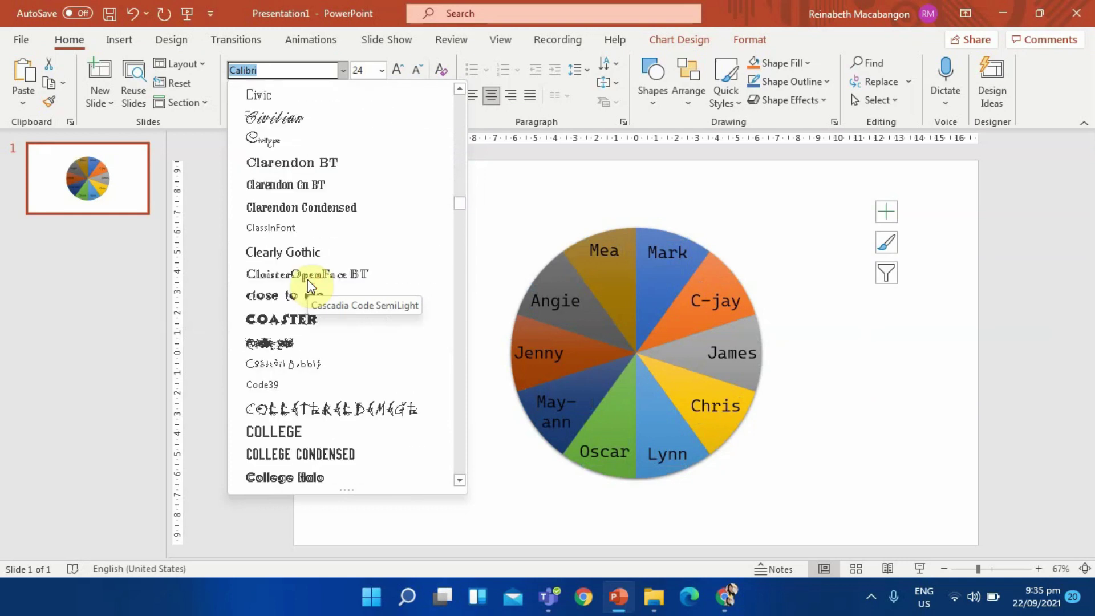
pyautogui.scroll(-7, 306, 279)
pyautogui.scroll(-3, 307, 279)
pyautogui.scroll(-3, 307, 280)
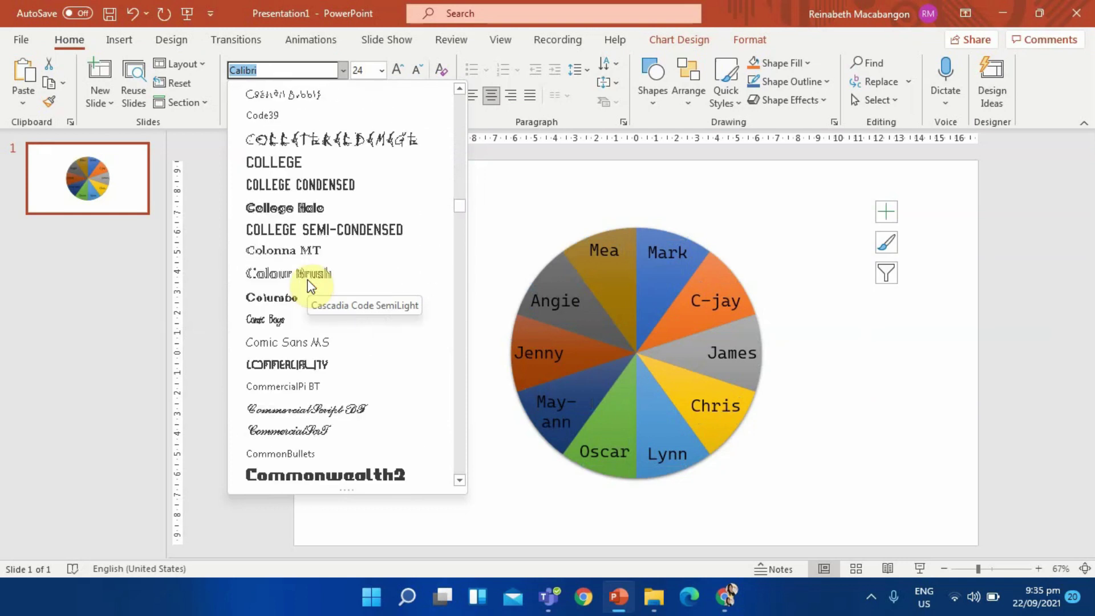
pyautogui.scroll(-3, 307, 279)
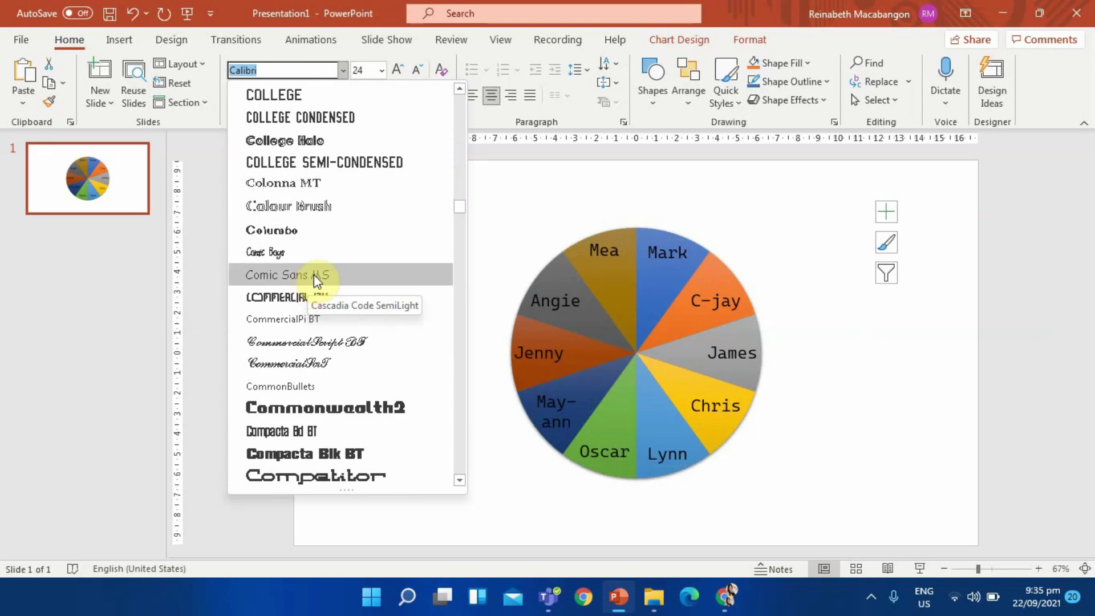
pyautogui.click(315, 276)
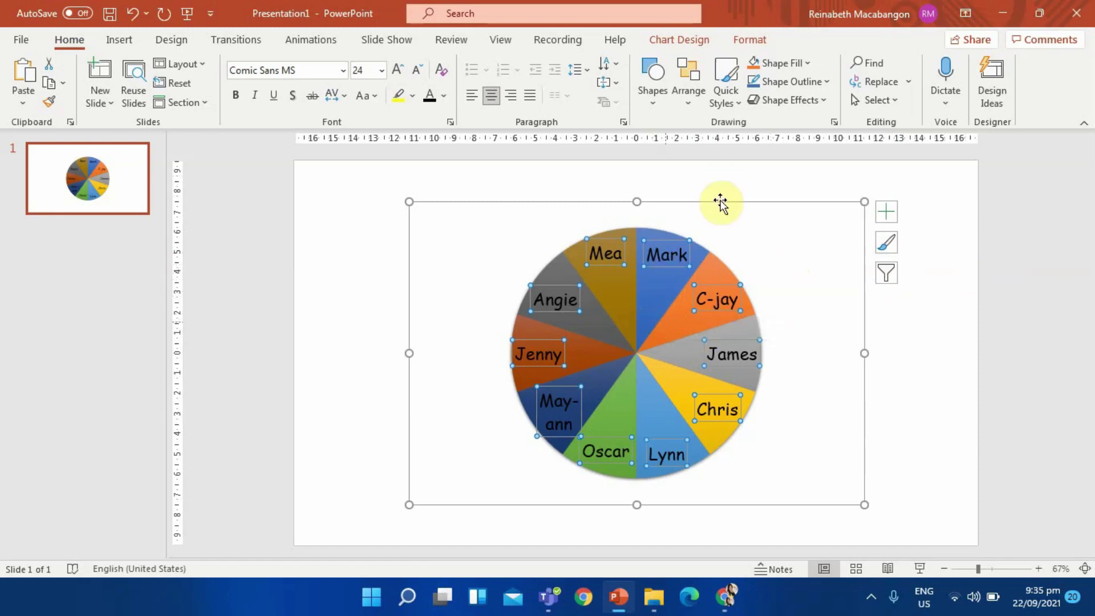
pyautogui.click(726, 176)
pyautogui.moveTo(627, 315)
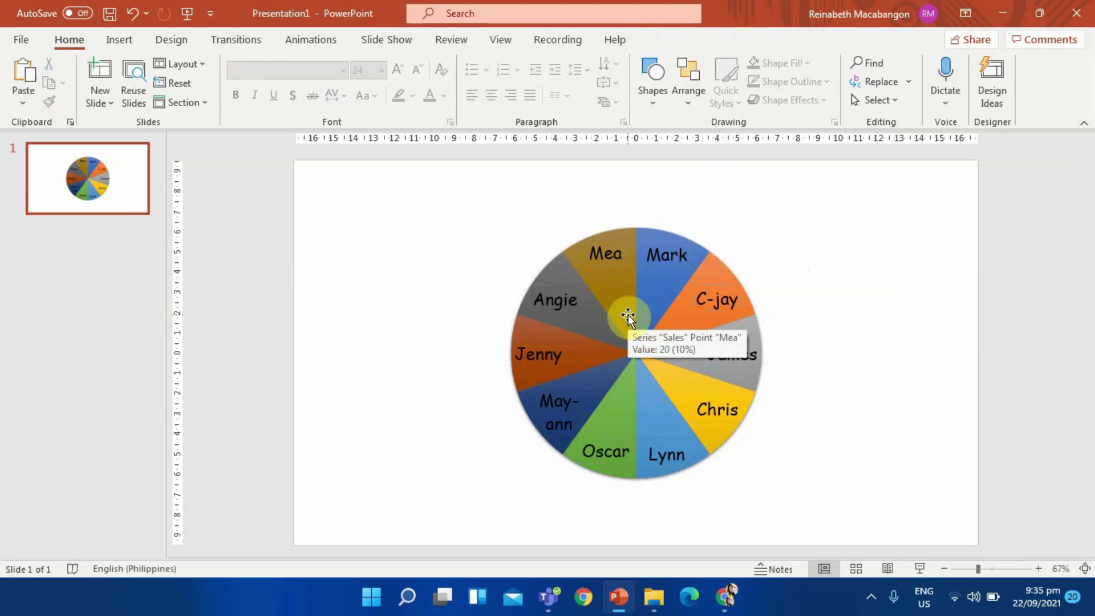
# Step: Colour the first two pie slices yellow and purple
pyautogui.click(628, 315)
pyautogui.click(627, 315)
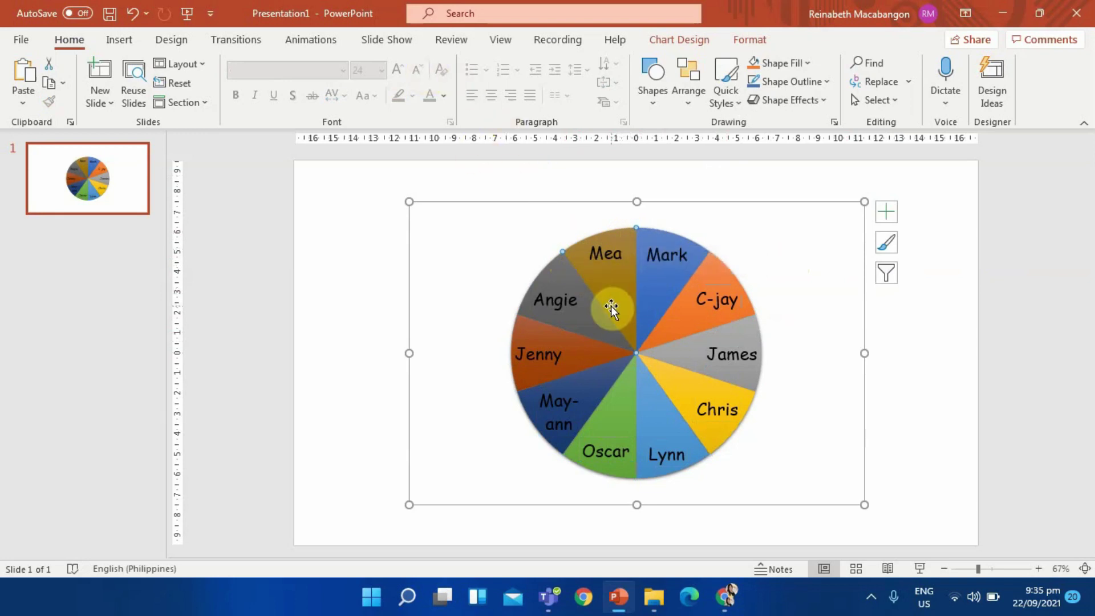
pyautogui.rightClick(625, 306)
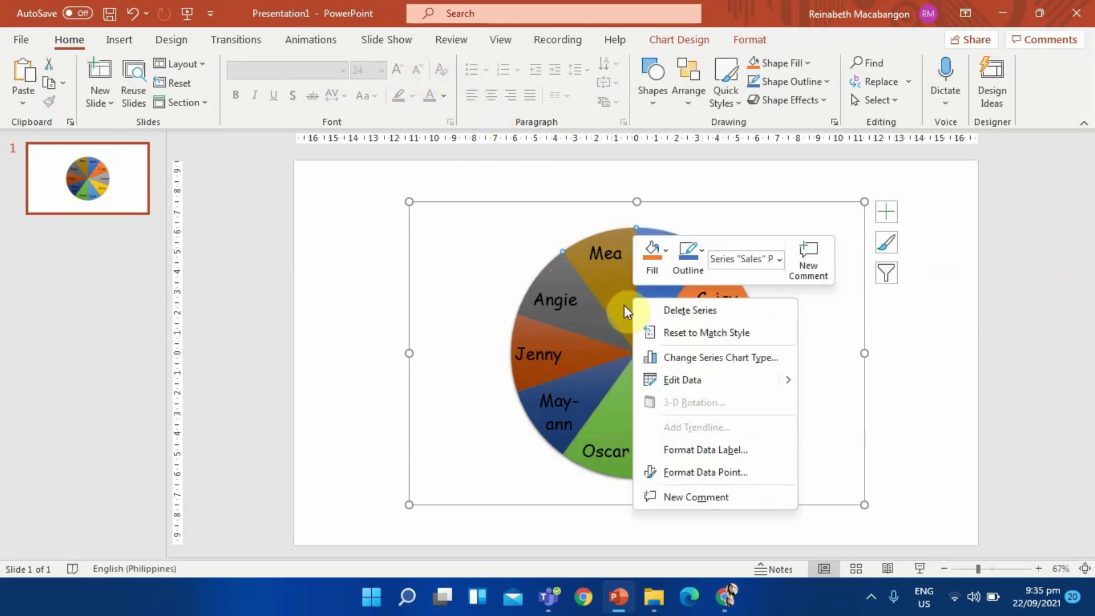
pyautogui.click(667, 252)
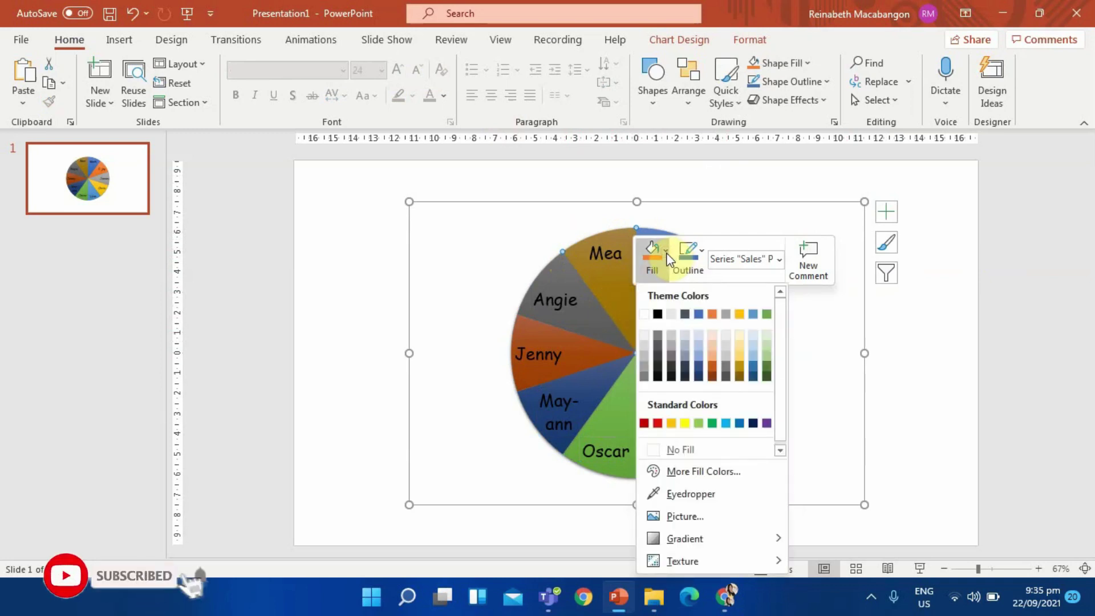
pyautogui.click(685, 422)
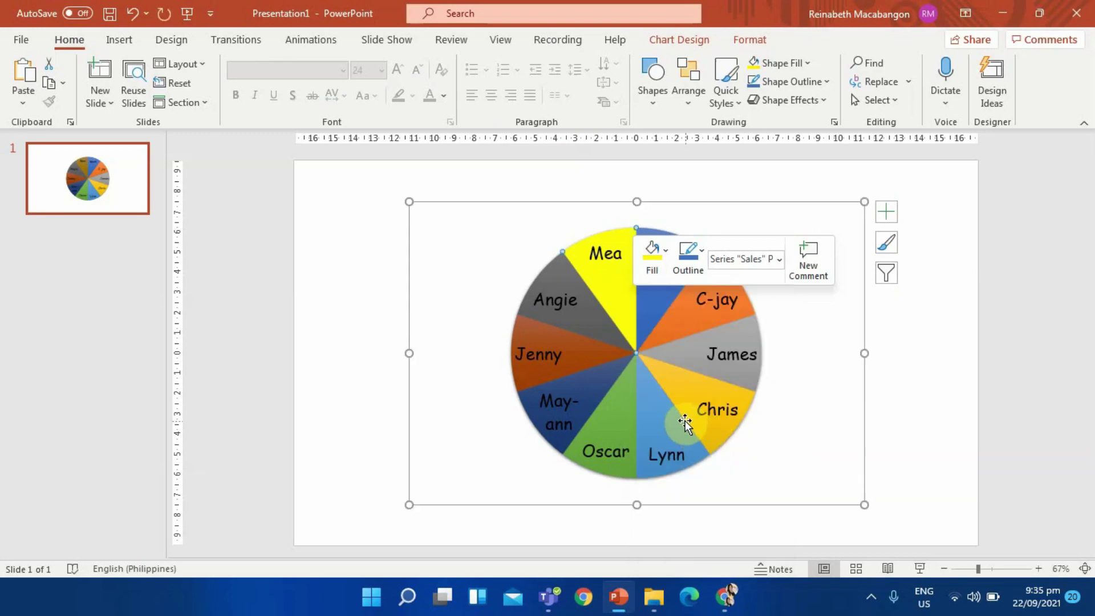
pyautogui.click(666, 304)
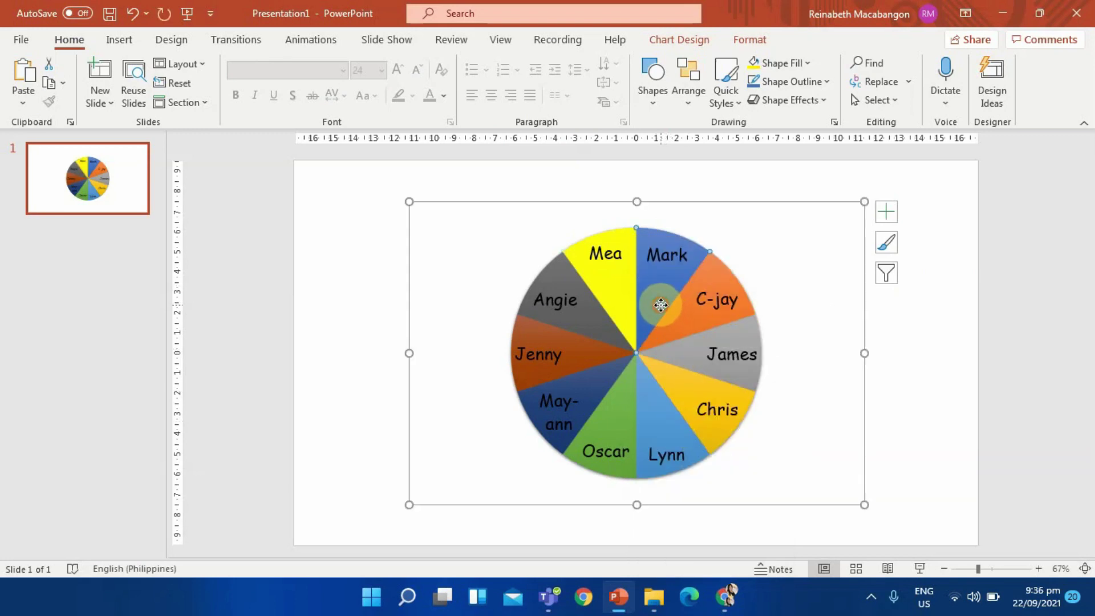
pyautogui.rightClick(661, 305)
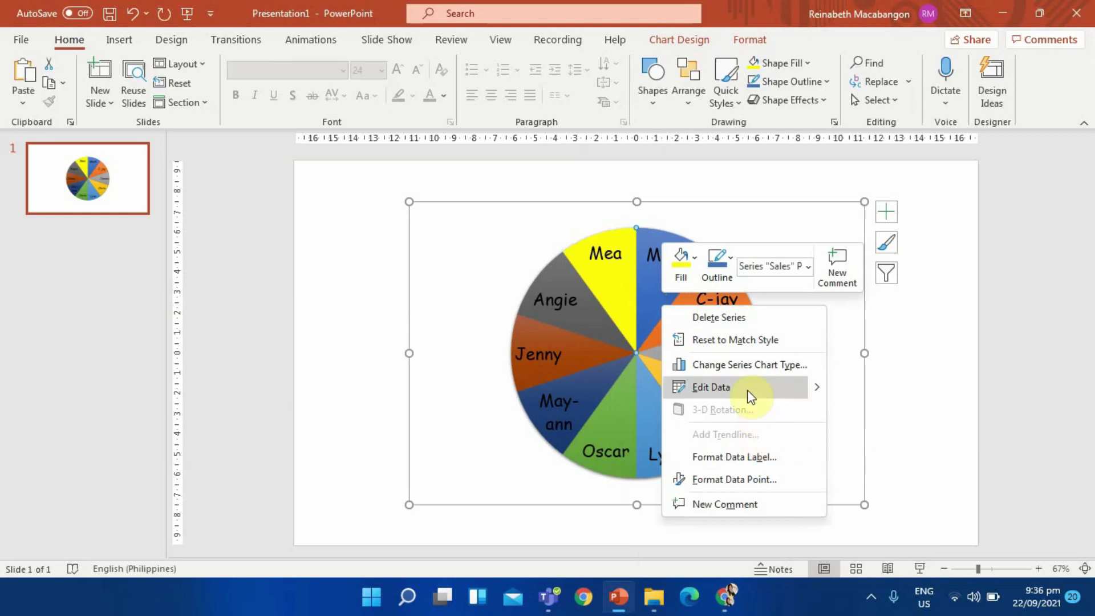
pyautogui.click(689, 279)
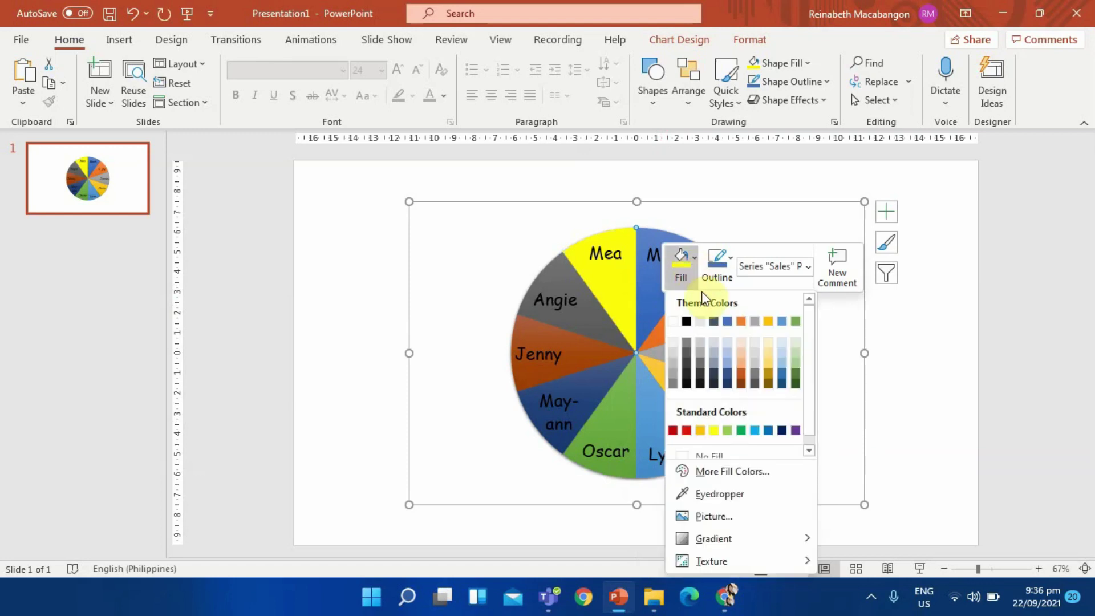
pyautogui.click(795, 430)
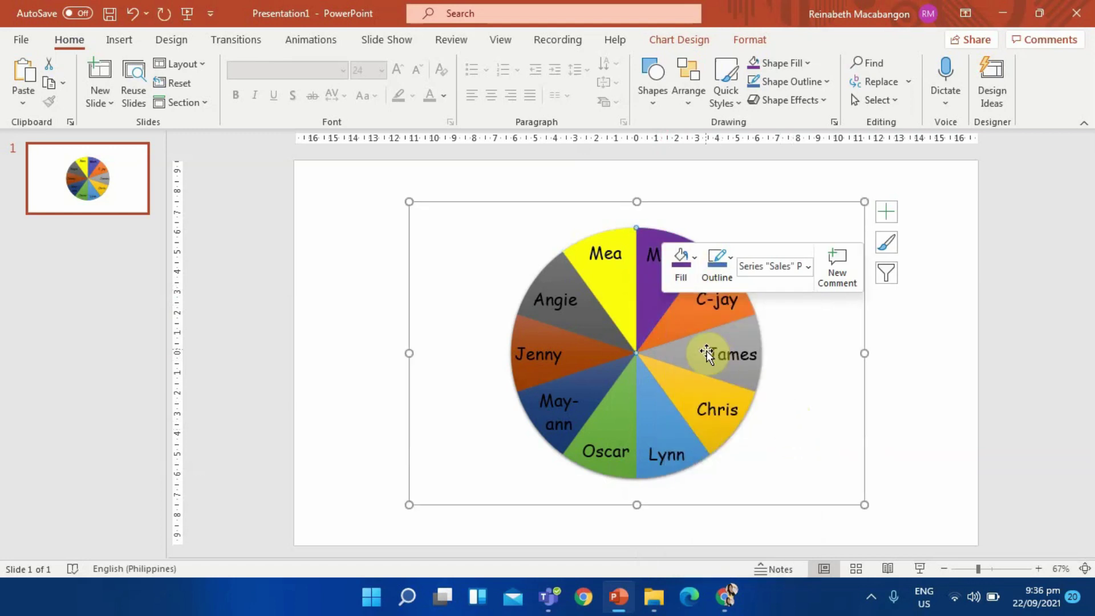
# Step: Fill the next three slices pink, orange and bright green
pyautogui.rightClick(693, 328)
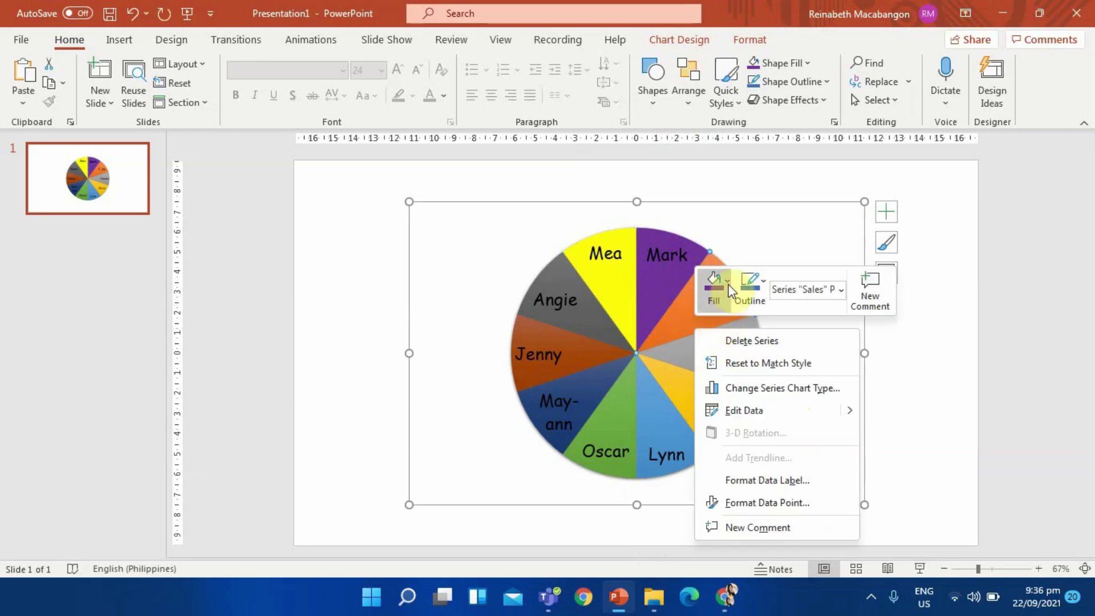
pyautogui.click(714, 283)
pyautogui.click(766, 168)
pyautogui.click(533, 279)
pyautogui.click(640, 157)
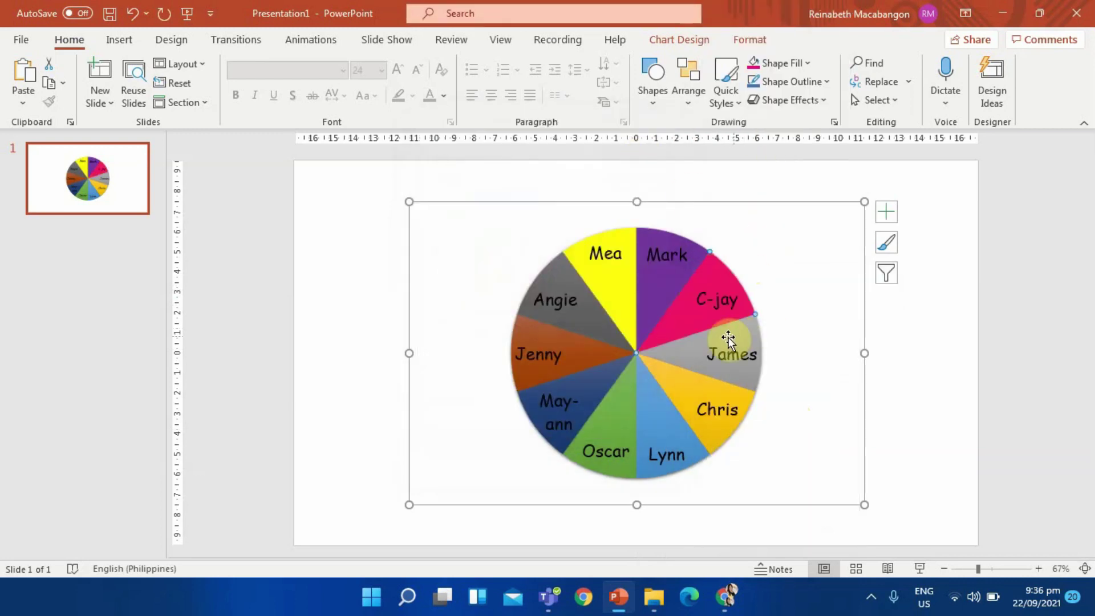
pyautogui.rightClick(690, 351)
pyautogui.click(720, 307)
pyautogui.click(723, 140)
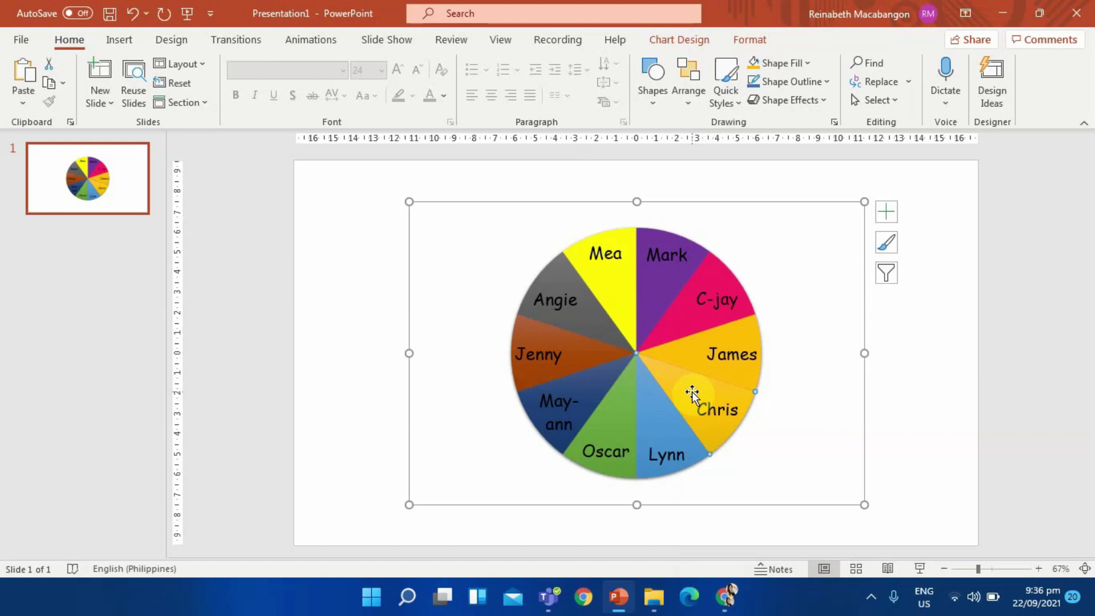
pyautogui.rightClick(697, 399)
pyautogui.click(726, 419)
pyautogui.click(762, 304)
pyautogui.click(456, 237)
pyautogui.click(639, 156)
# Step: Fill three more slices pink, red-orange and light blue
pyautogui.rightClick(662, 427)
pyautogui.click(680, 450)
pyautogui.click(725, 329)
pyautogui.click(537, 268)
pyautogui.click(641, 153)
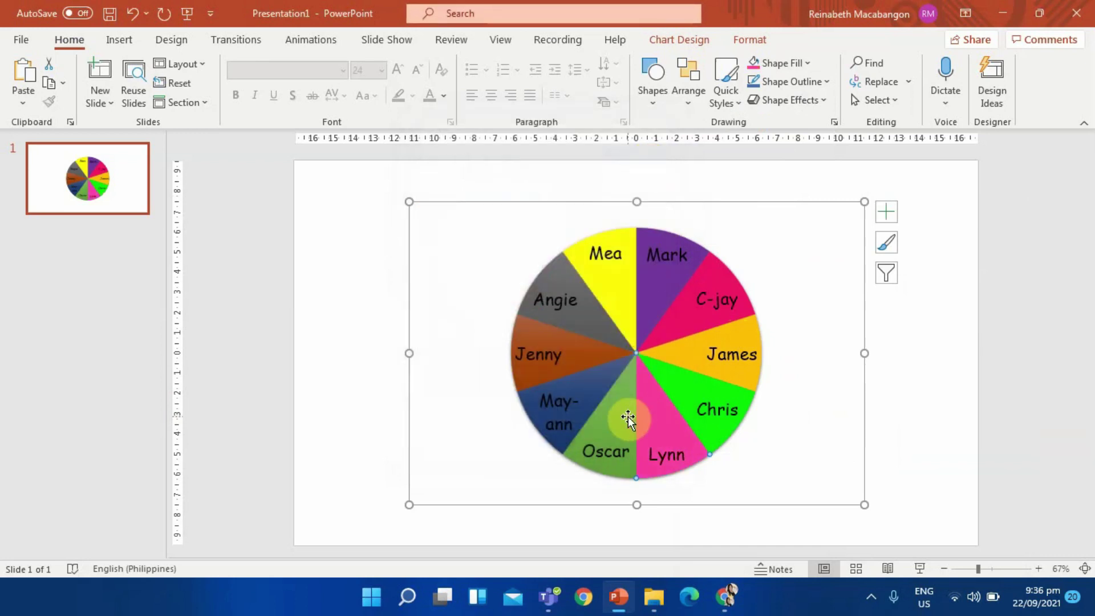
pyautogui.rightClick(630, 420)
pyautogui.click(638, 424)
pyautogui.click(684, 310)
pyautogui.click(517, 296)
pyautogui.click(640, 154)
pyautogui.rightClick(595, 383)
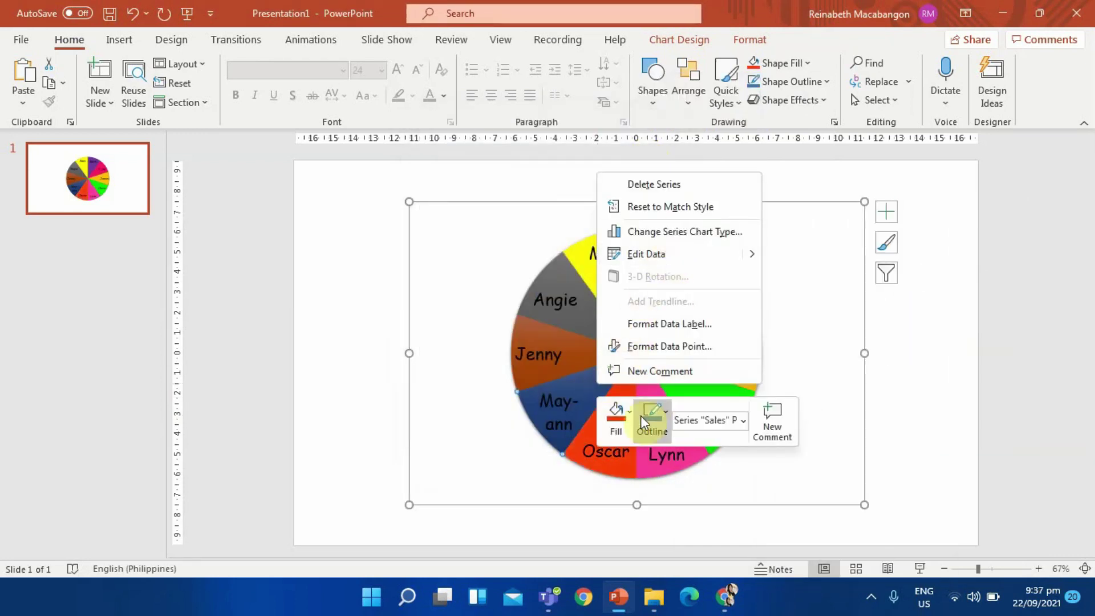
pyautogui.click(620, 415)
pyautogui.click(689, 199)
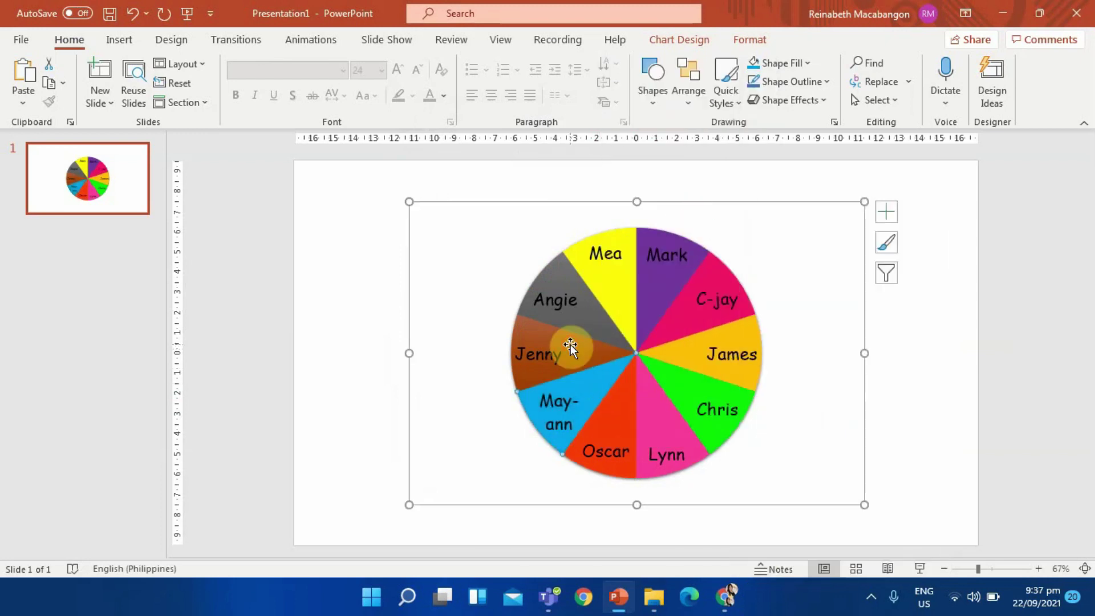
# Step: Colour the final two slices dark green and brown-orange
pyautogui.rightClick(571, 346)
pyautogui.click(606, 305)
pyautogui.click(688, 195)
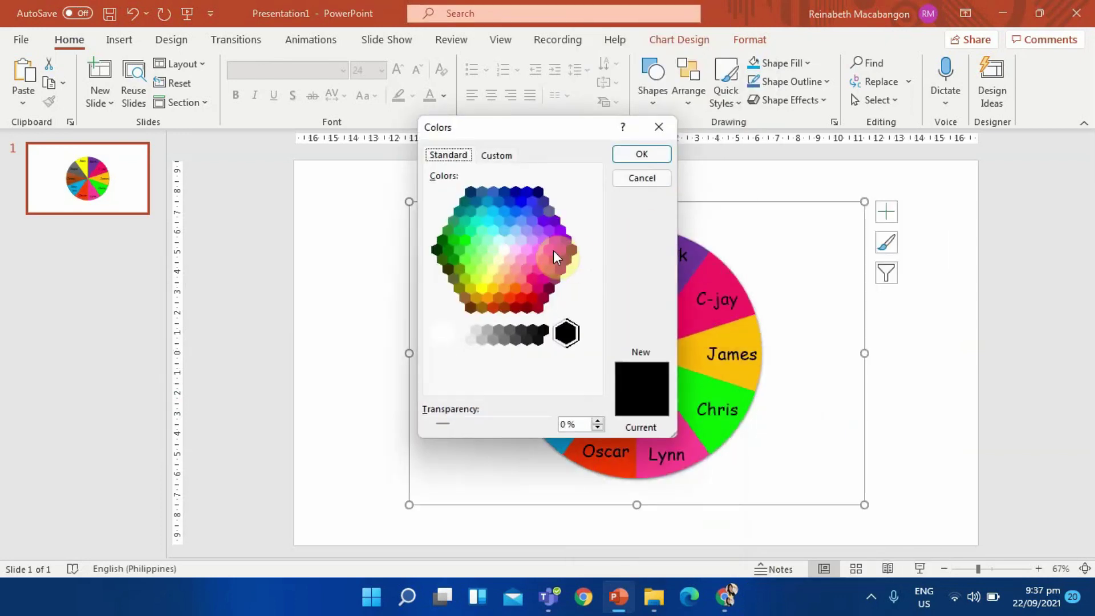
pyautogui.click(488, 296)
pyautogui.click(456, 262)
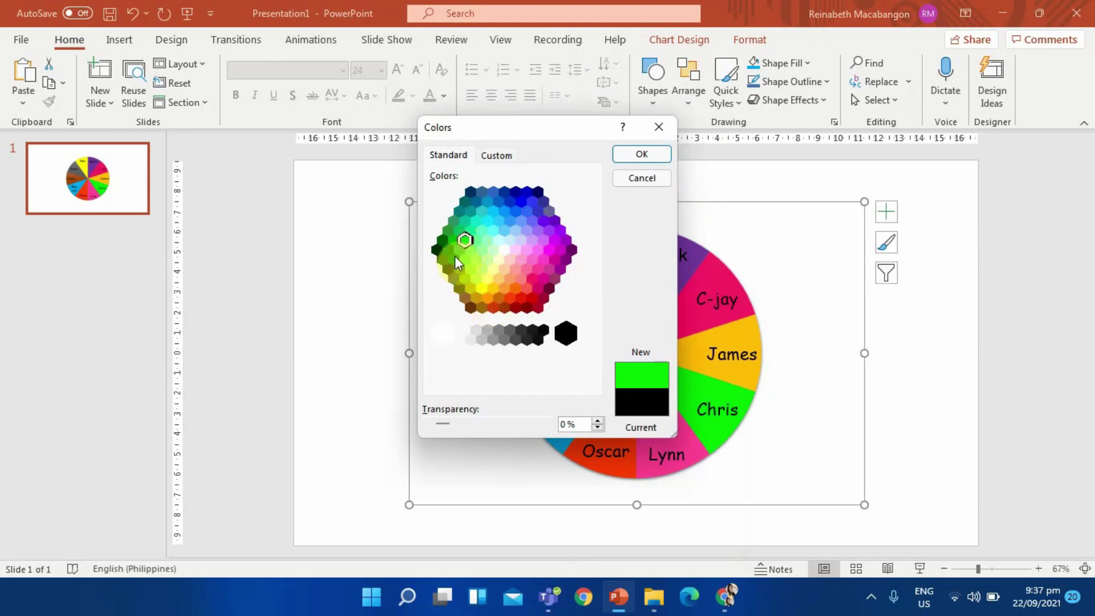
pyautogui.click(636, 156)
pyautogui.rightClick(603, 316)
pyautogui.click(620, 276)
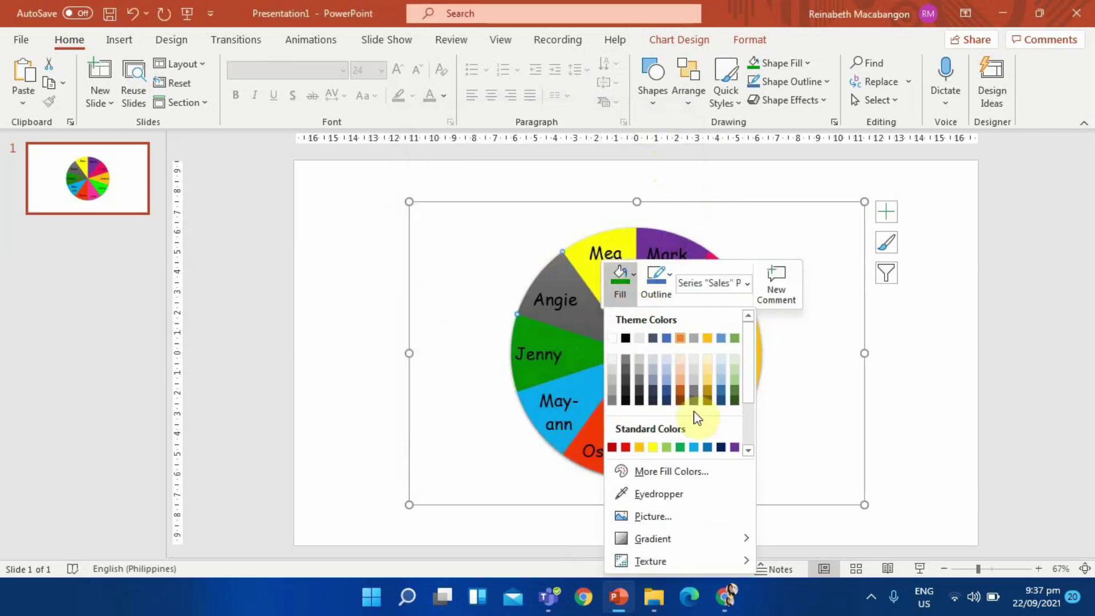
pyautogui.click(687, 384)
# Step: Outline every pie slice in black and apply a bevelled 3-D preset shape effect
pyautogui.click(952, 378)
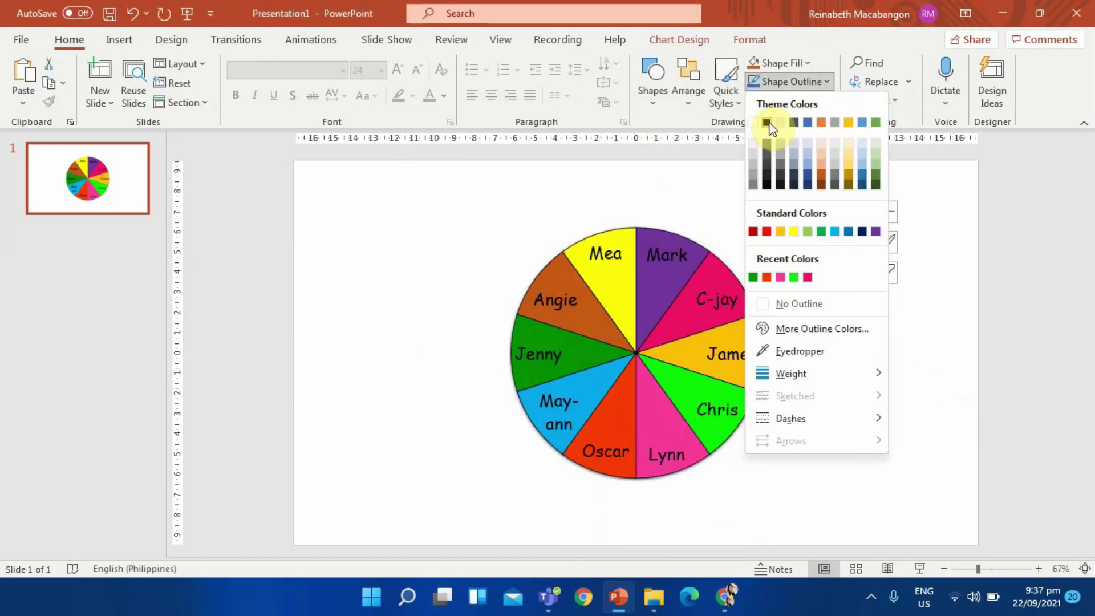
pyautogui.click(1028, 204)
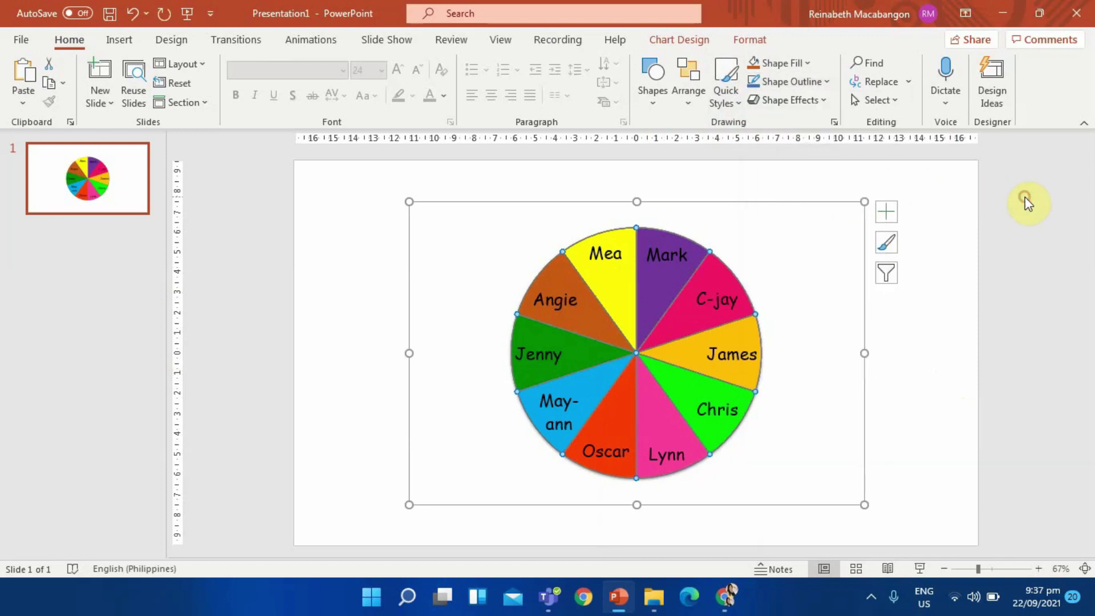
pyautogui.click(1024, 204)
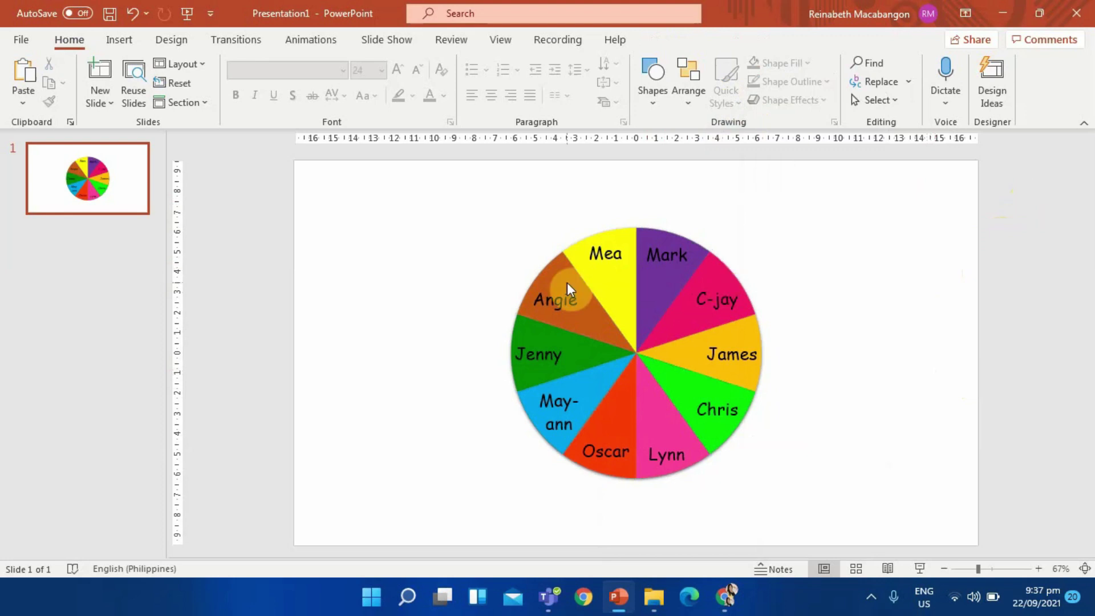
pyautogui.click(626, 304)
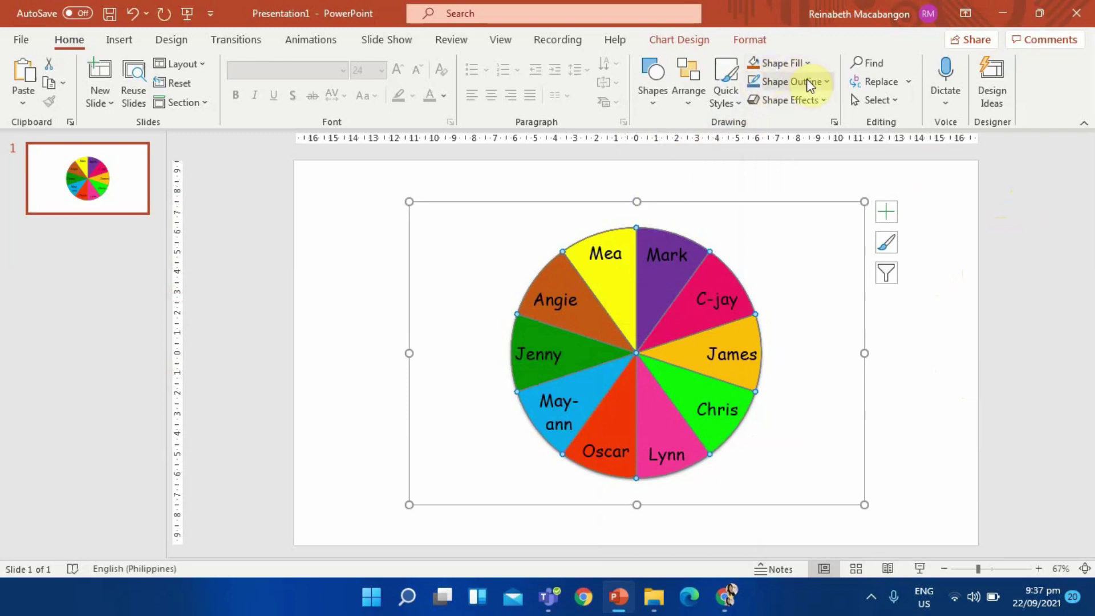
pyautogui.click(825, 83)
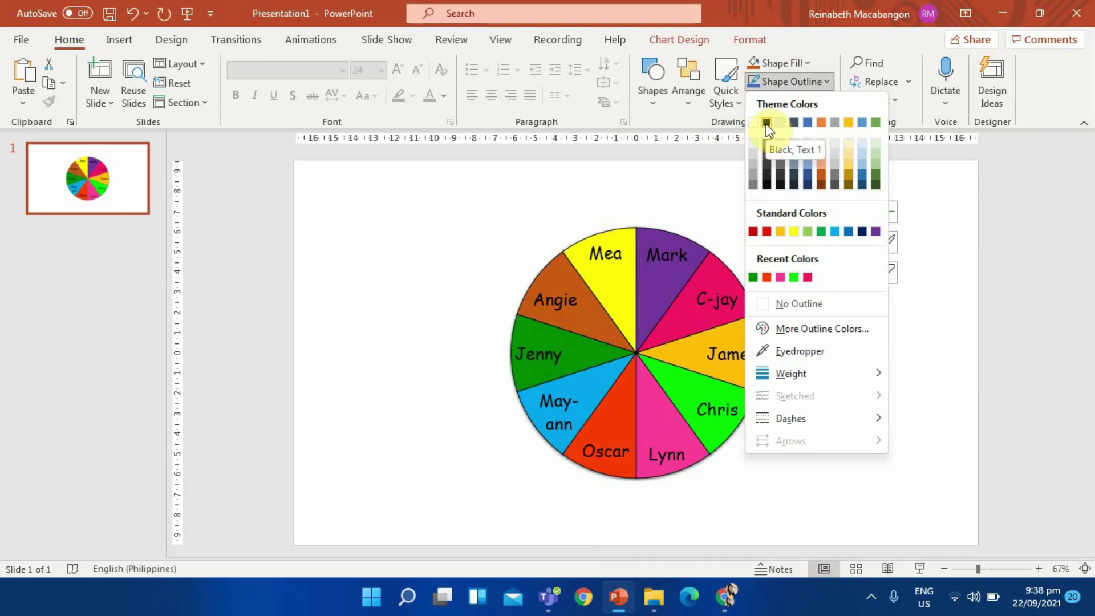
pyautogui.click(767, 123)
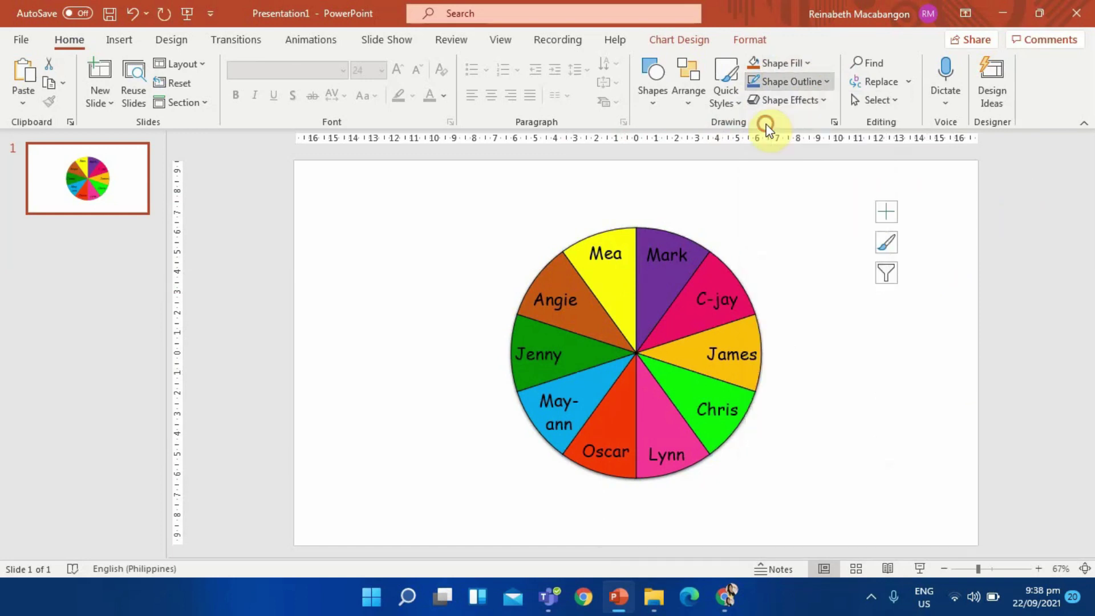
pyautogui.click(821, 107)
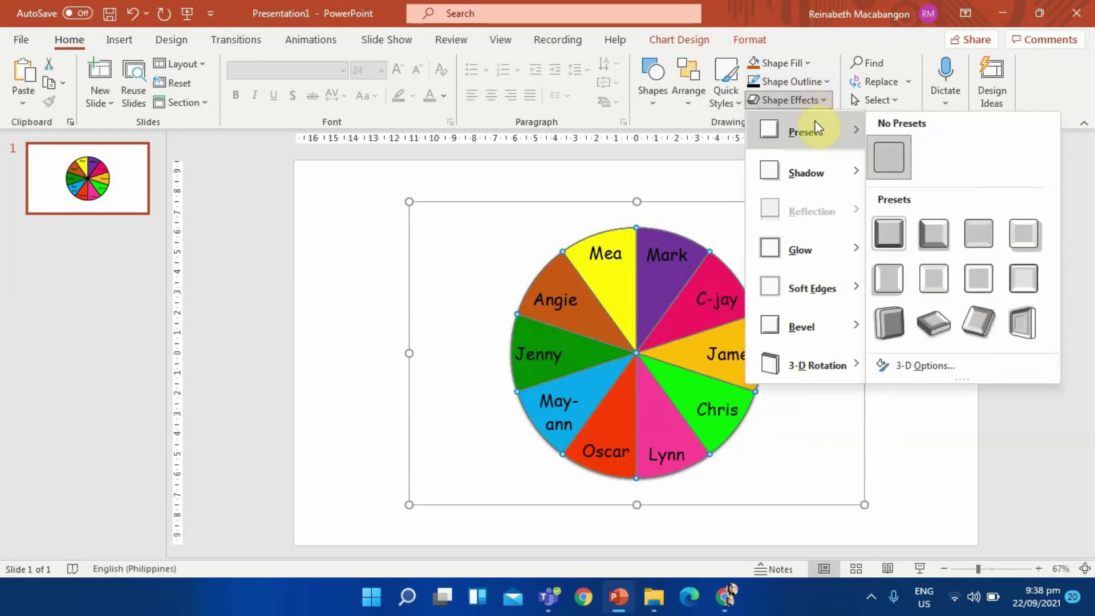
pyautogui.moveTo(802, 131)
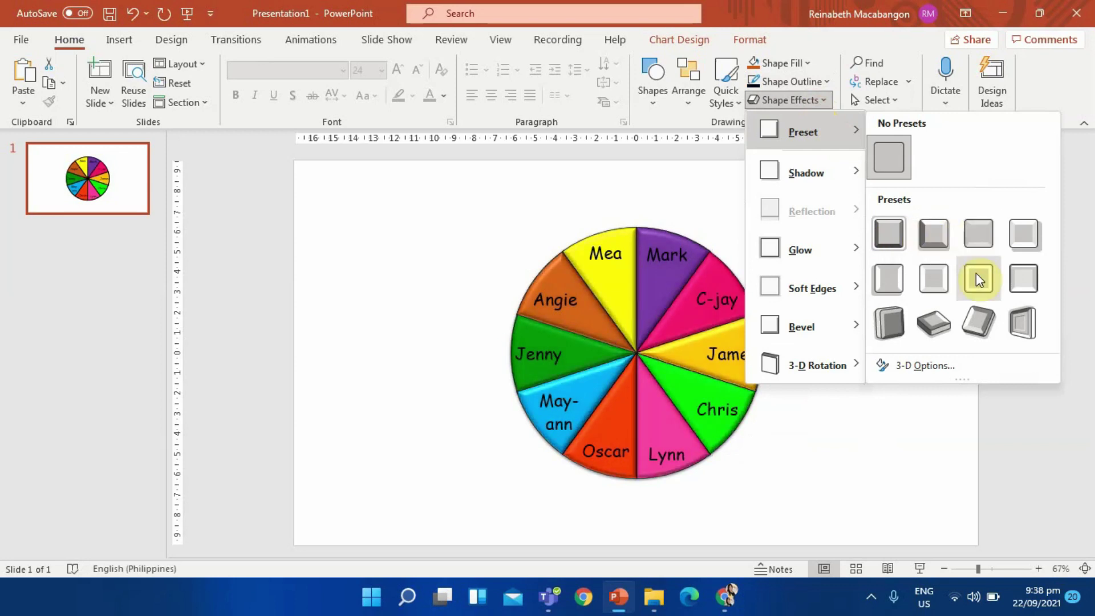
pyautogui.click(996, 199)
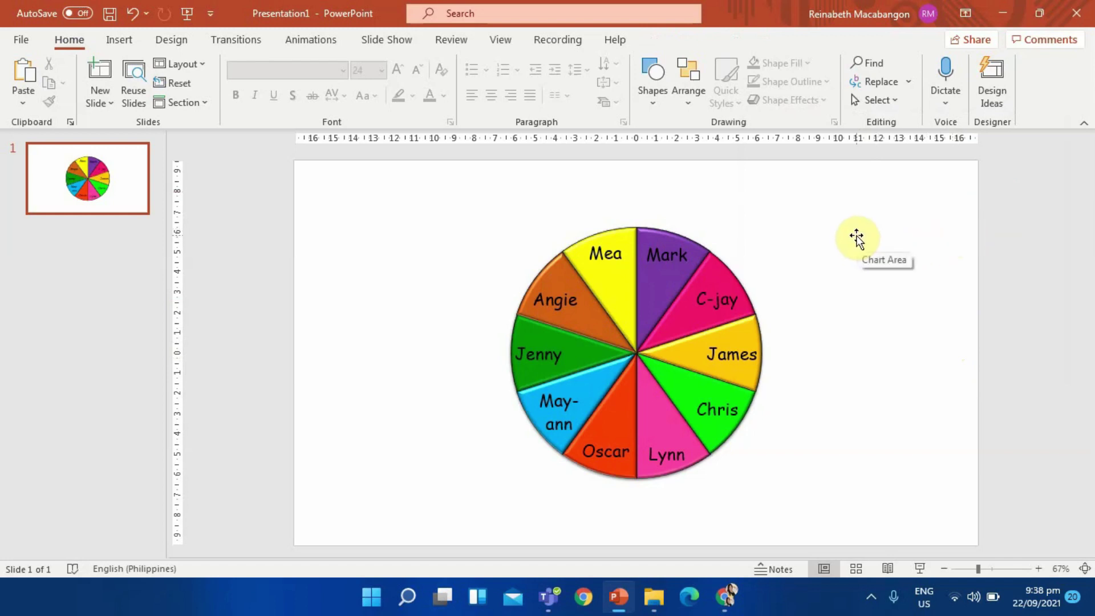
# Step: Apply the Spin emphasis animation to the name-wheel pie chart, starting On Click for 2 seconds
pyautogui.click(301, 48)
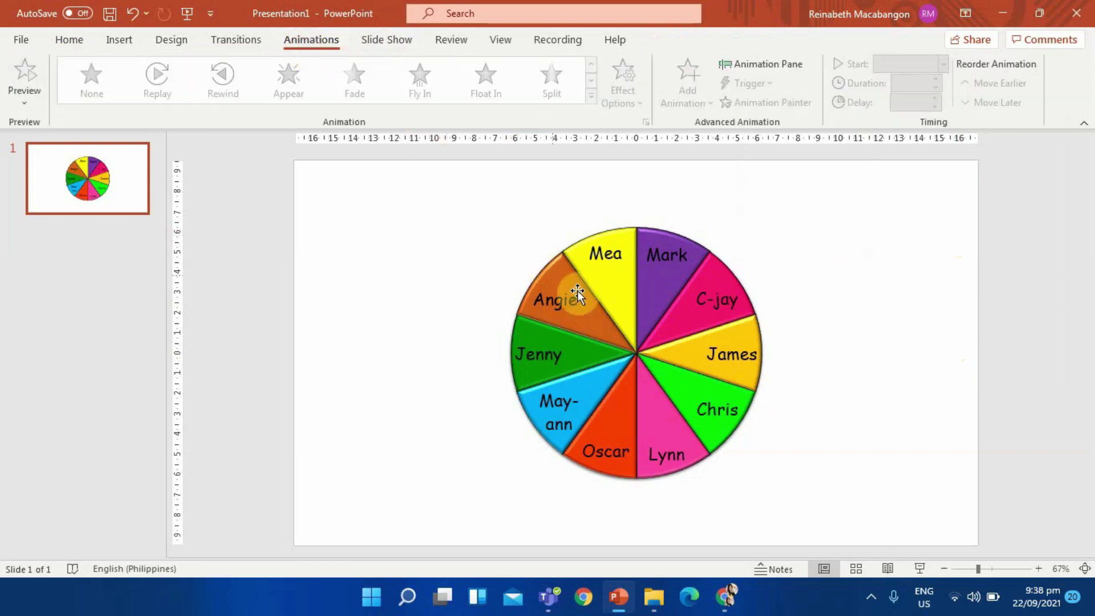
pyautogui.click(600, 295)
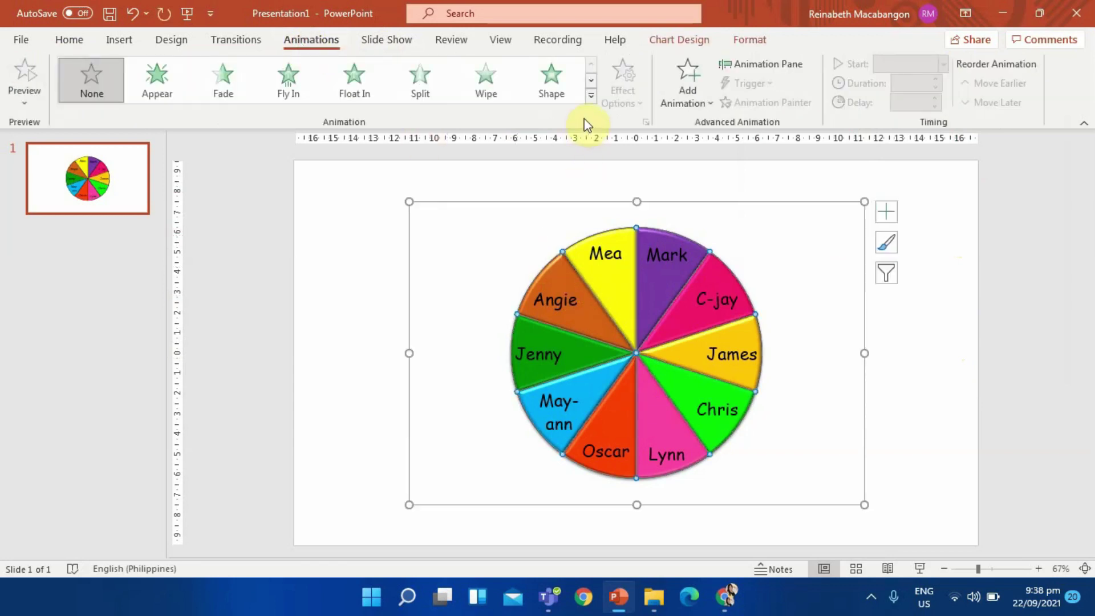
pyautogui.click(592, 97)
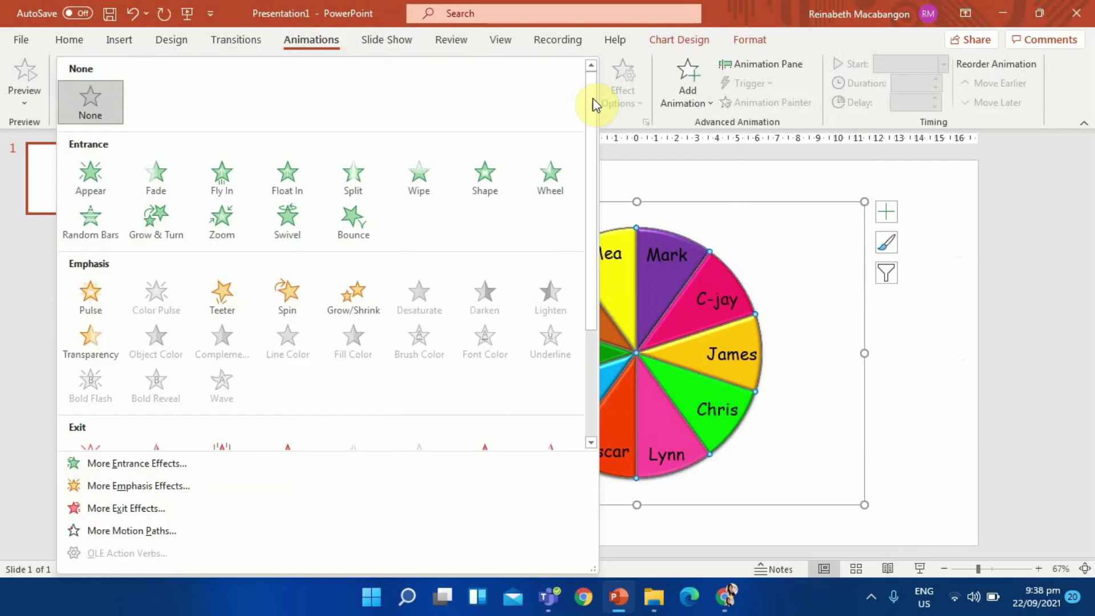
pyautogui.click(300, 292)
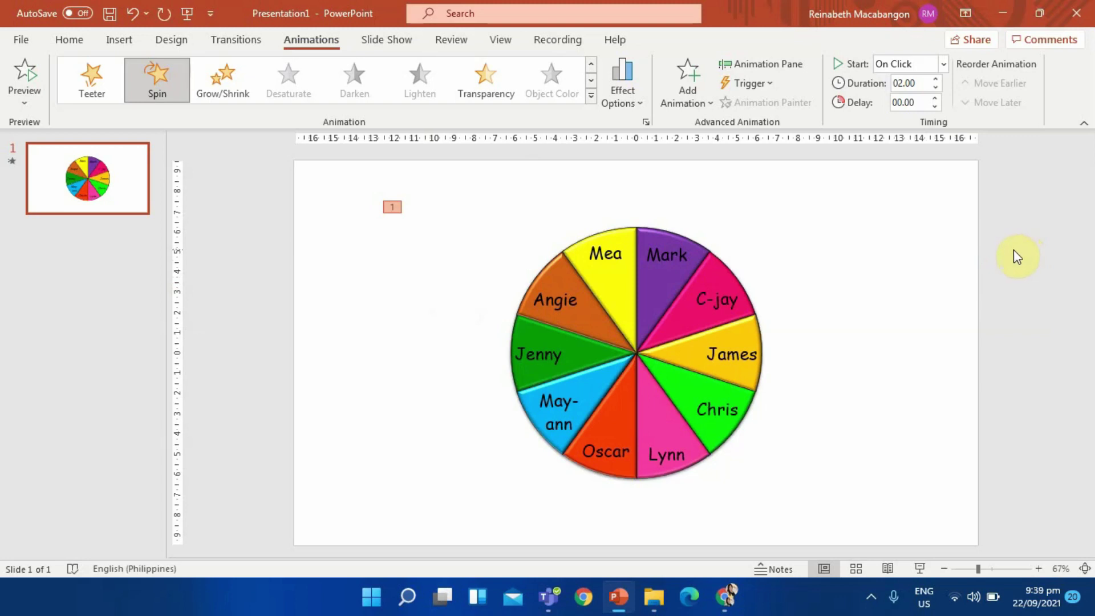
pyautogui.click(73, 41)
# Step: Draw a pentagon arrow shape near the wheel and fill it black
pyautogui.click(113, 45)
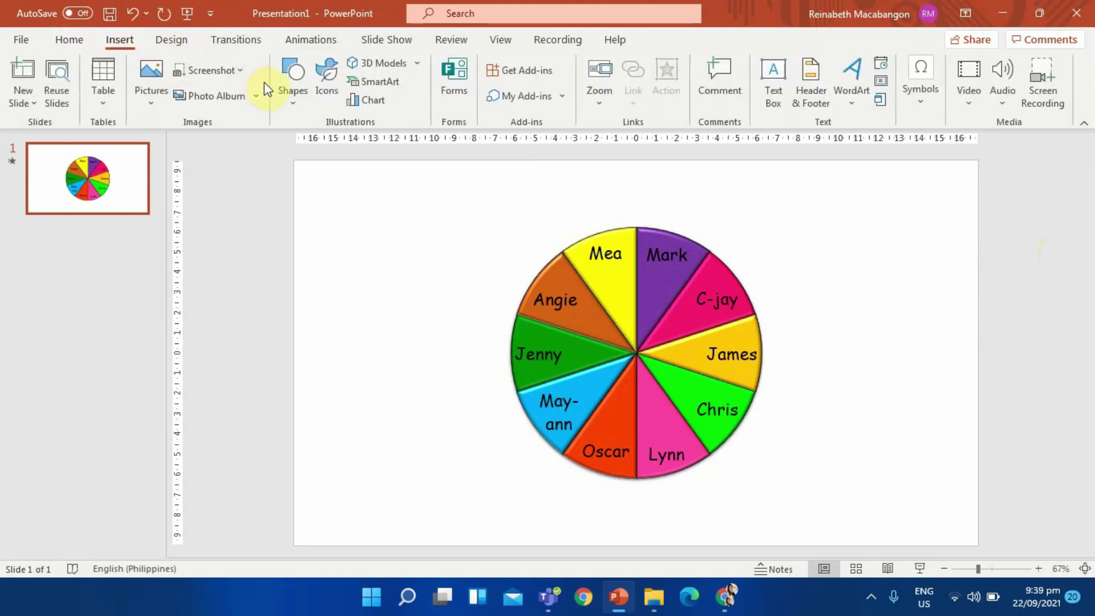
pyautogui.click(289, 95)
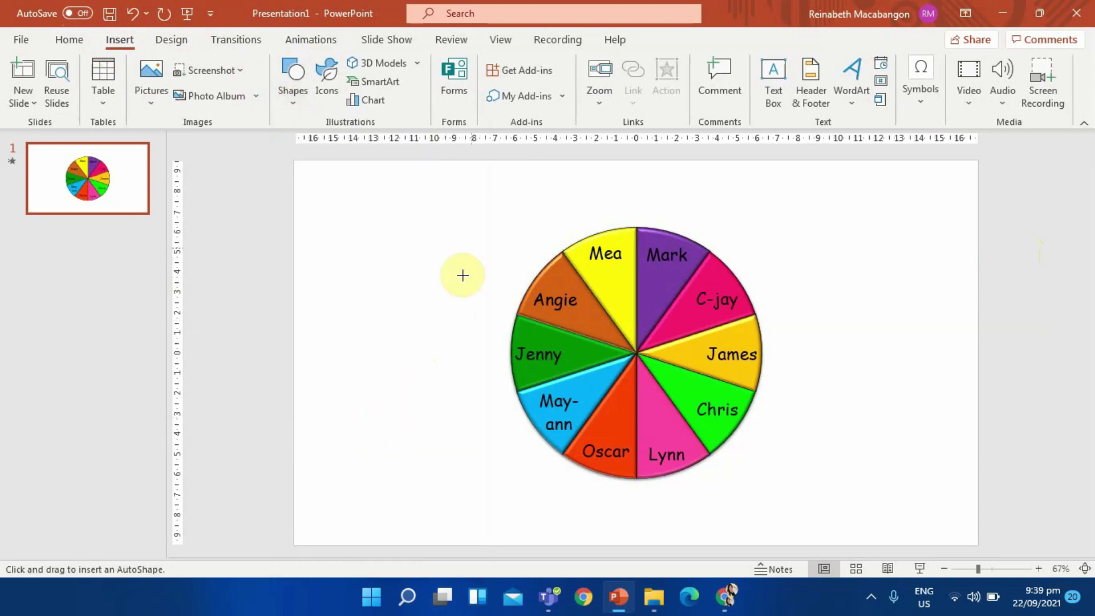
pyautogui.moveTo(497, 174); pyautogui.dragTo(592, 230)
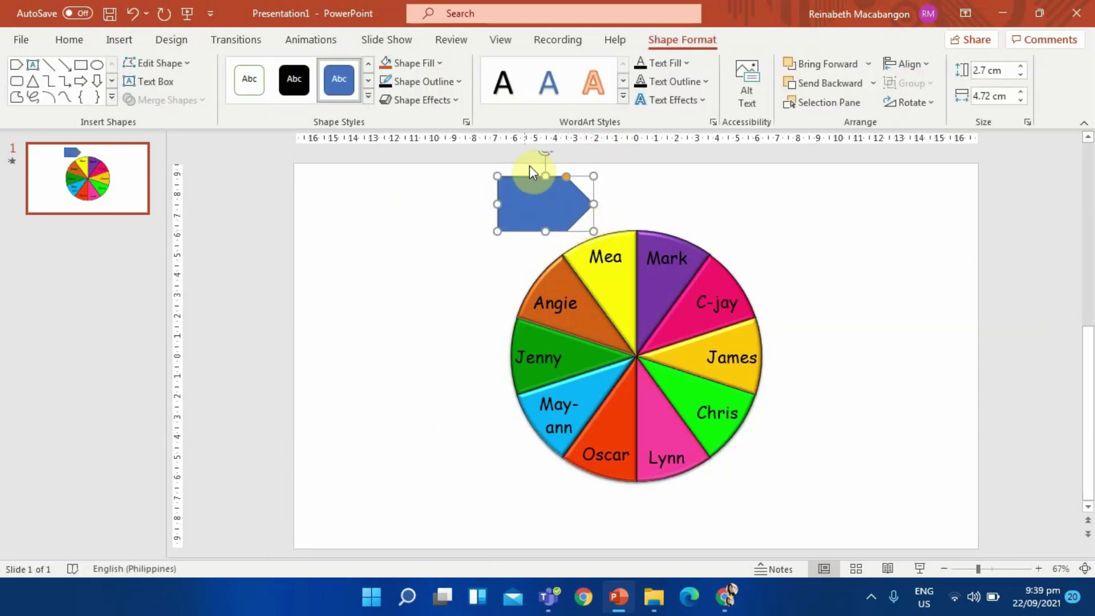
pyautogui.click(437, 67)
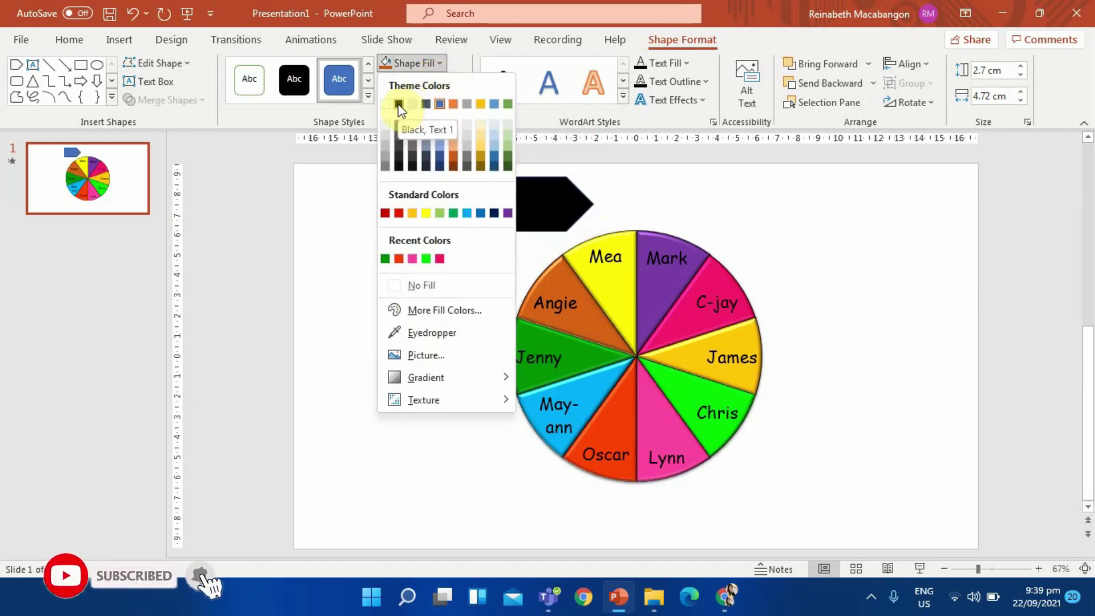
pyautogui.click(398, 103)
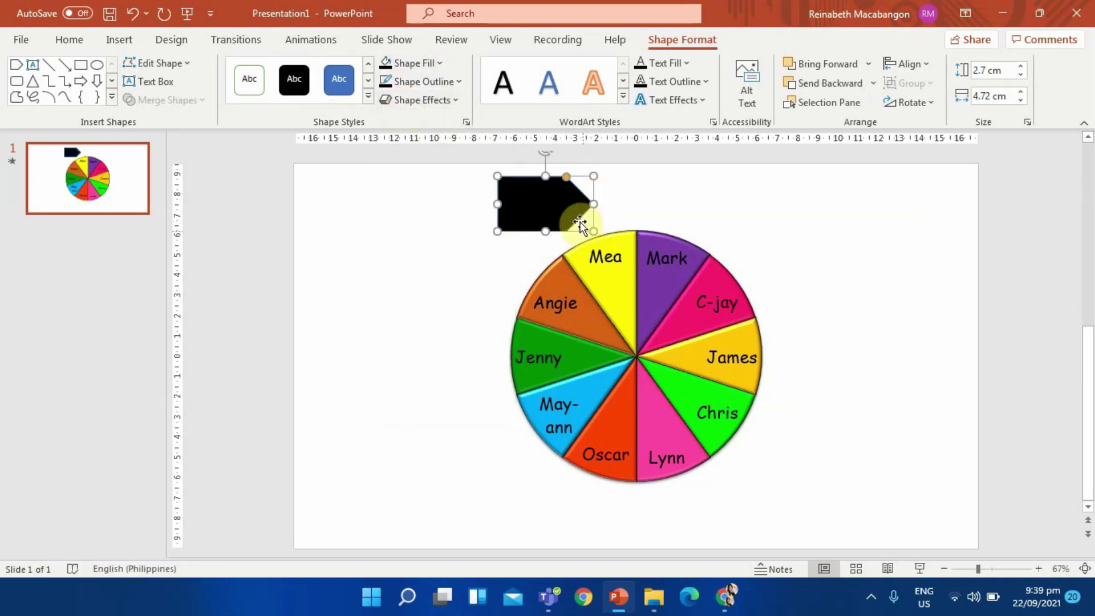
# Step: Rotate, resize and place the pentagon atop the wheel, pointing down between Mea and Mark
pyautogui.moveTo(561, 219); pyautogui.dragTo(460, 357)
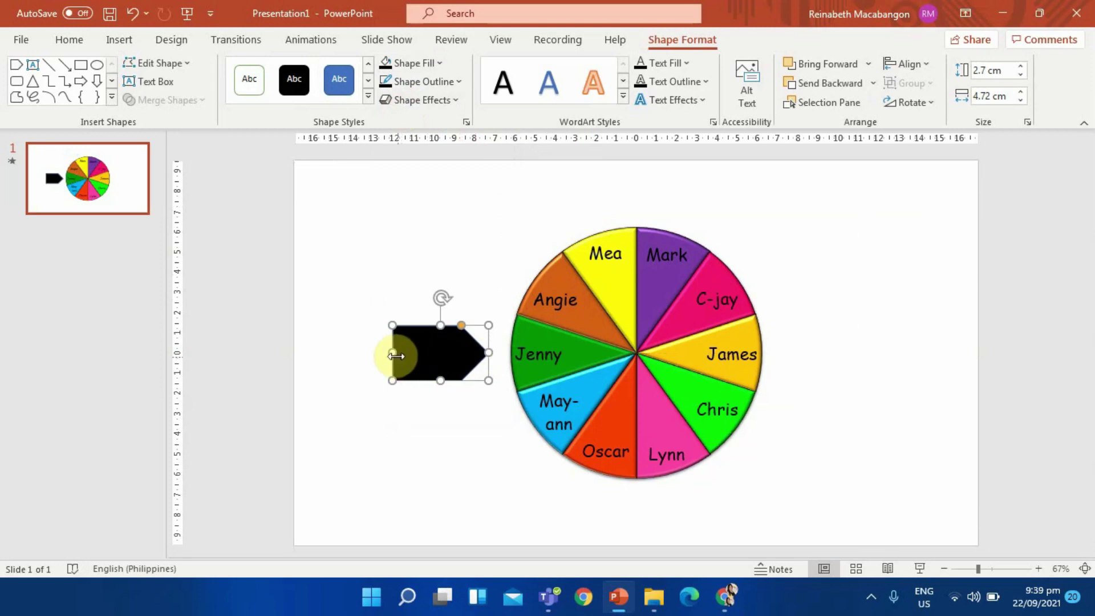
pyautogui.moveTo(391, 355); pyautogui.dragTo(375, 359)
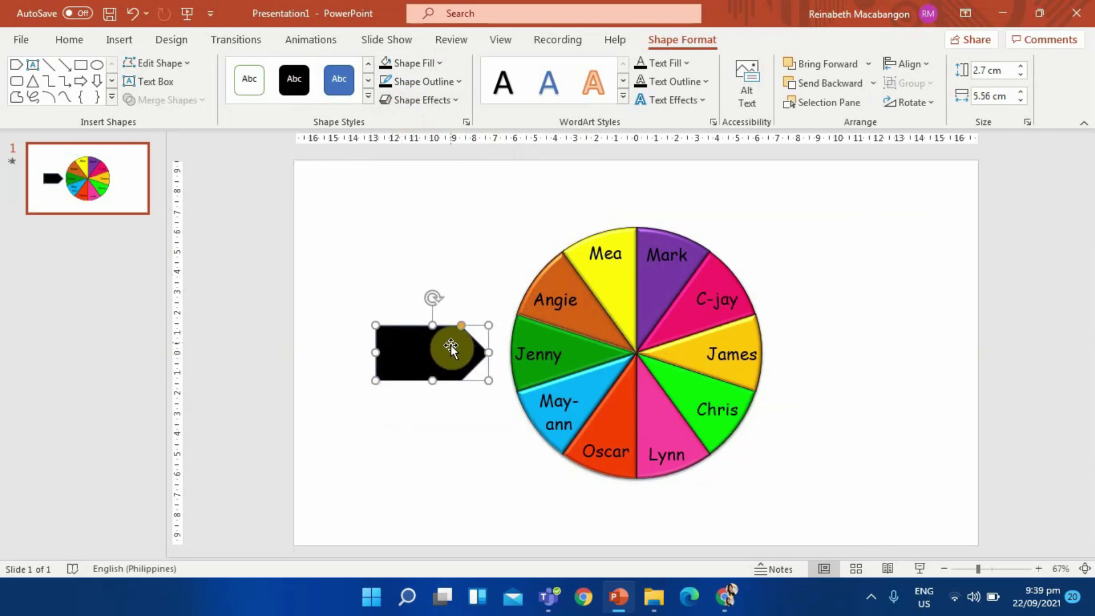
pyautogui.moveTo(439, 302); pyautogui.dragTo(502, 349)
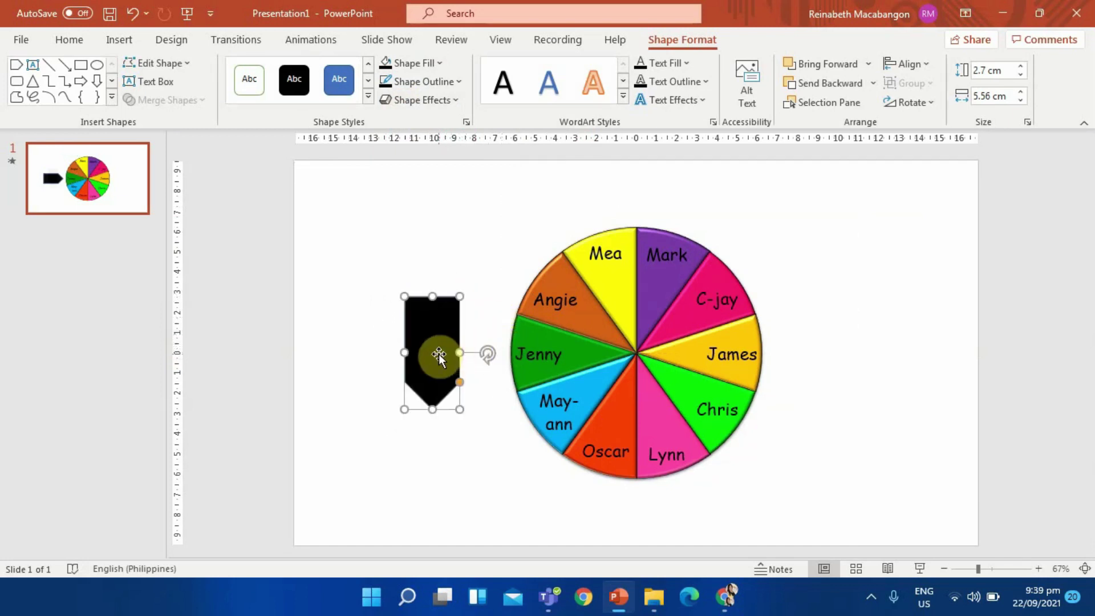
pyautogui.moveTo(432, 296)
pyautogui.mouseDown()
pyautogui.moveTo(430, 345)
pyautogui.moveTo(636, 182)
pyautogui.mouseUp()
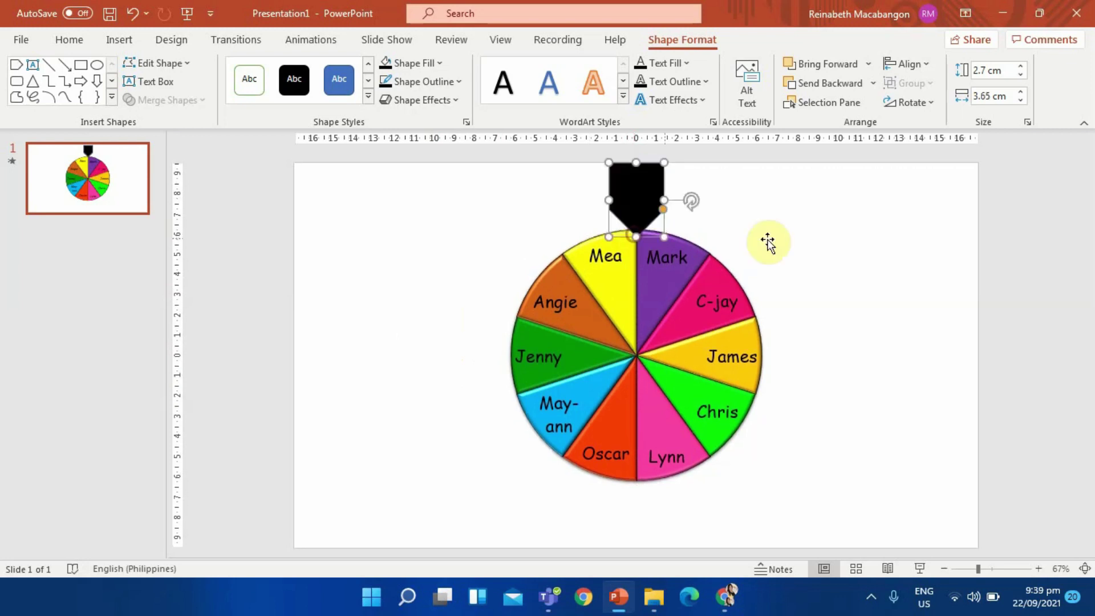
pyautogui.click(736, 214)
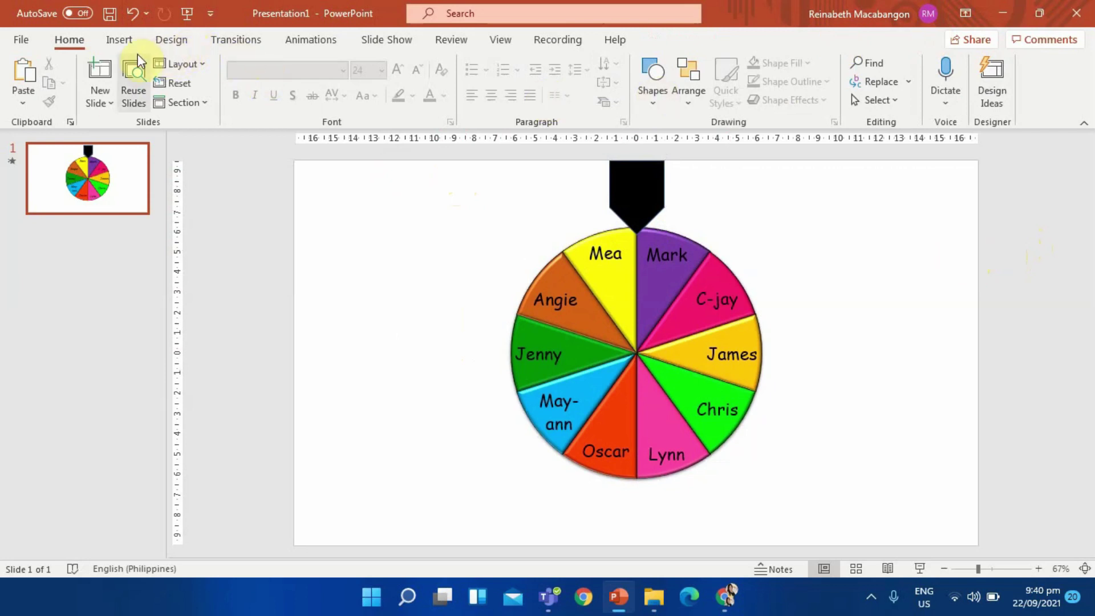
# Step: Draw a rounded rectangle just below the wheel
pyautogui.click(120, 43)
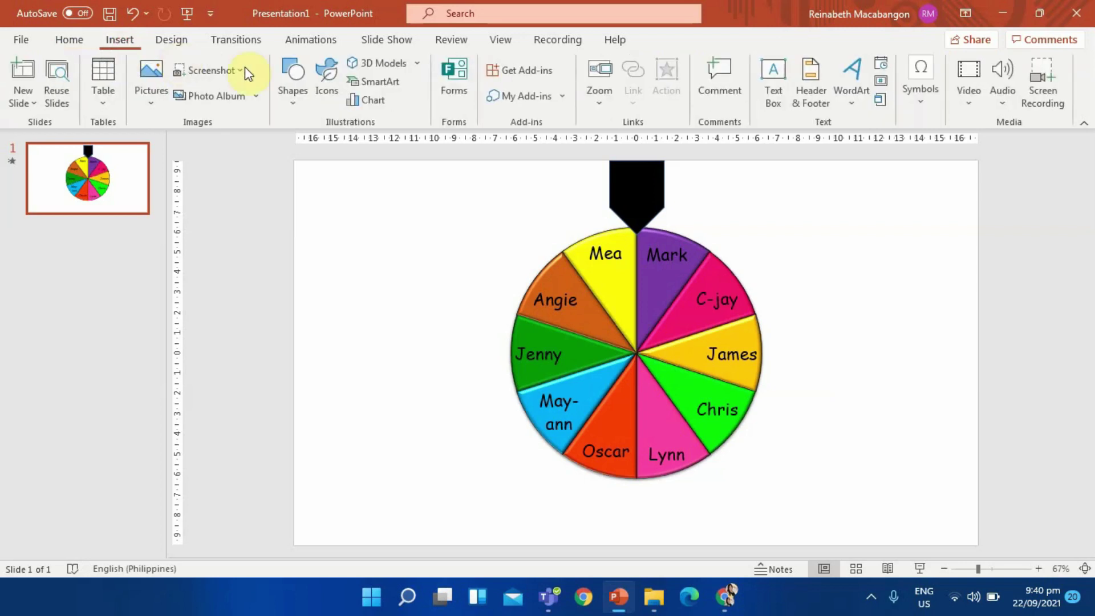
pyautogui.click(290, 74)
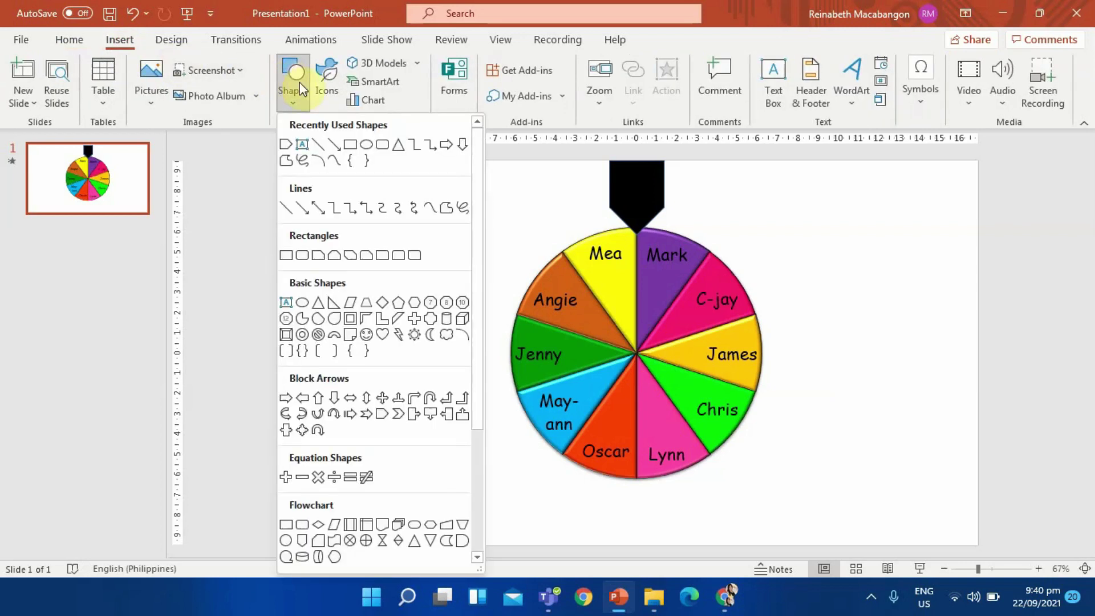
pyautogui.click(380, 145)
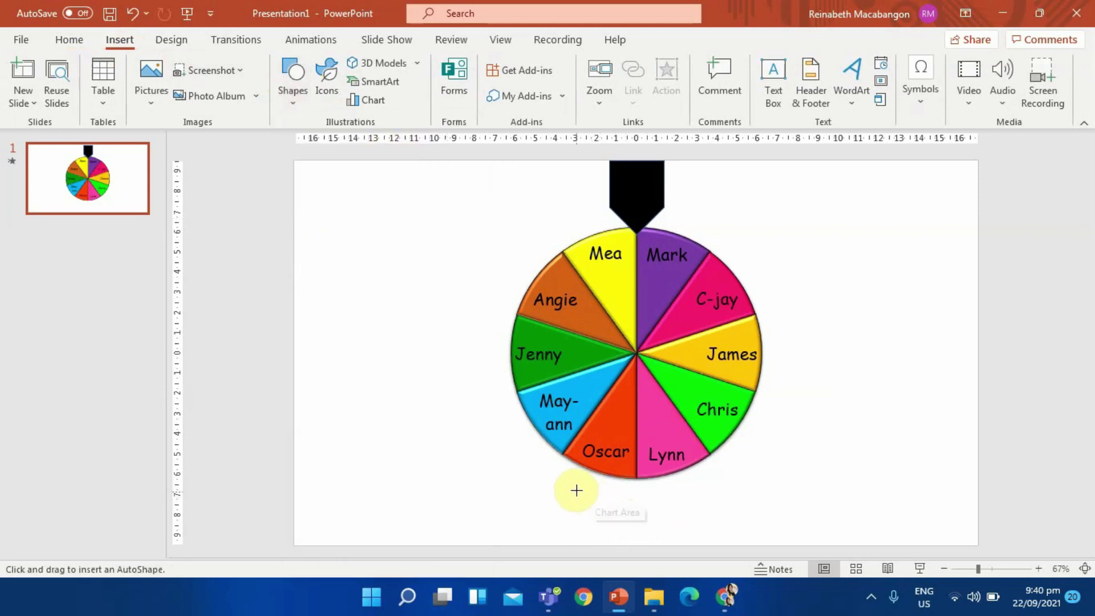
pyautogui.moveTo(548, 485)
pyautogui.mouseDown()
pyautogui.moveTo(733, 529)
pyautogui.moveTo(703, 535)
pyautogui.moveTo(688, 506)
pyautogui.mouseUp()
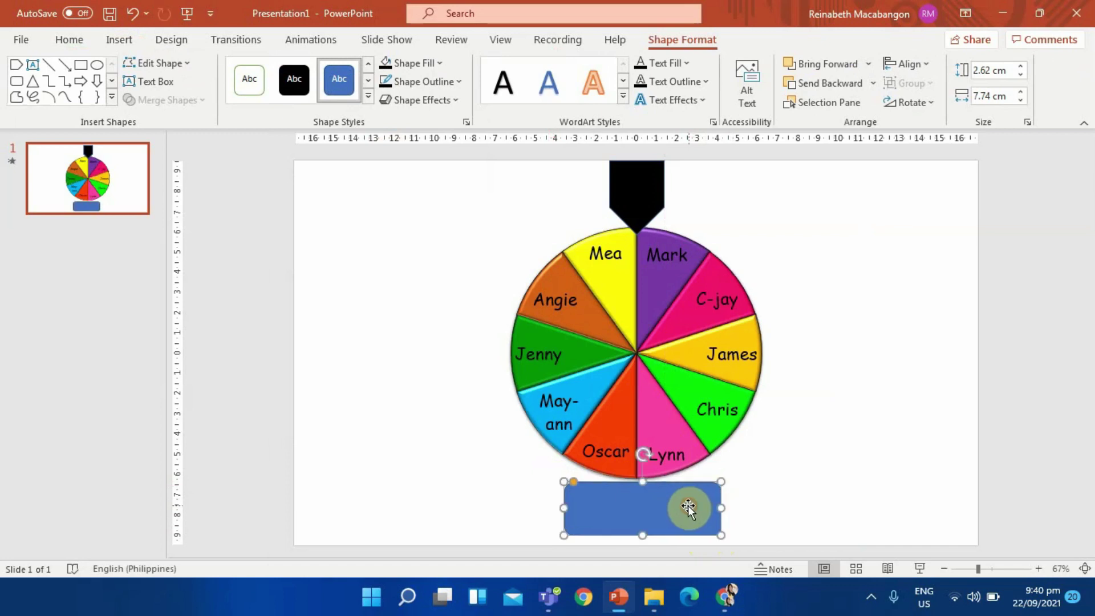
# Step: Fill the rounded rectangle pink and give it a 3 pt black outline
pyautogui.click(439, 64)
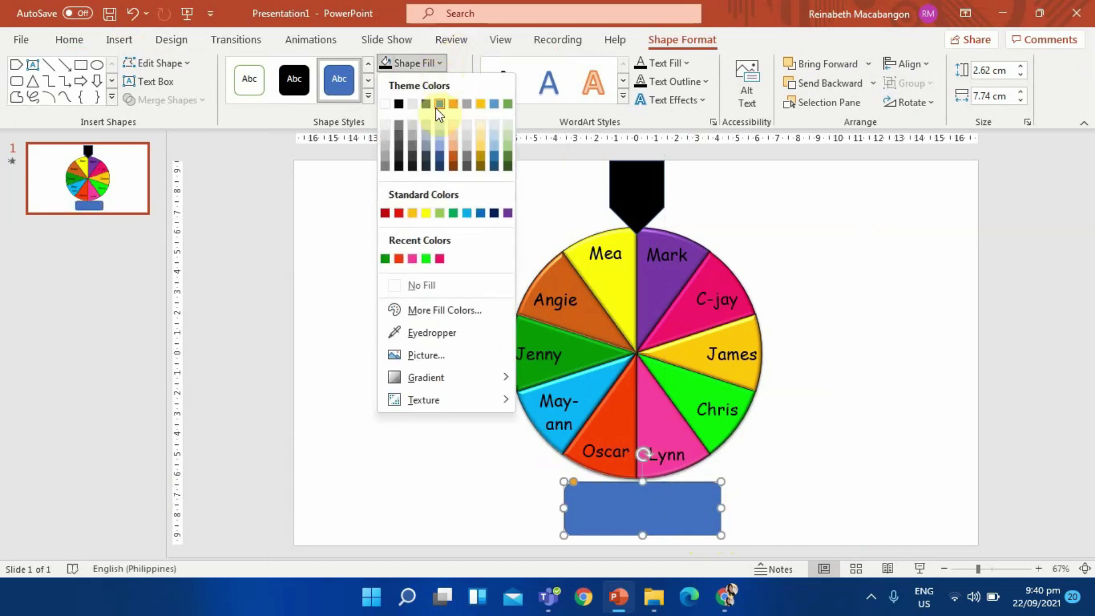
pyautogui.click(442, 260)
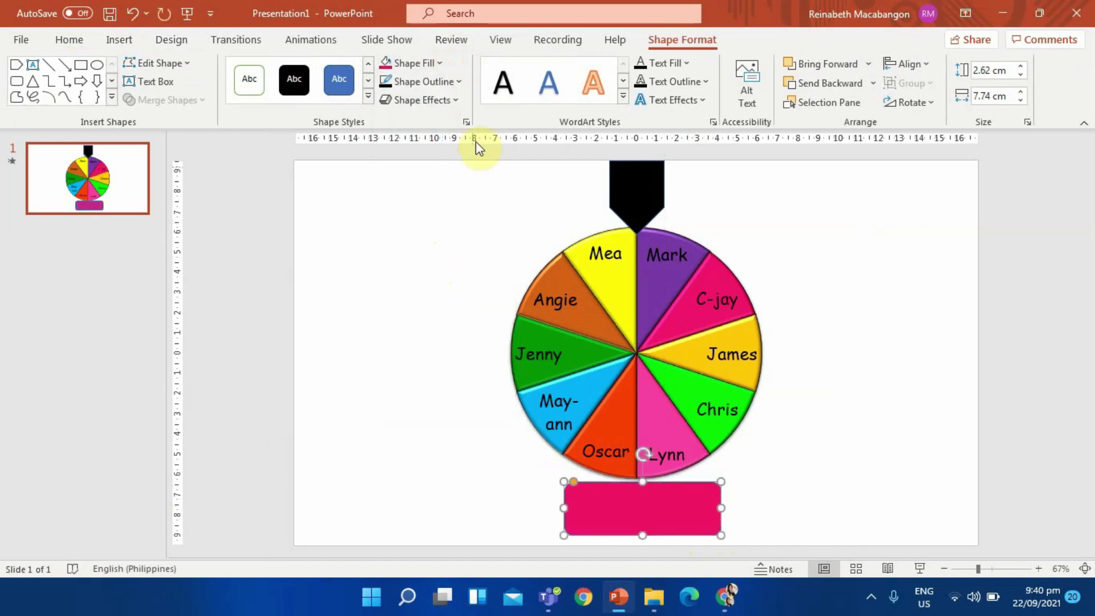
pyautogui.click(458, 84)
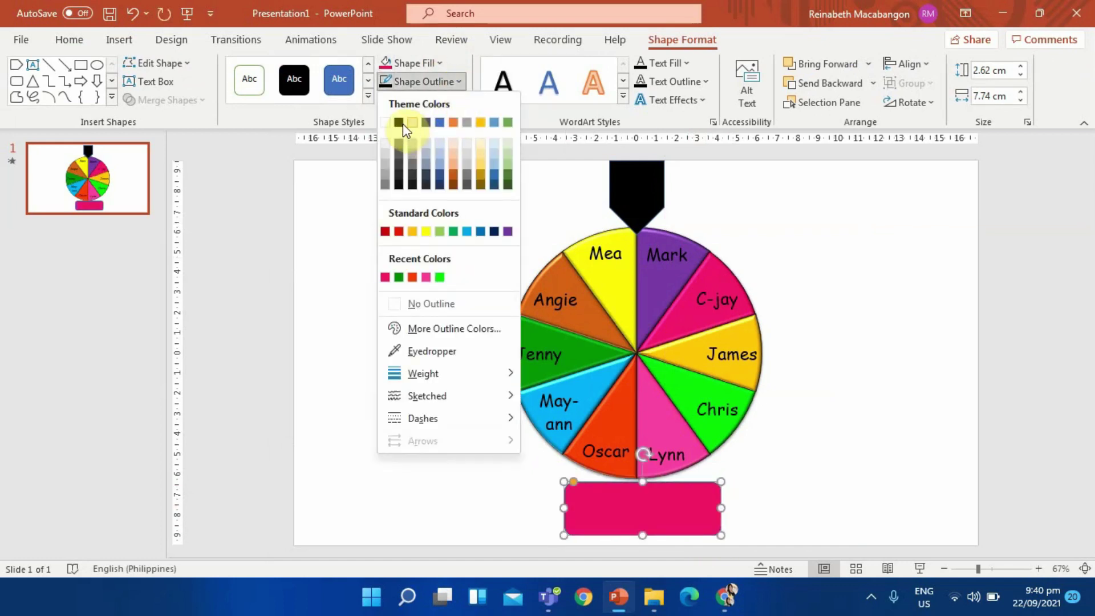
pyautogui.click(402, 121)
pyautogui.click(450, 83)
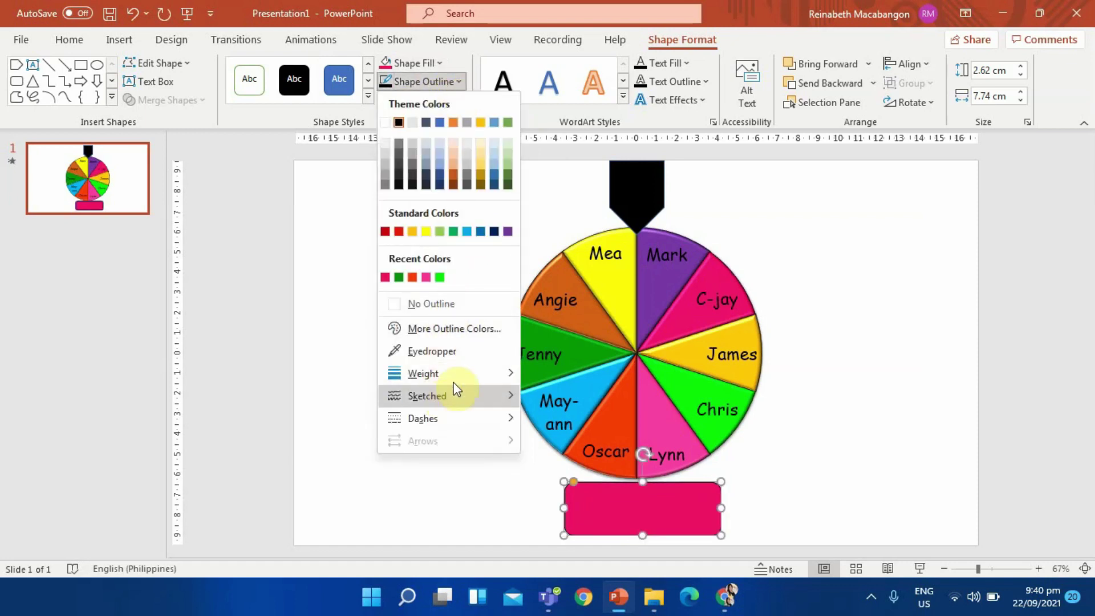
pyautogui.moveTo(422, 373)
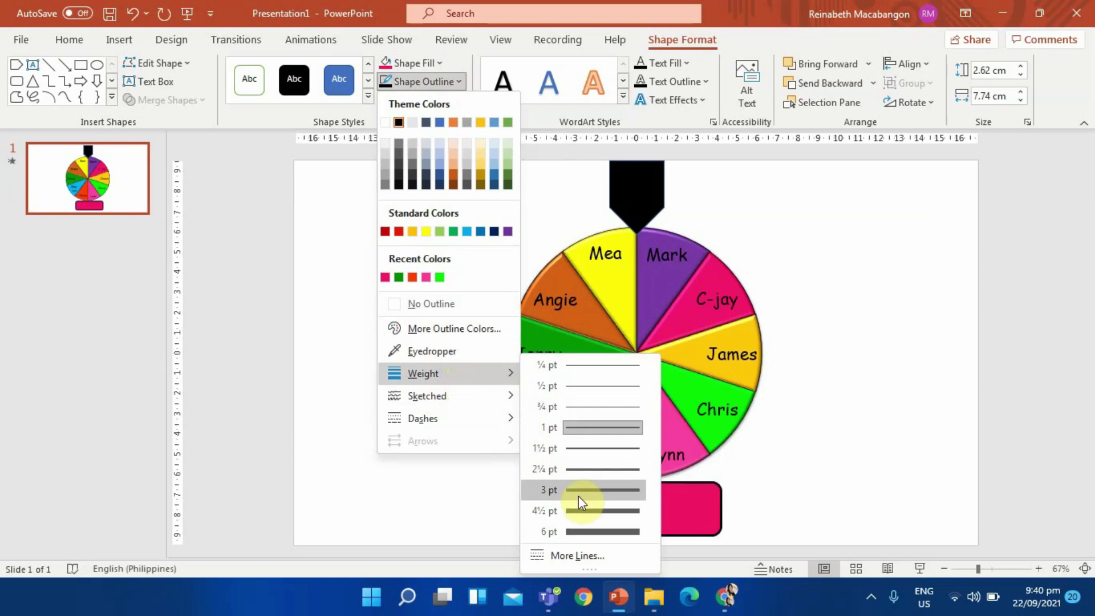
pyautogui.click(578, 495)
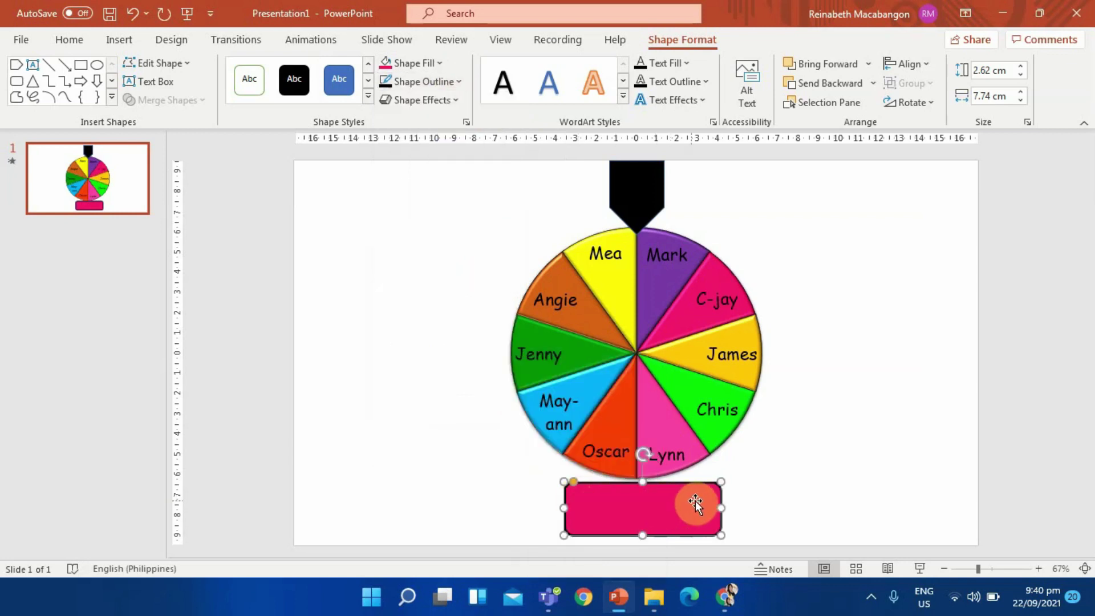
pyautogui.click(1030, 311)
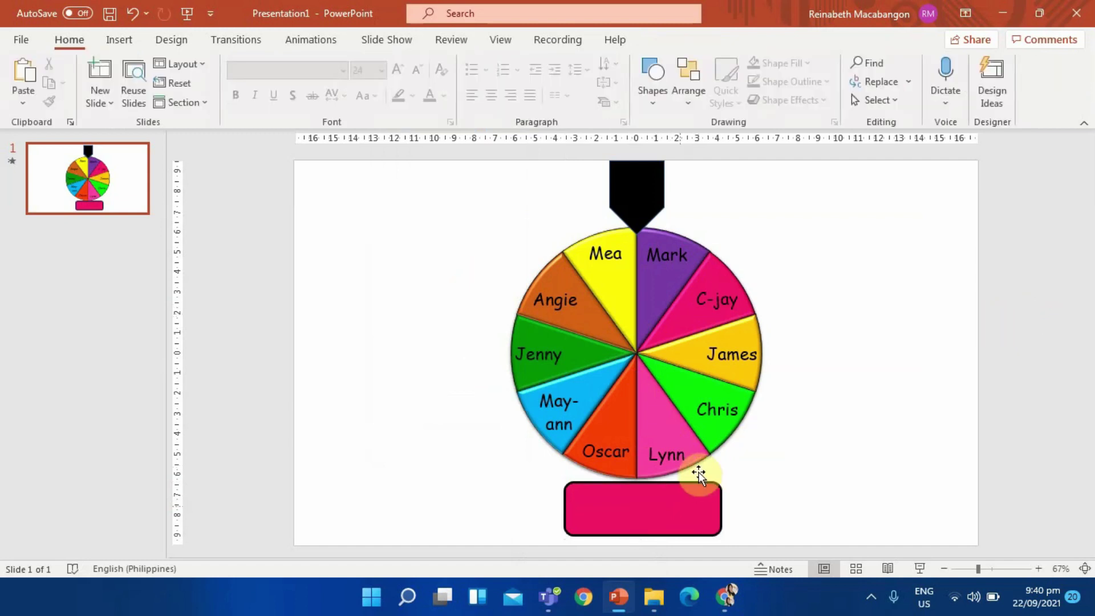
# Step: Type the label SPIN inside the pink rectangle
pyautogui.click(653, 503)
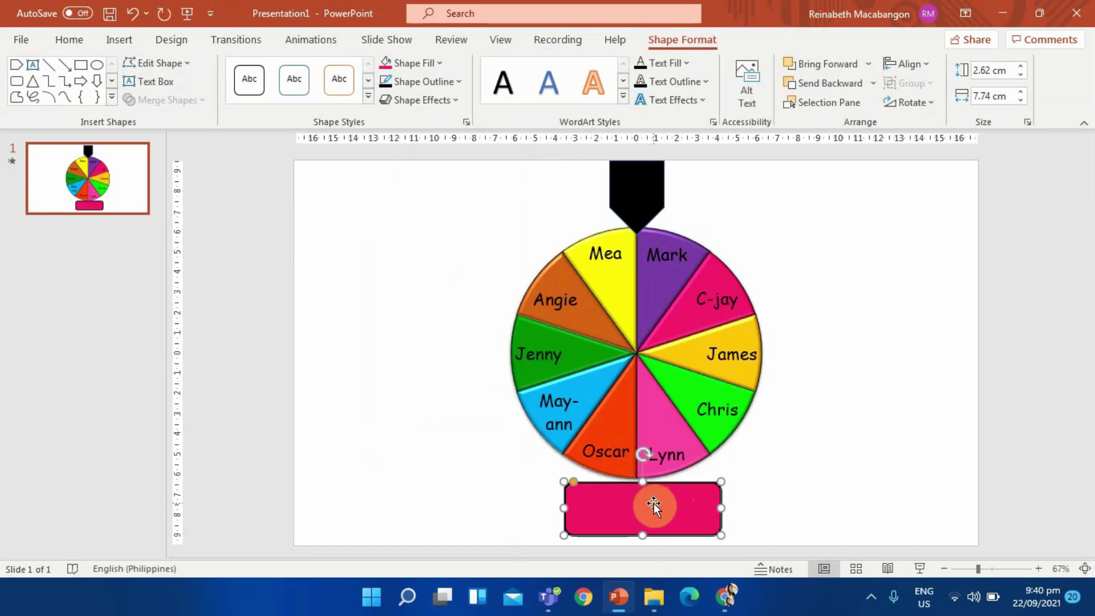
pyautogui.rightClick(654, 505)
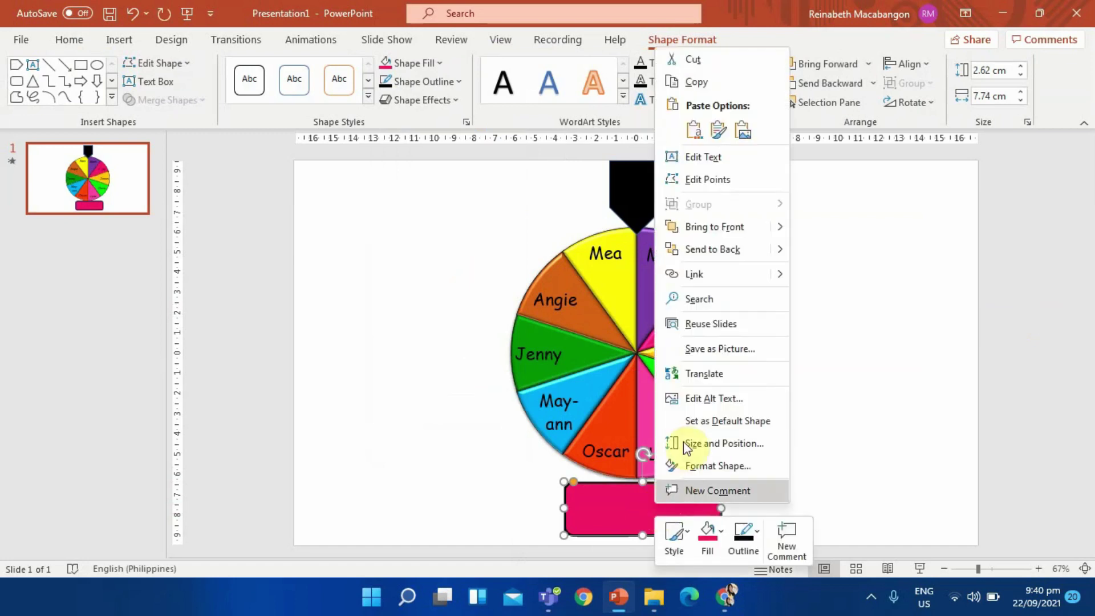
pyautogui.click(693, 156)
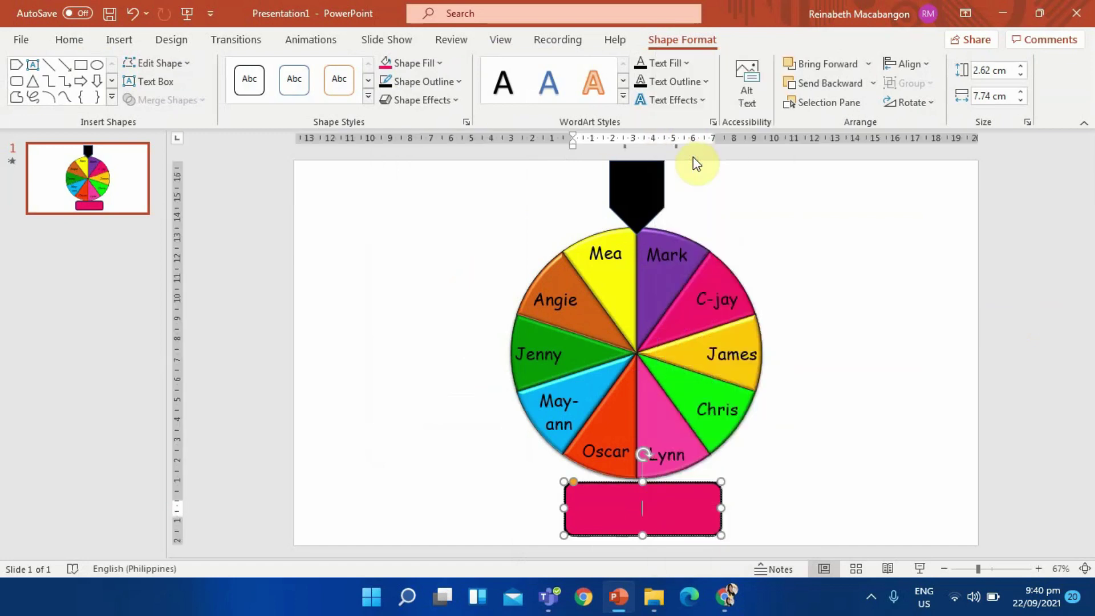
pyautogui.moveTo(667, 455)
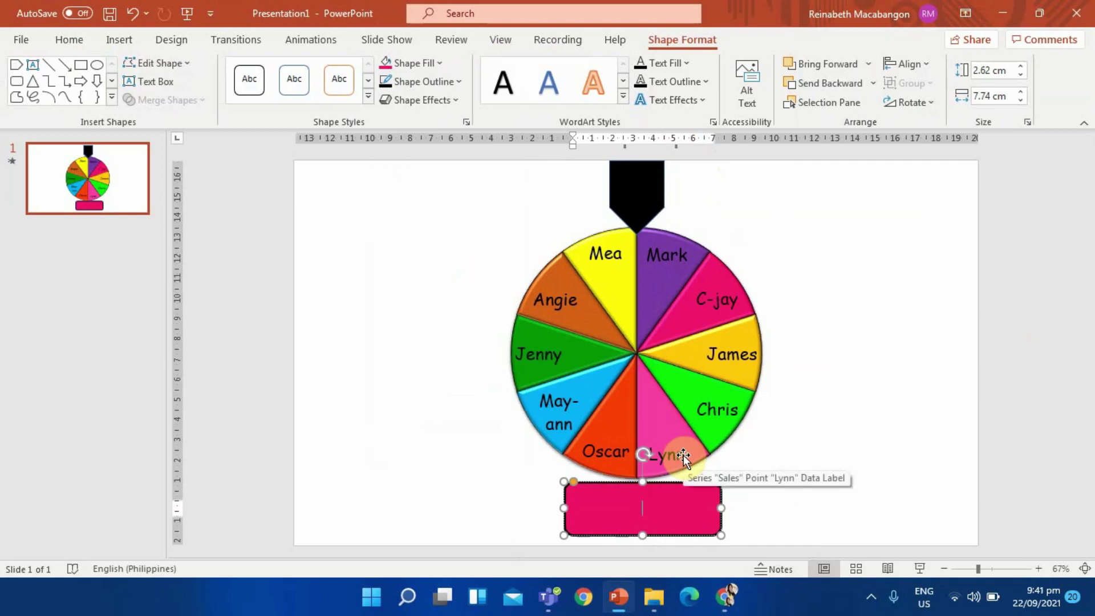
pyautogui.press('capslock')
pyautogui.write('SPIN')
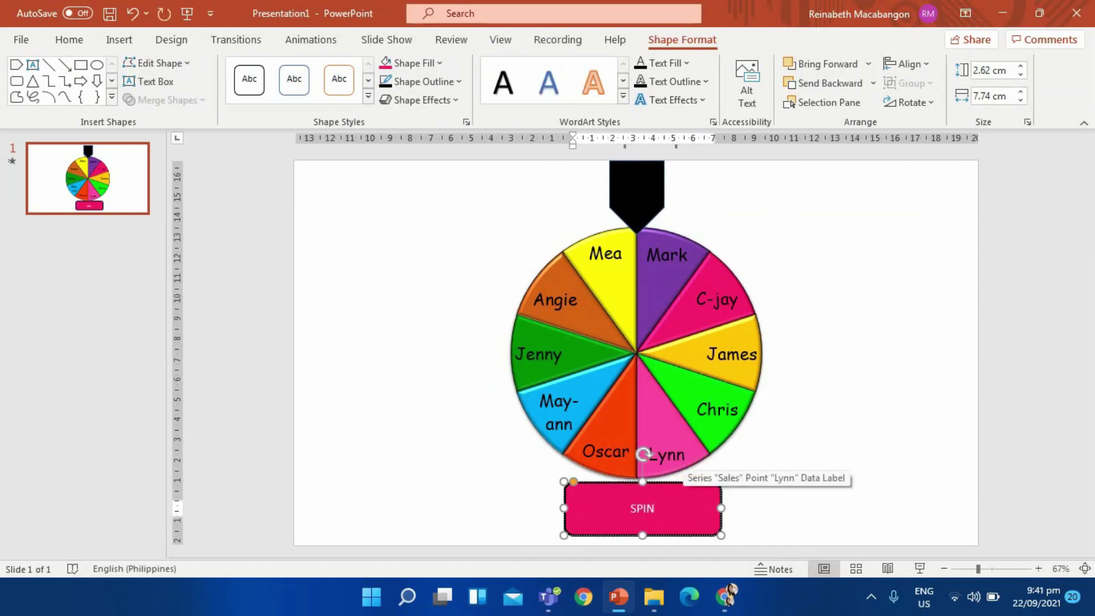
pyautogui.click(643, 507)
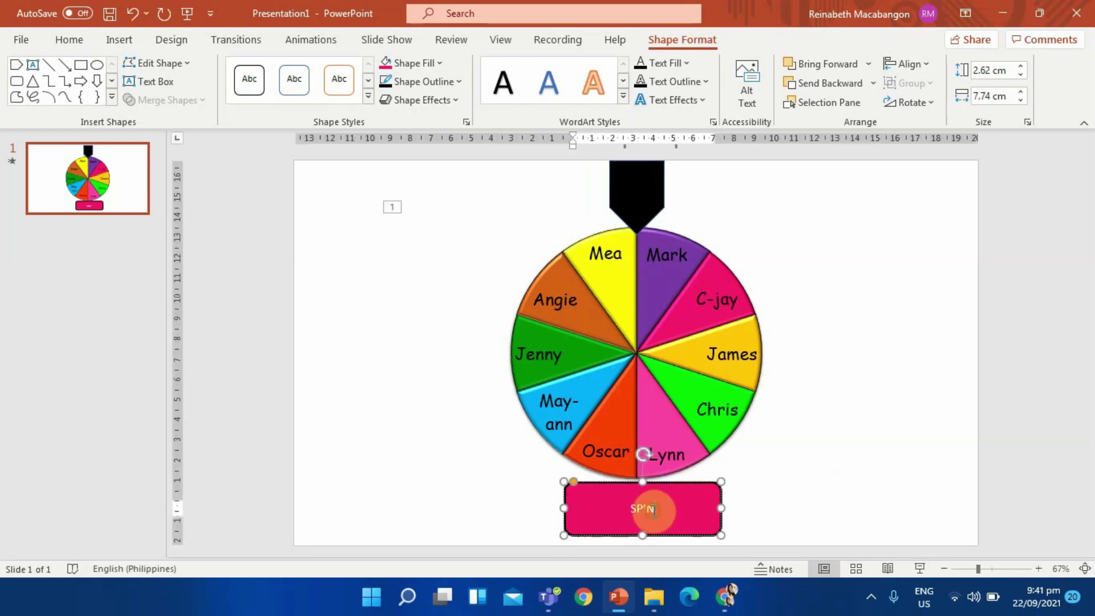
# Step: Make the SPIN text bold and enlarge it to 54 pt
pyautogui.moveTo(654, 509); pyautogui.dragTo(653, 509)
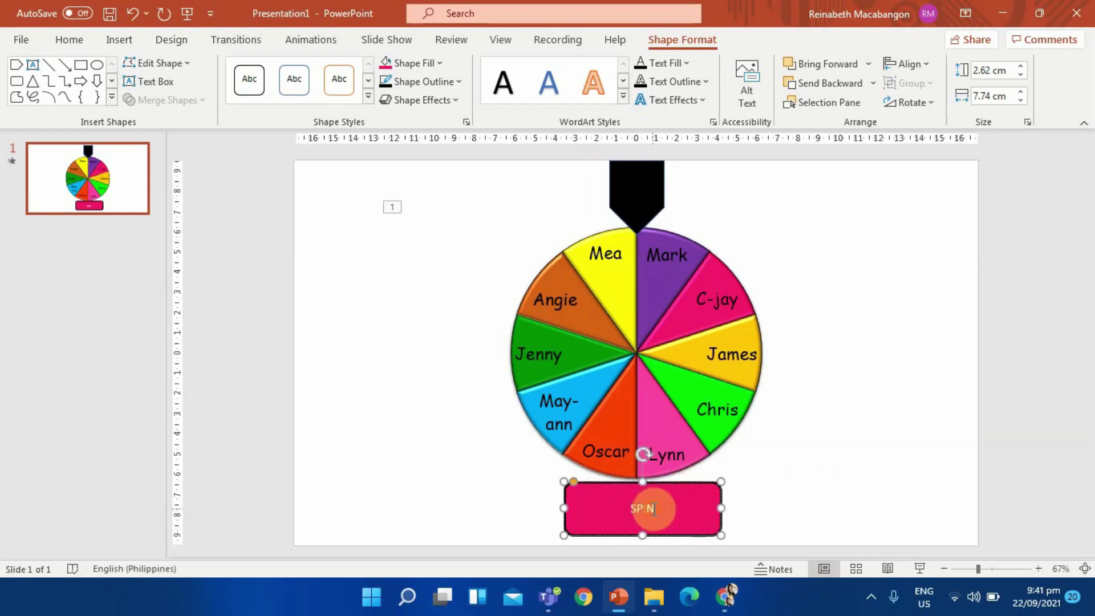
pyautogui.doubleClick(653, 509)
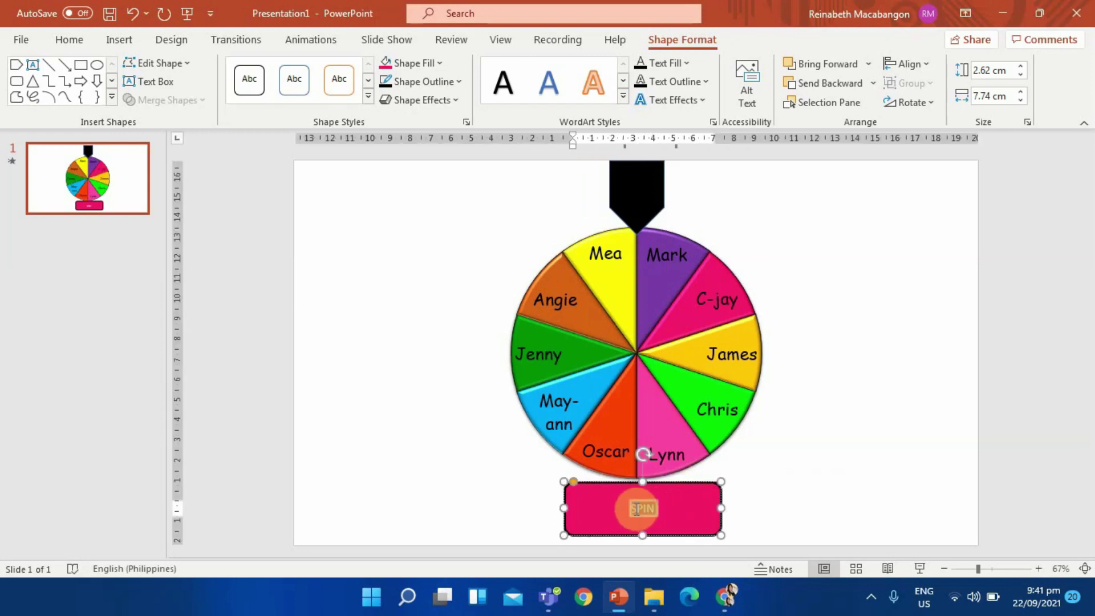
pyautogui.click(70, 40)
pyautogui.click(235, 96)
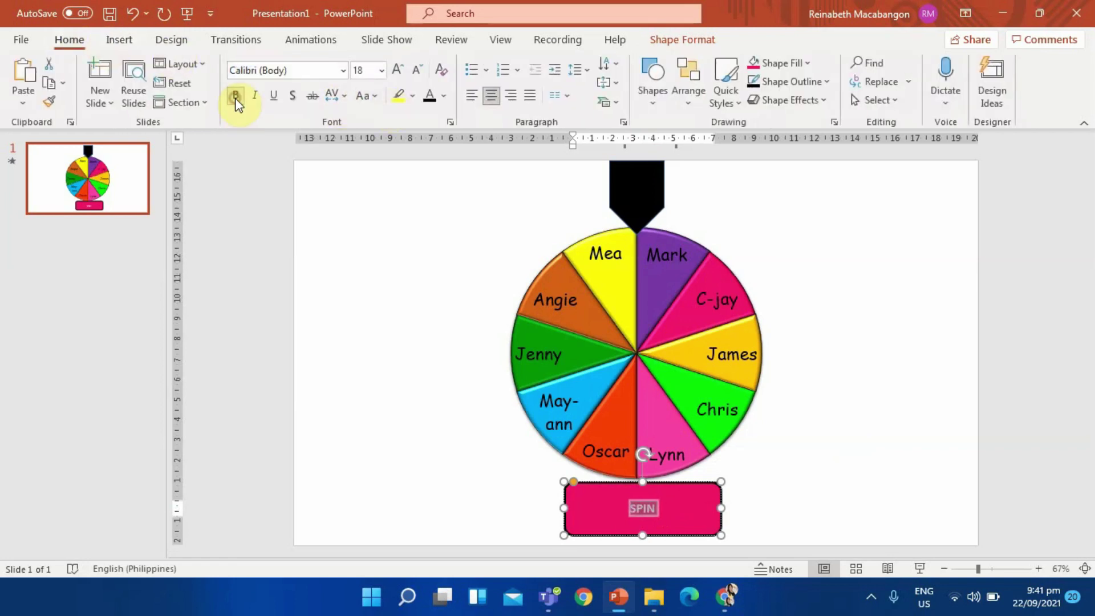
pyautogui.click(396, 72)
pyautogui.click(397, 72)
pyautogui.click(397, 72)
pyautogui.click(396, 71)
pyautogui.click(396, 72)
pyautogui.click(396, 72)
pyautogui.click(396, 71)
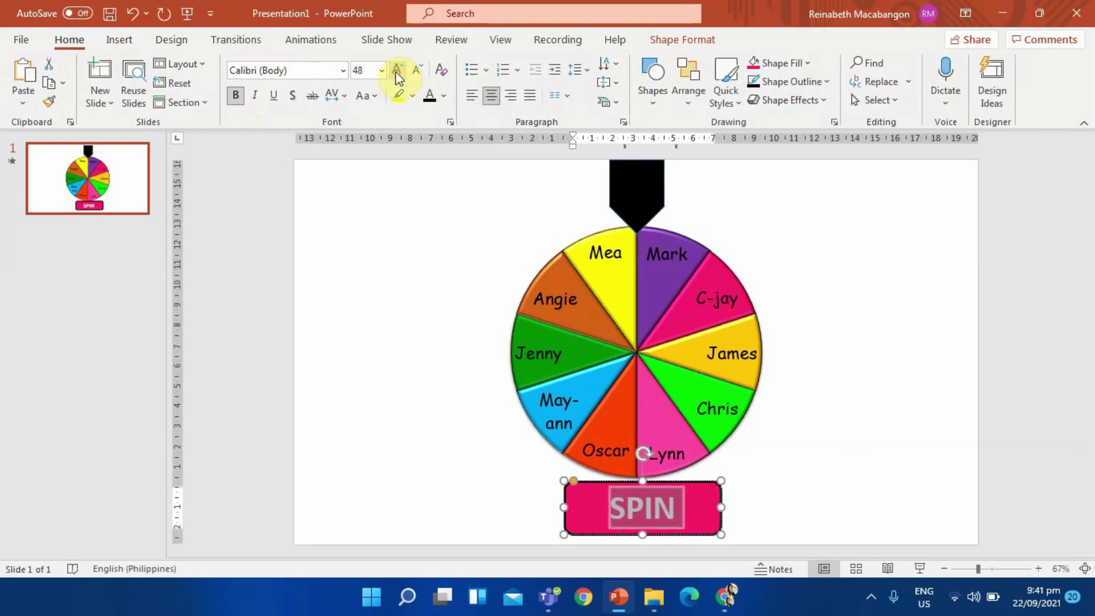
pyautogui.click(396, 72)
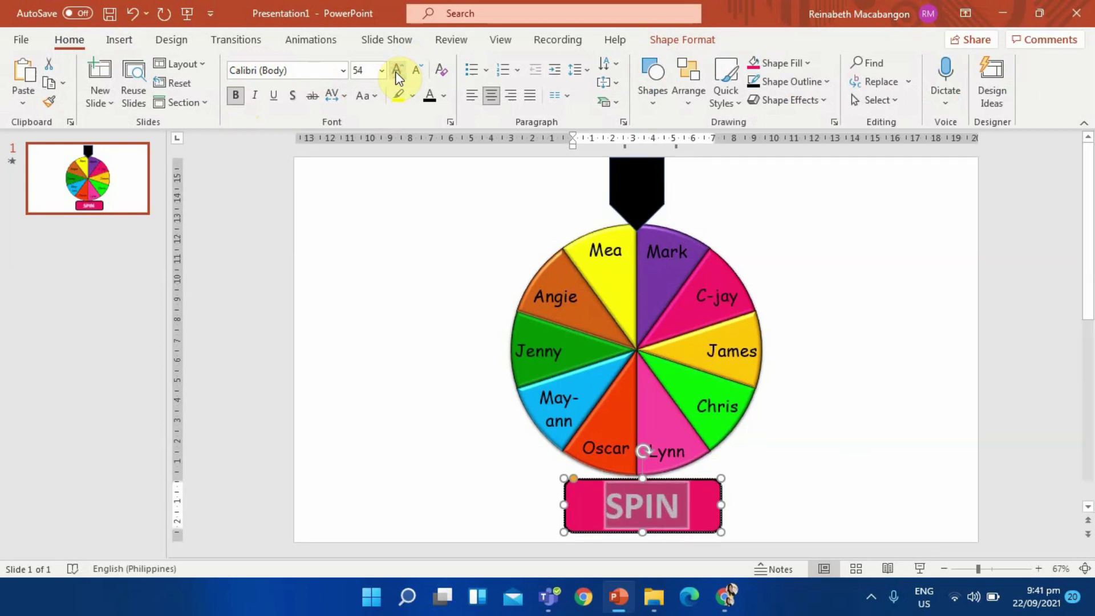
pyautogui.click(676, 498)
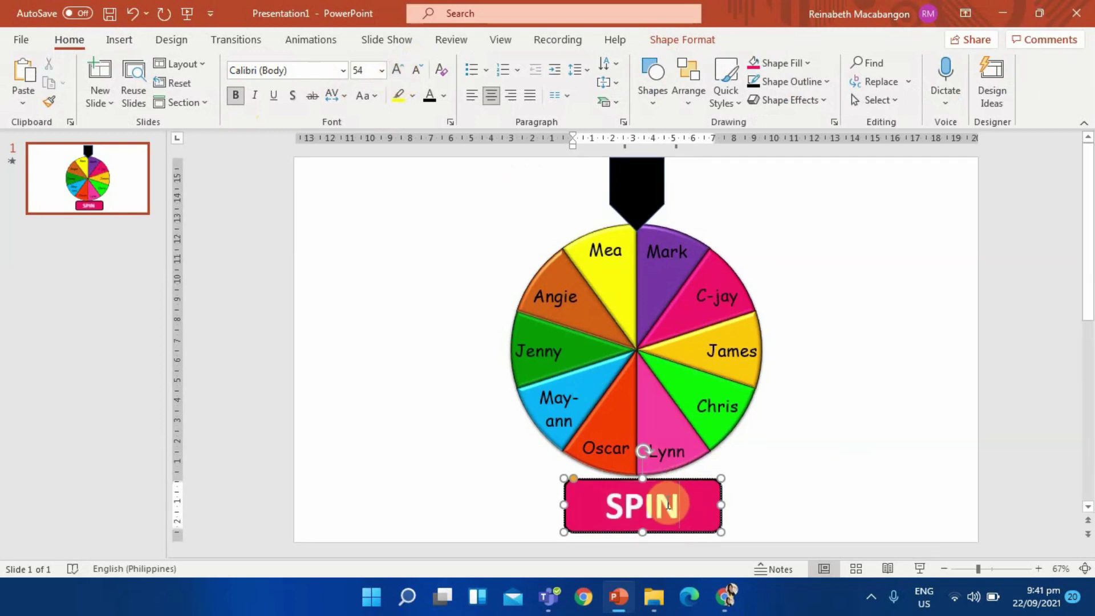
pyautogui.click(1028, 331)
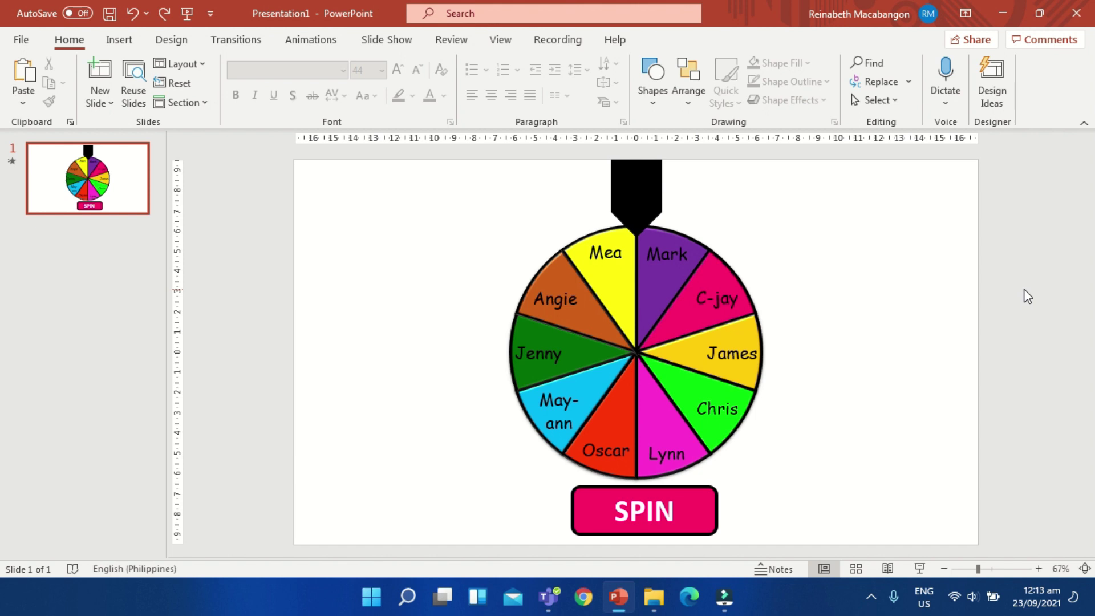
# Step: Open the Animation Pane and the Effect Options for the Chart 5 Spin animation
pyautogui.click(654, 308)
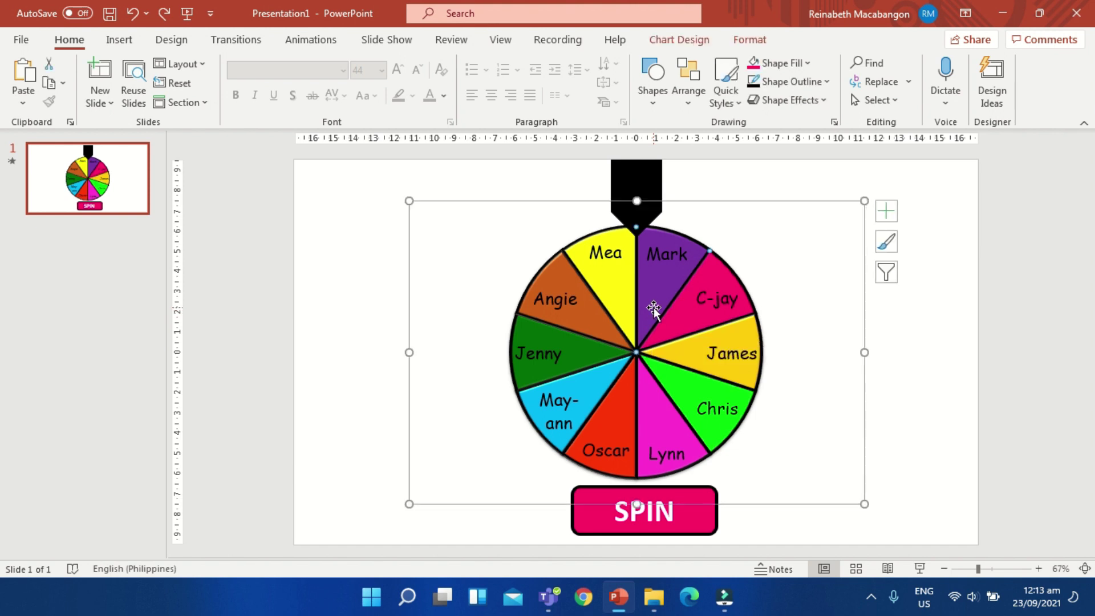
pyautogui.click(309, 44)
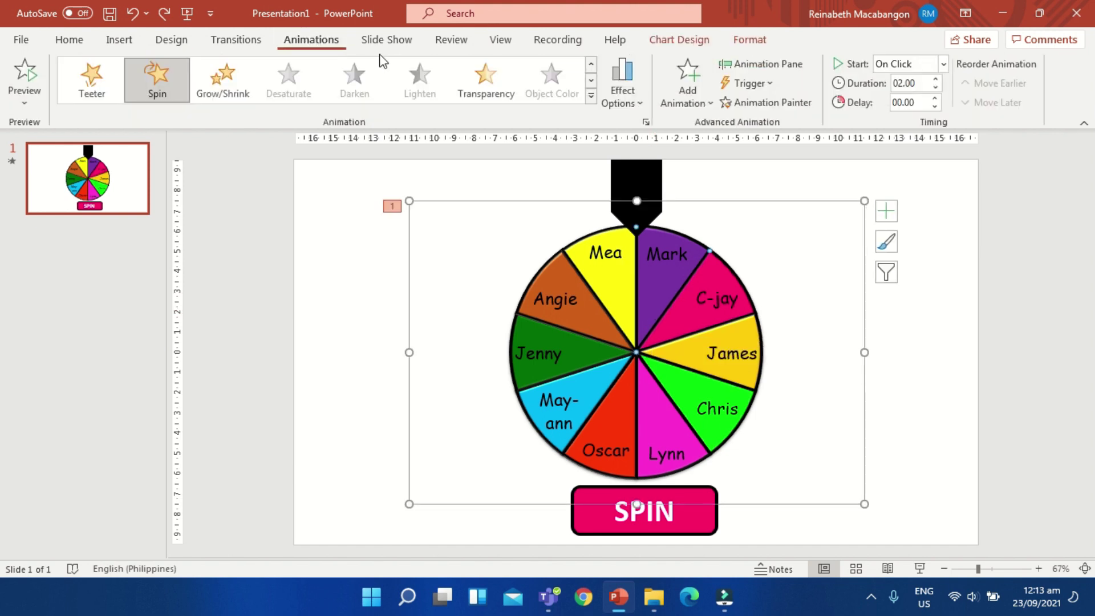
pyautogui.click(784, 64)
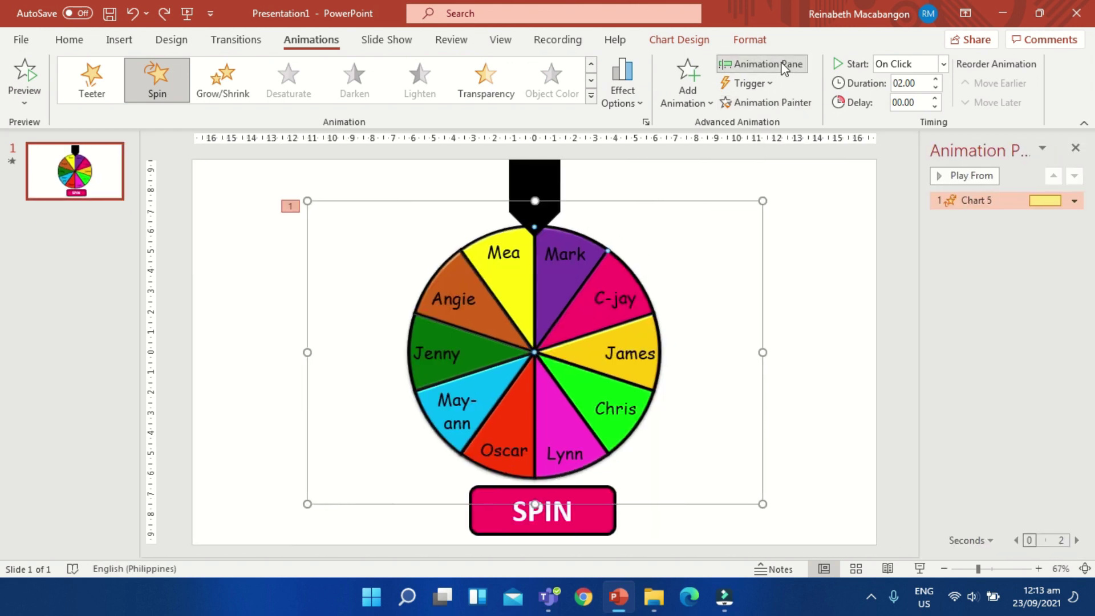
pyautogui.click(995, 201)
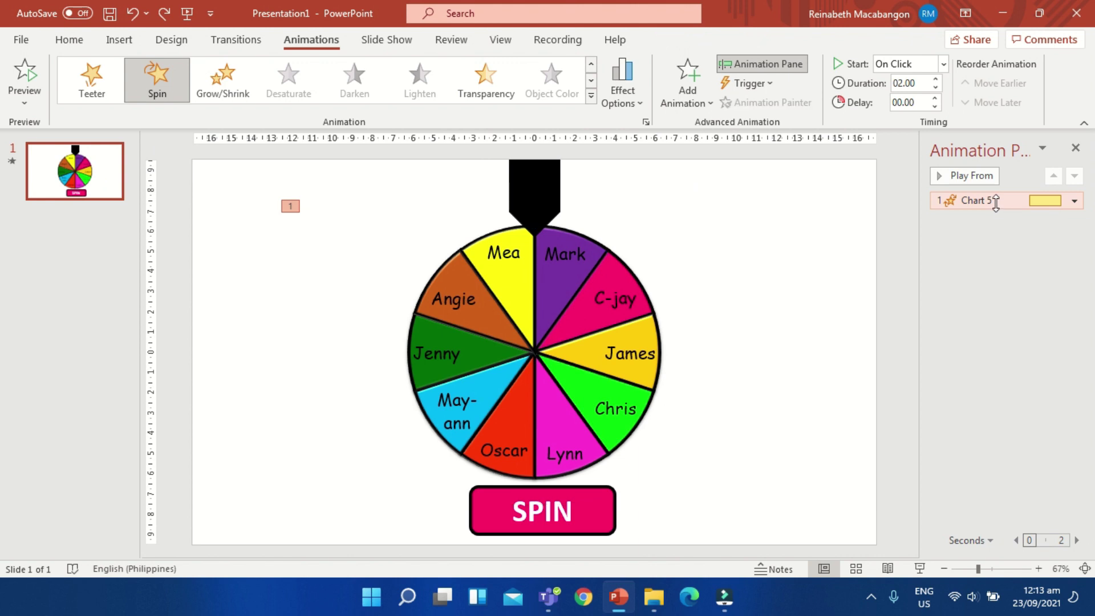
pyautogui.click(1074, 201)
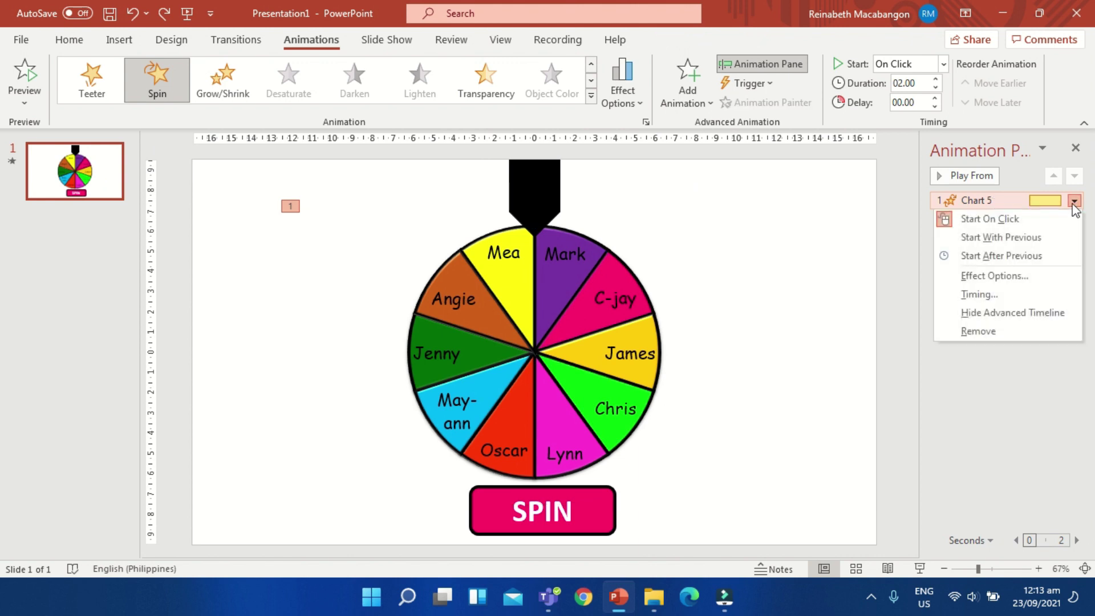
pyautogui.click(990, 276)
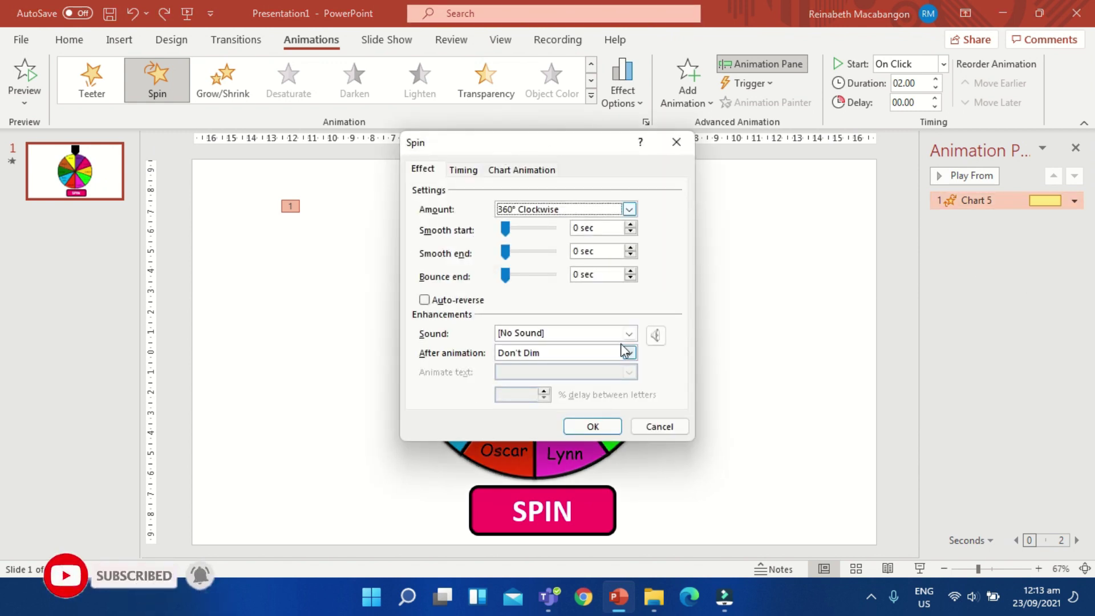
# Step: Set the Spin duration to 1 second (Fast) and repeat it Until Next Click
pyautogui.click(464, 170)
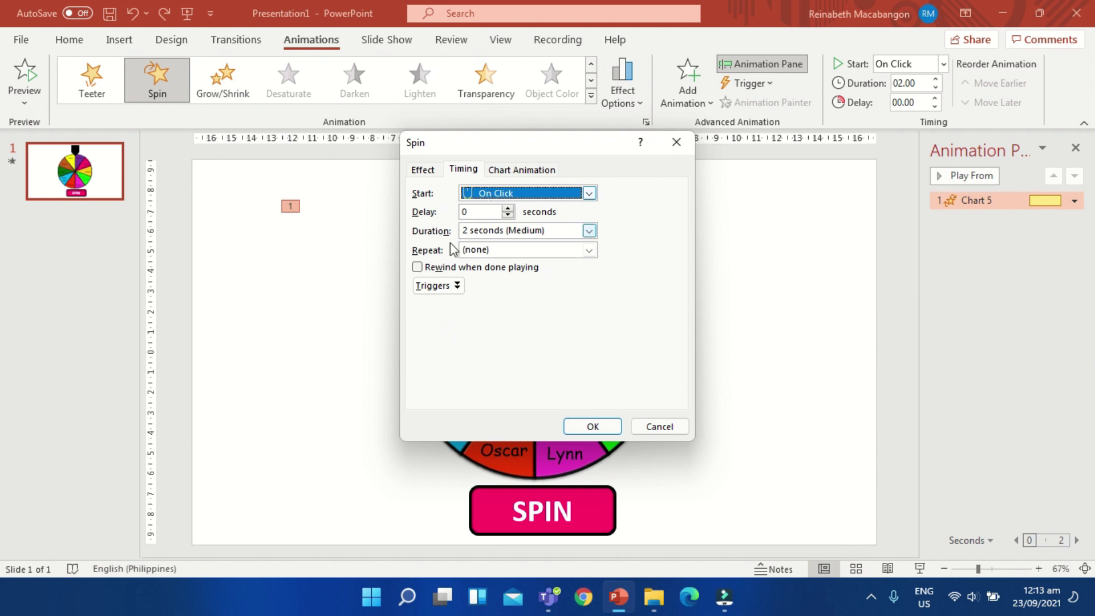
pyautogui.click(588, 231)
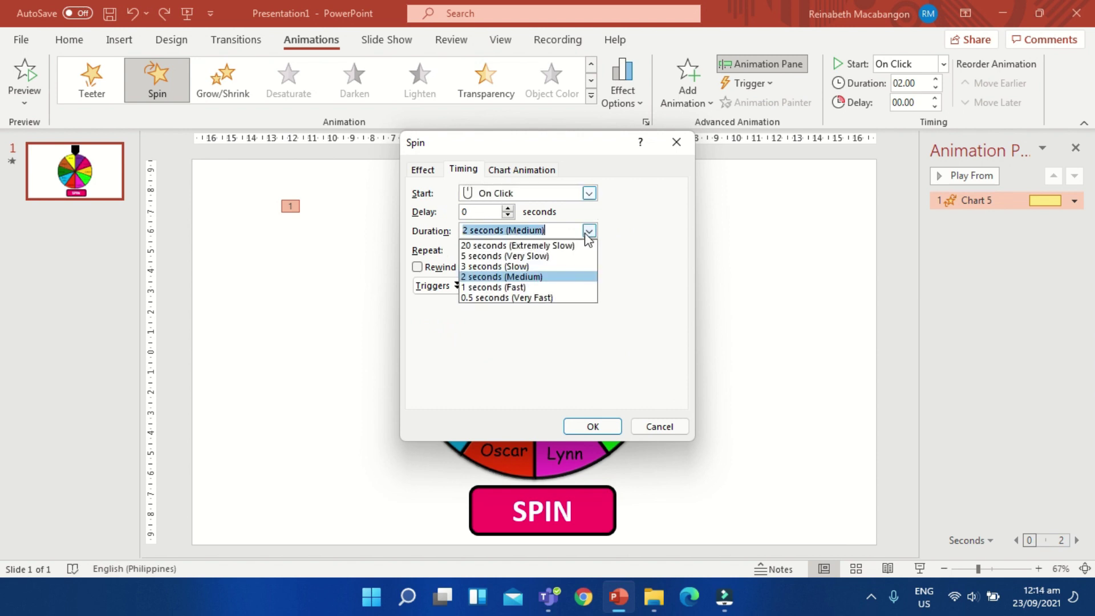
pyautogui.click(524, 287)
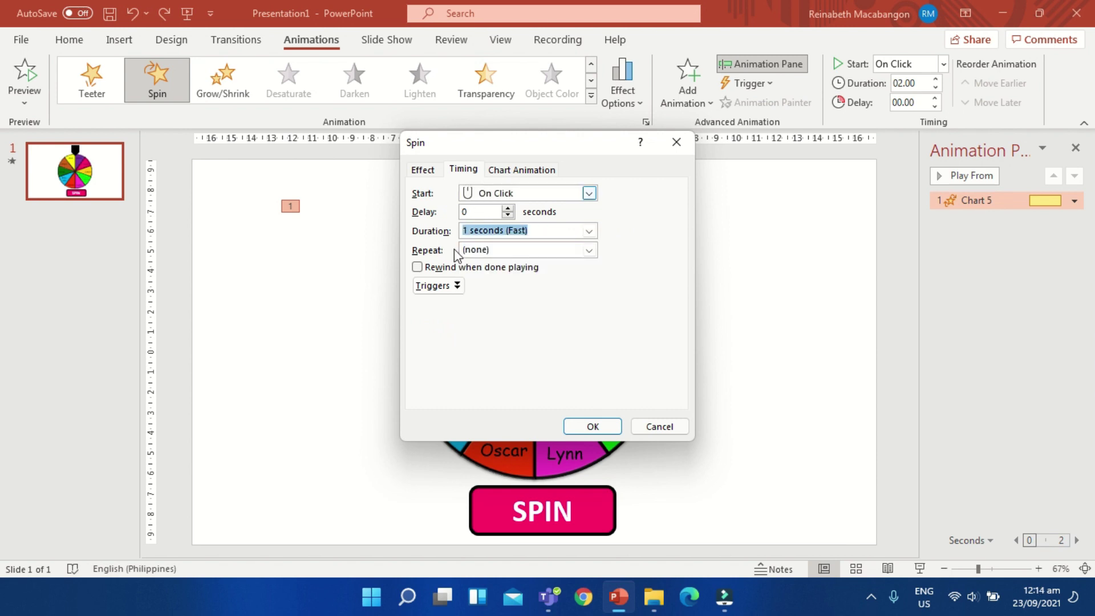
pyautogui.click(588, 250)
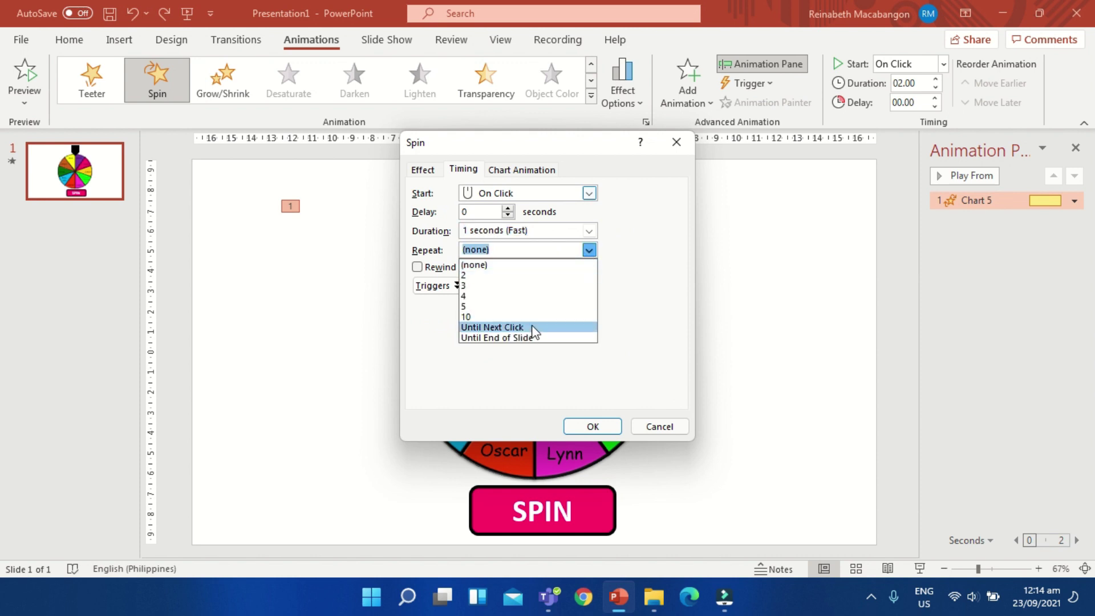
pyautogui.click(513, 327)
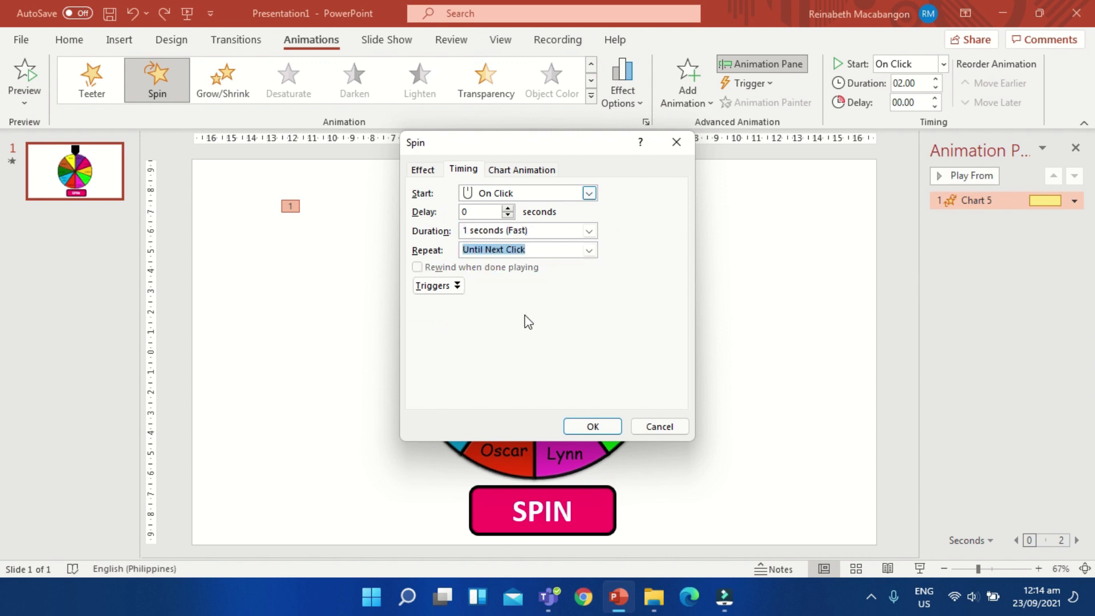
# Step: Trigger the Spin on click of Rectangle: Rounded Corners 7, the SPIN button
pyautogui.click(457, 286)
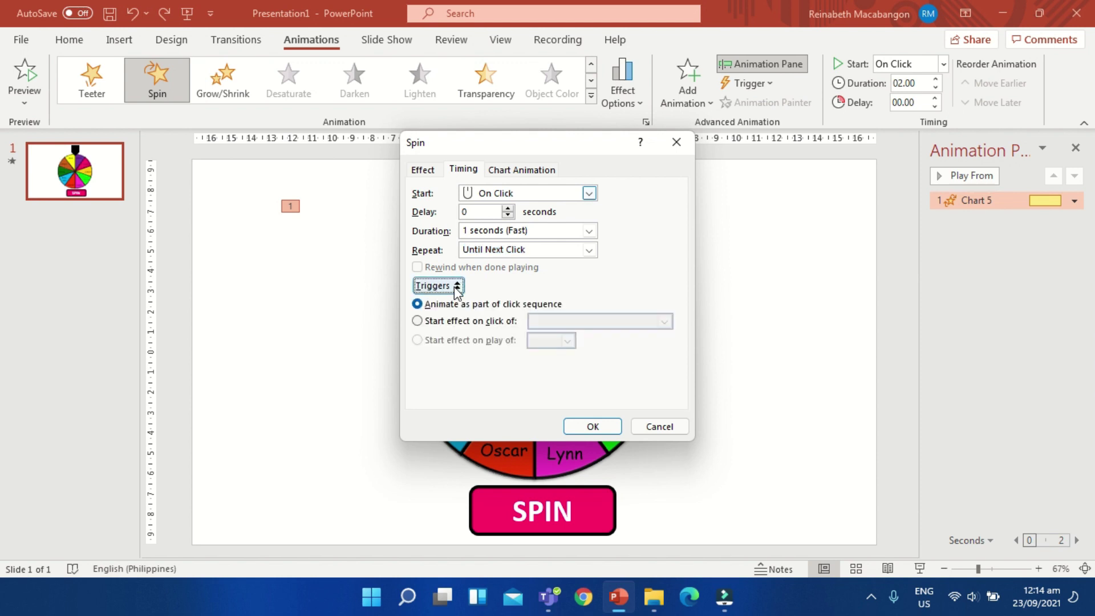
pyautogui.click(417, 321)
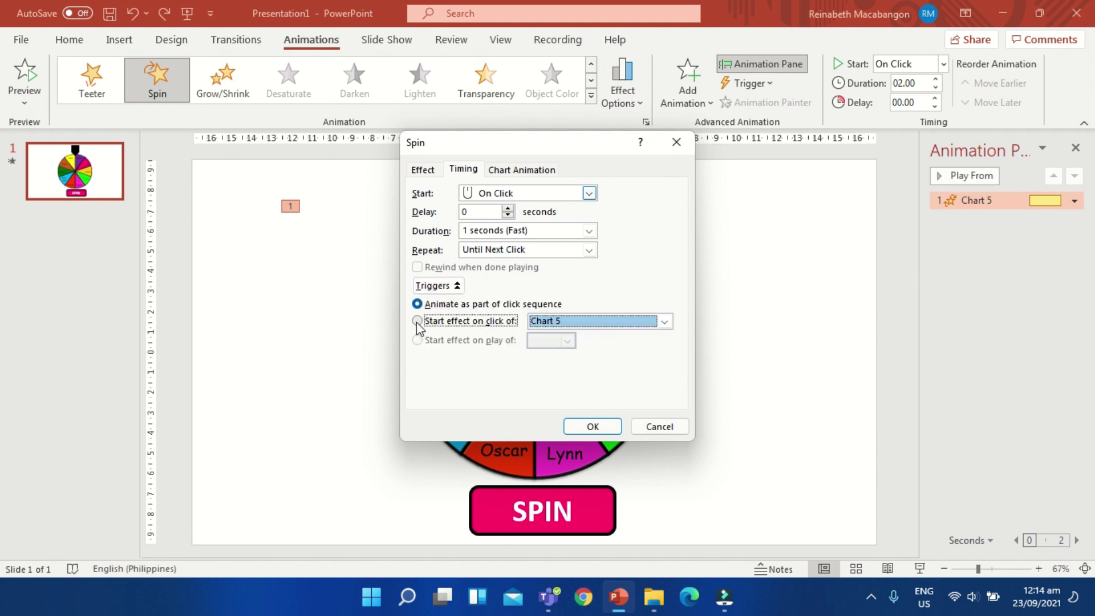
pyautogui.click(664, 322)
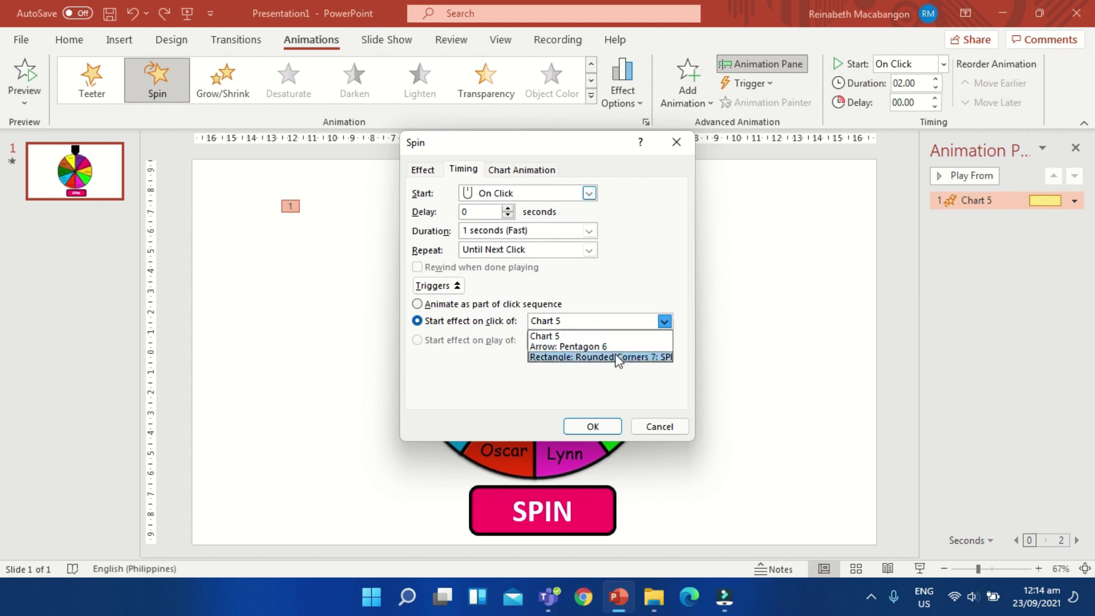
pyautogui.click(626, 357)
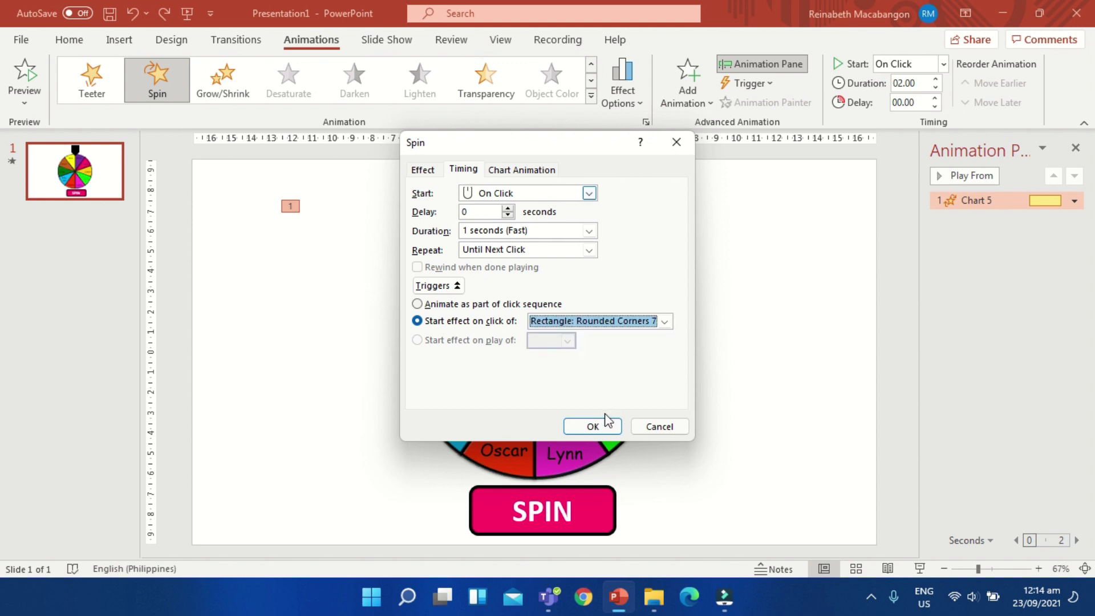
pyautogui.click(593, 426)
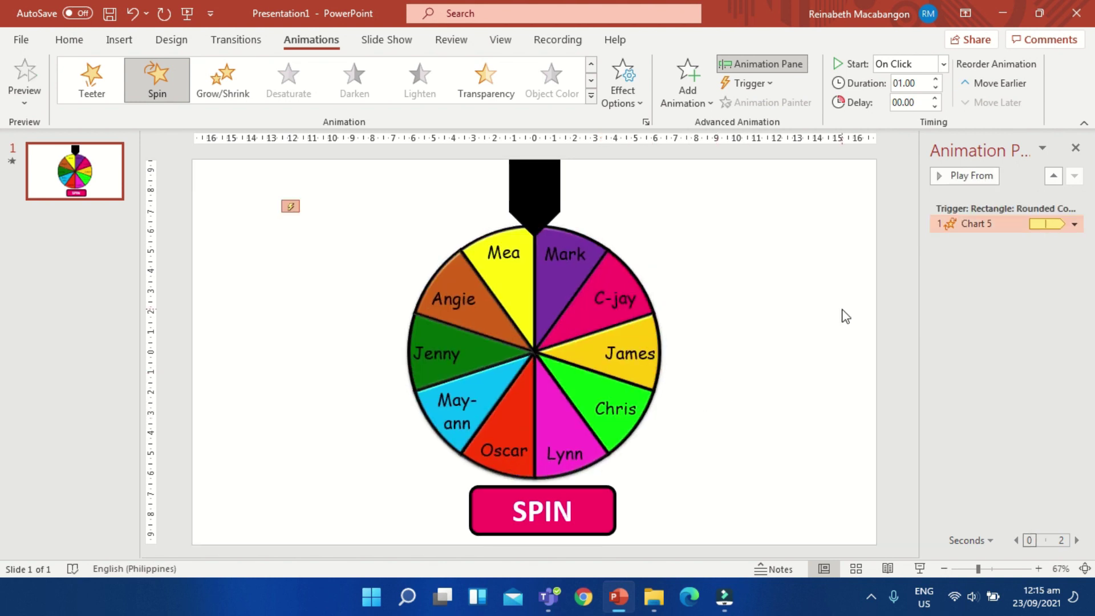
# Step: Run the slide show, click SPIN to test the wheel spinning, then exit
pyautogui.click(920, 569)
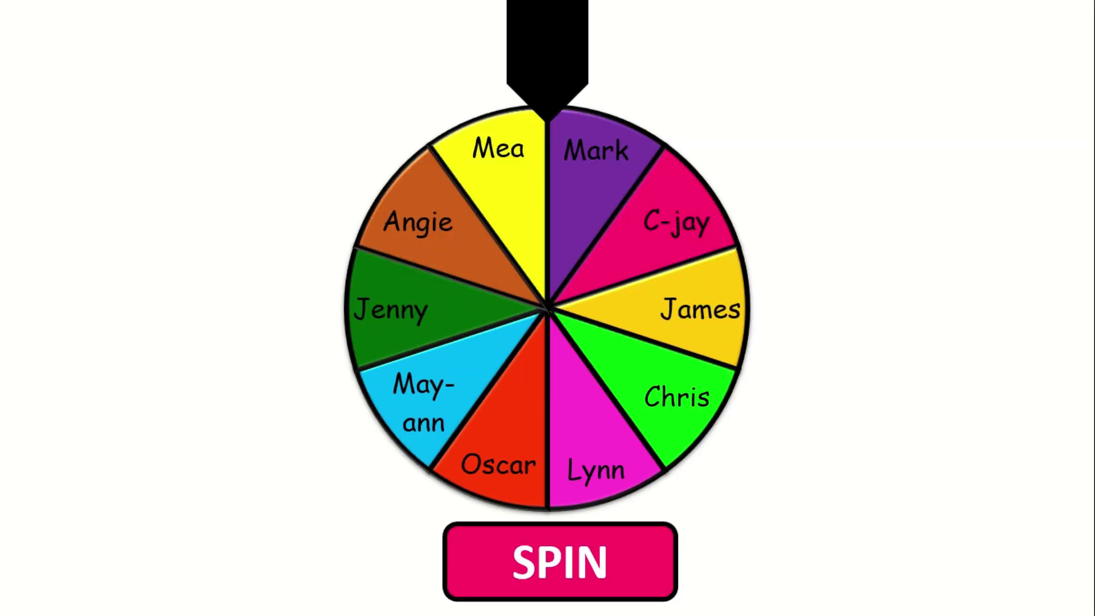
pyautogui.click(570, 566)
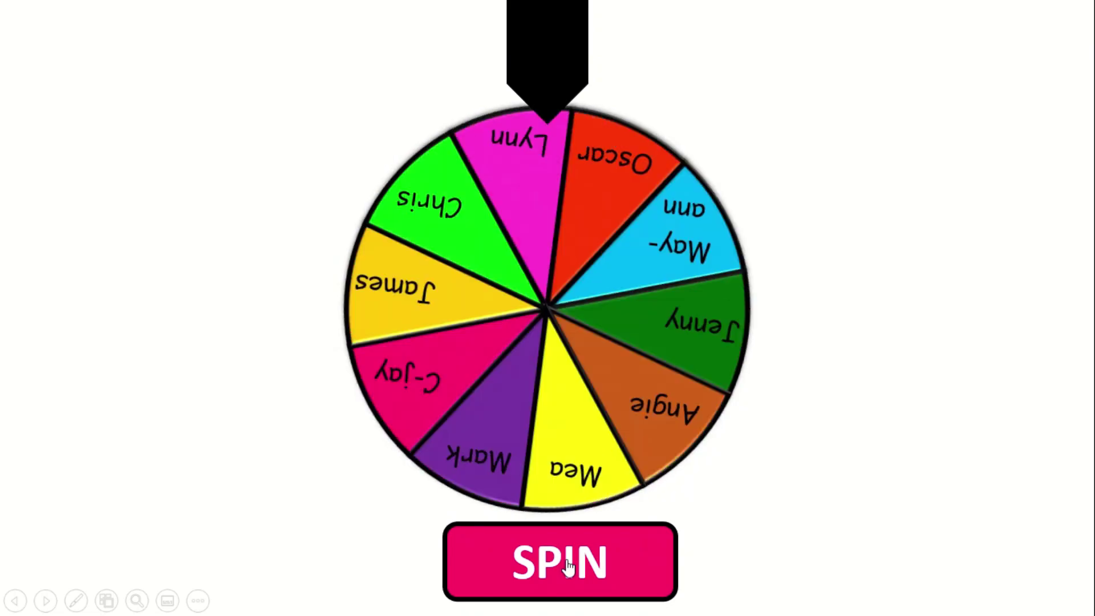
pyautogui.press('Escape')
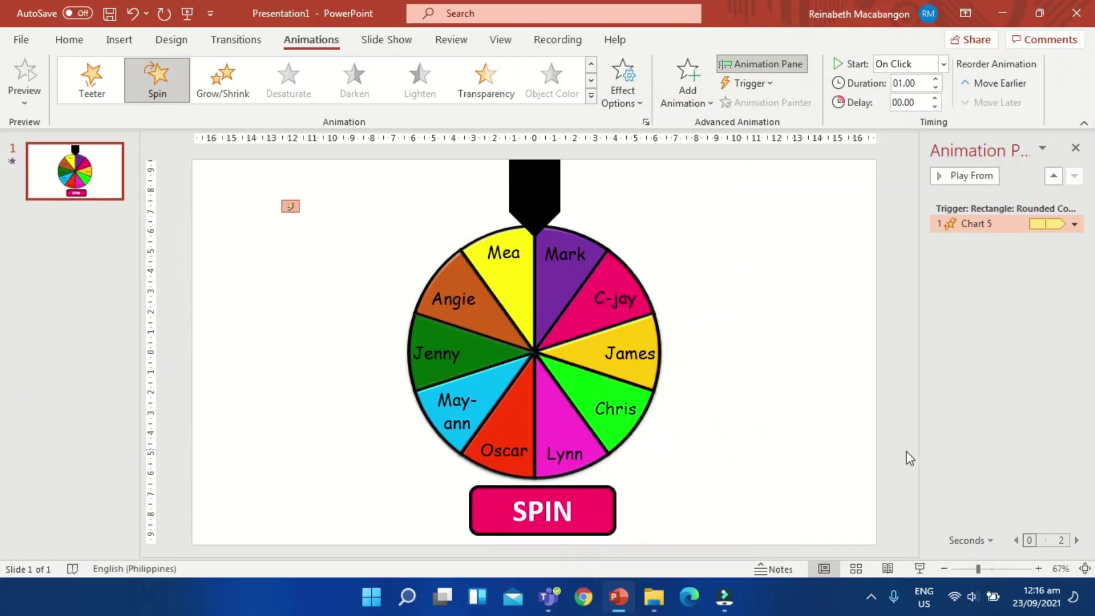
# Step: Add an Appear entrance effect to the wheel chart
pyautogui.click(561, 292)
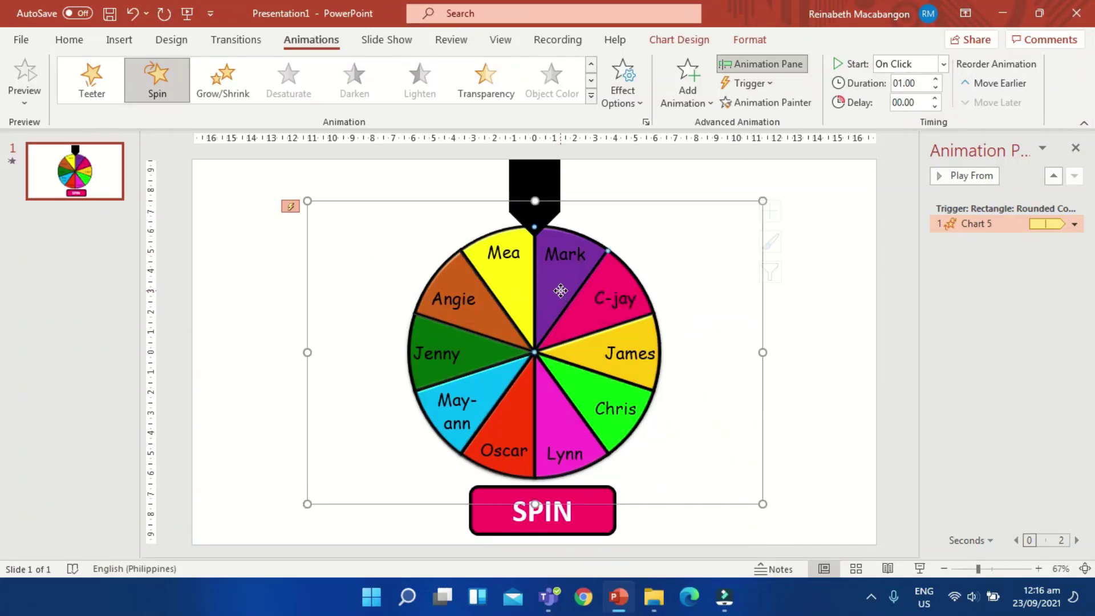
pyautogui.click(688, 87)
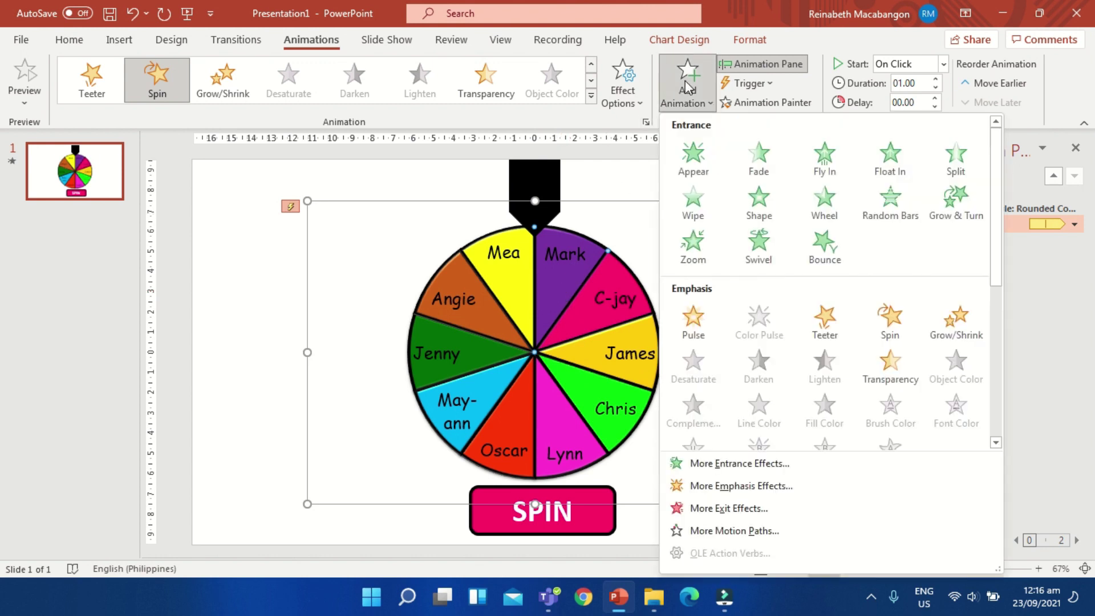
pyautogui.click(689, 164)
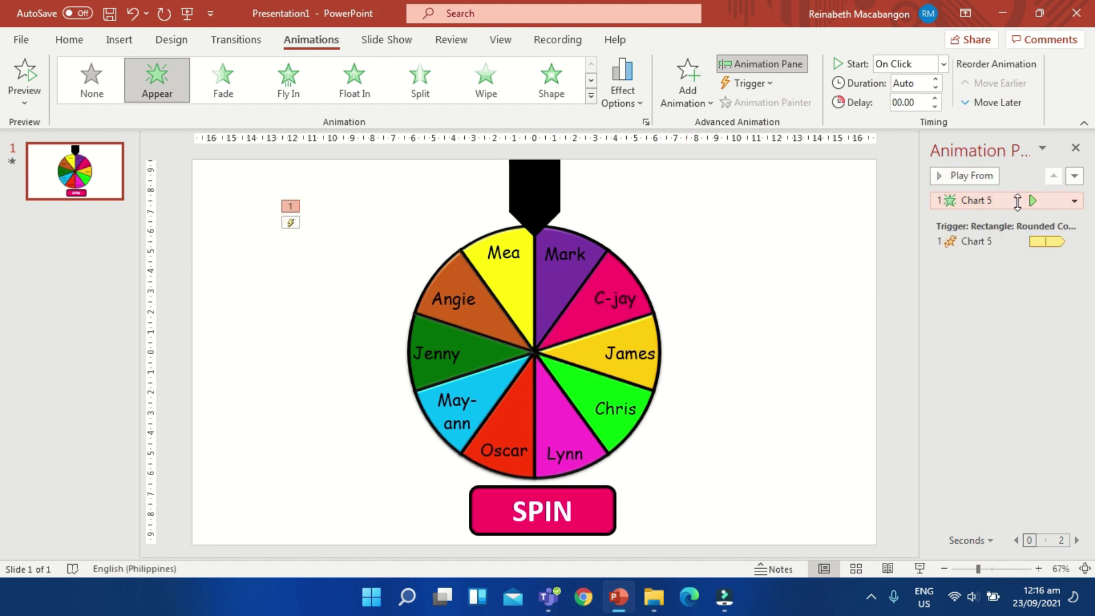
# Step: Set the Appear effect to start on clicking Rectangle: Rounded Corners 7
pyautogui.click(1074, 201)
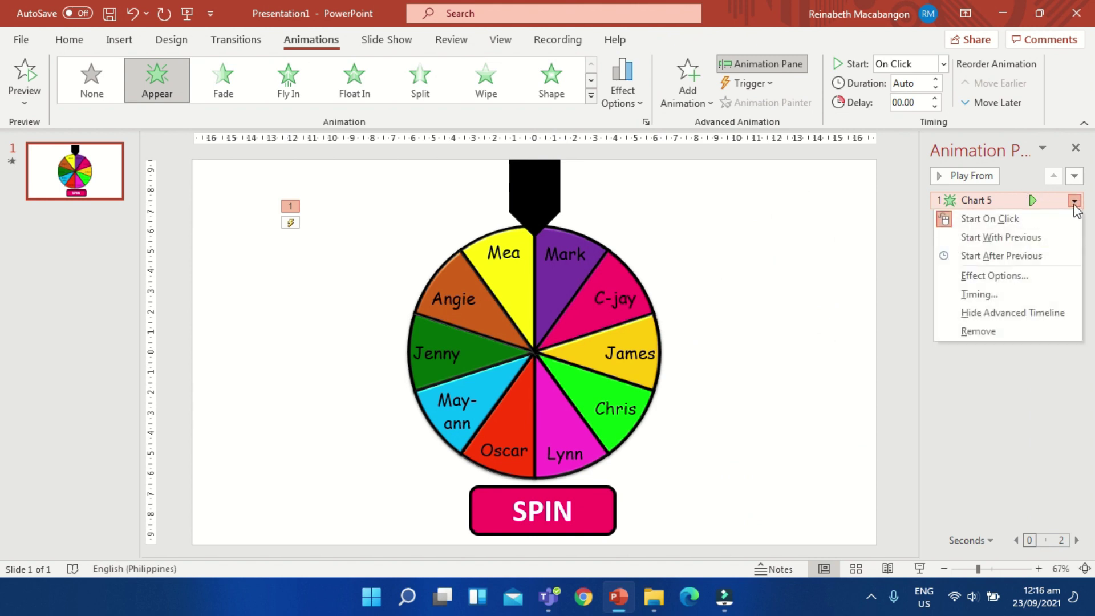
pyautogui.click(1001, 300)
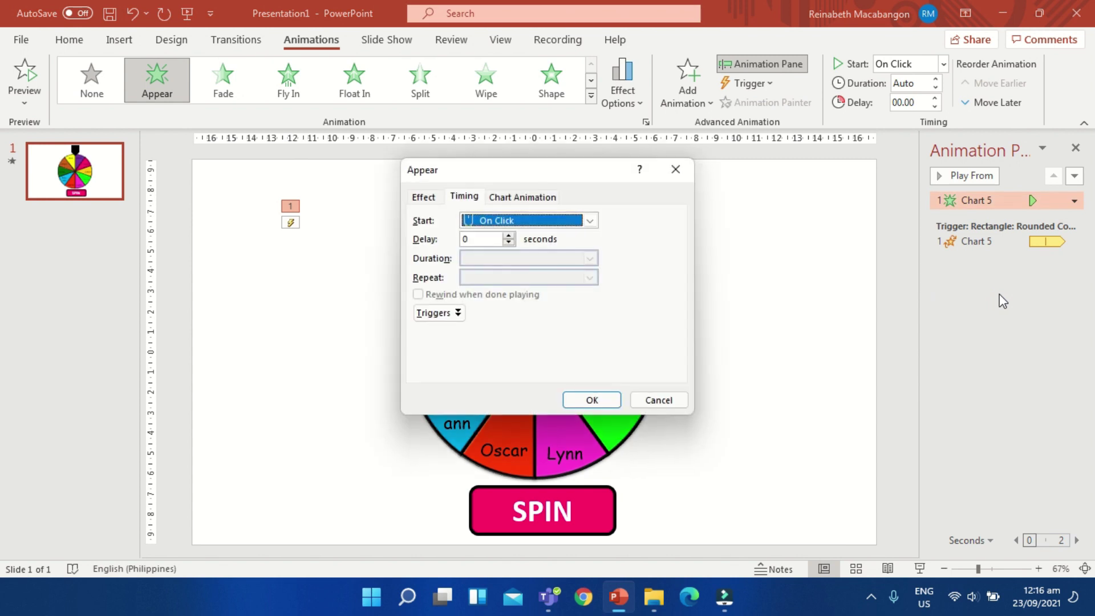
pyautogui.click(457, 313)
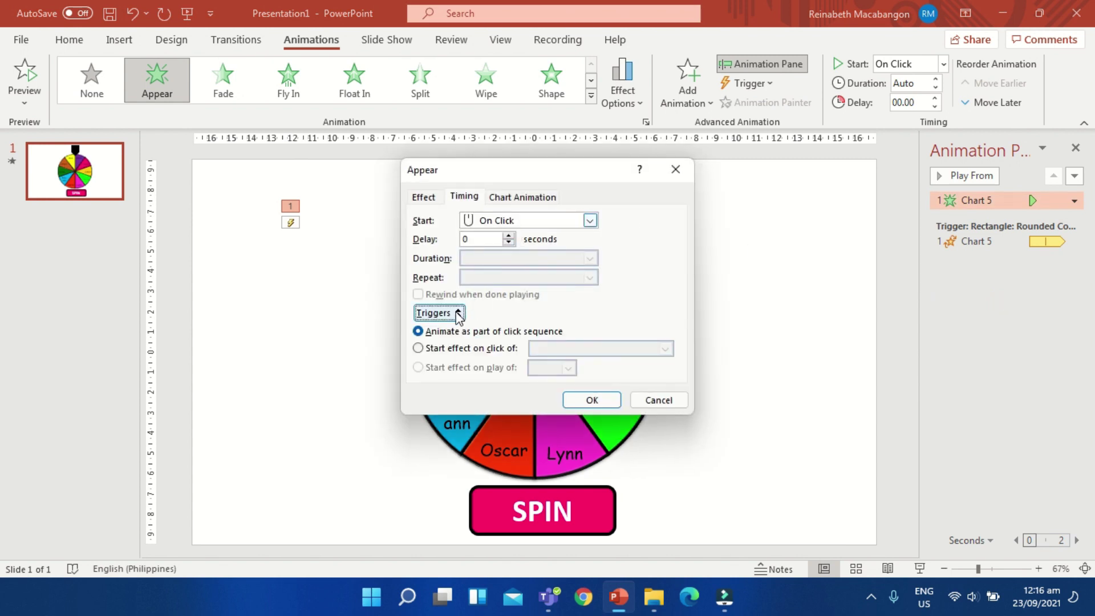
pyautogui.click(418, 348)
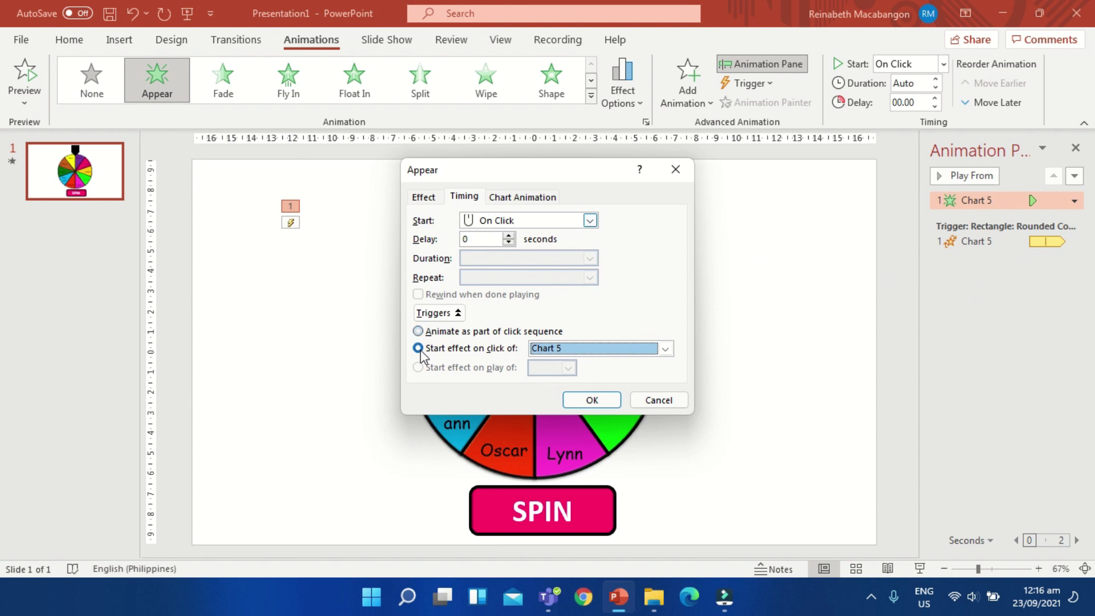
pyautogui.click(665, 349)
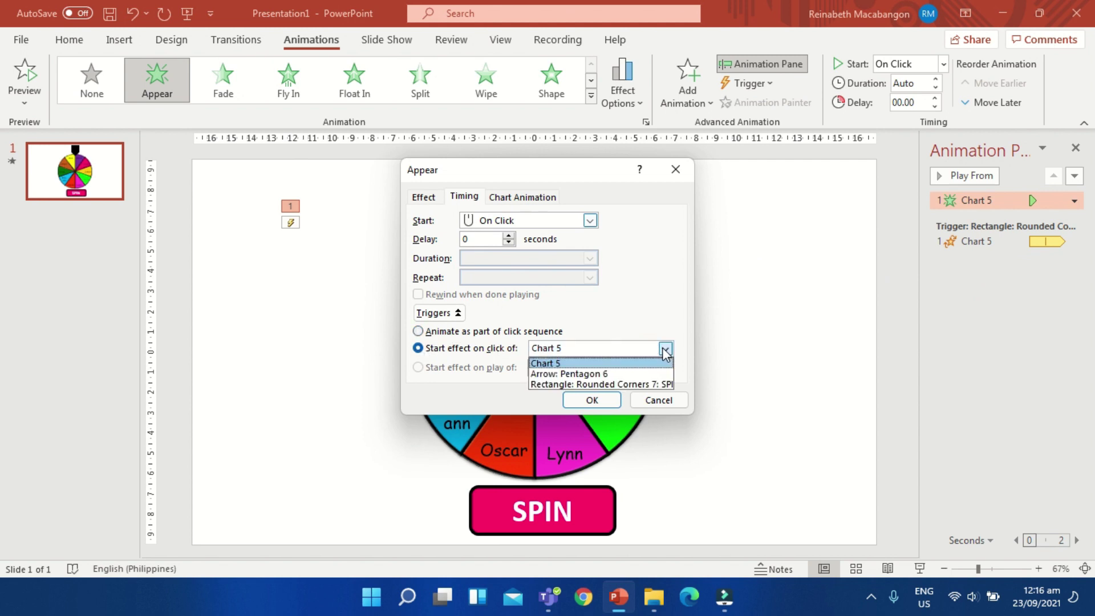
pyautogui.click(630, 384)
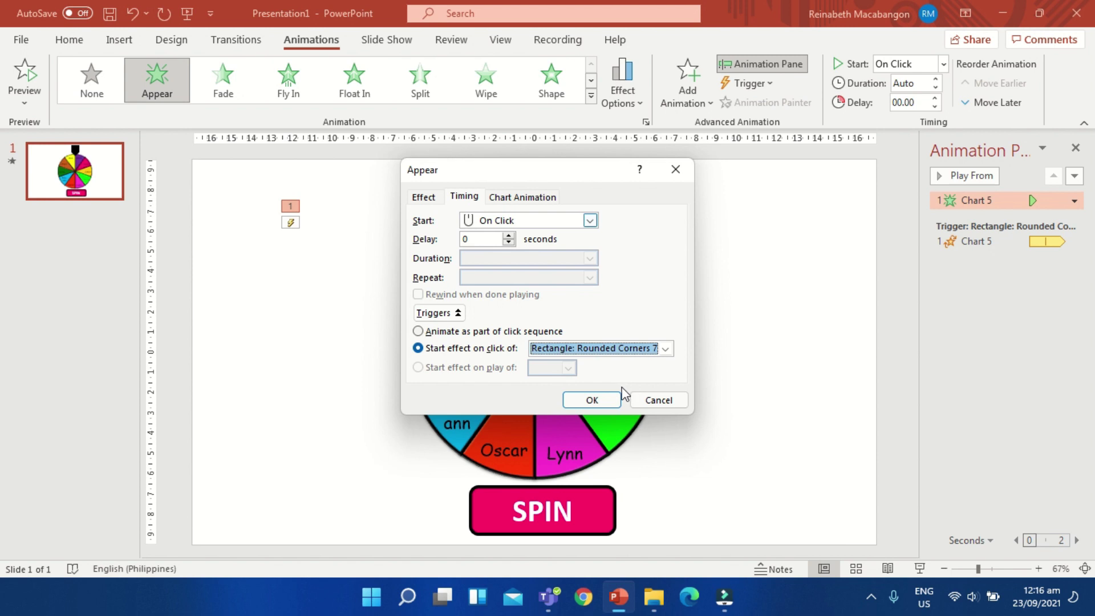
pyautogui.click(603, 398)
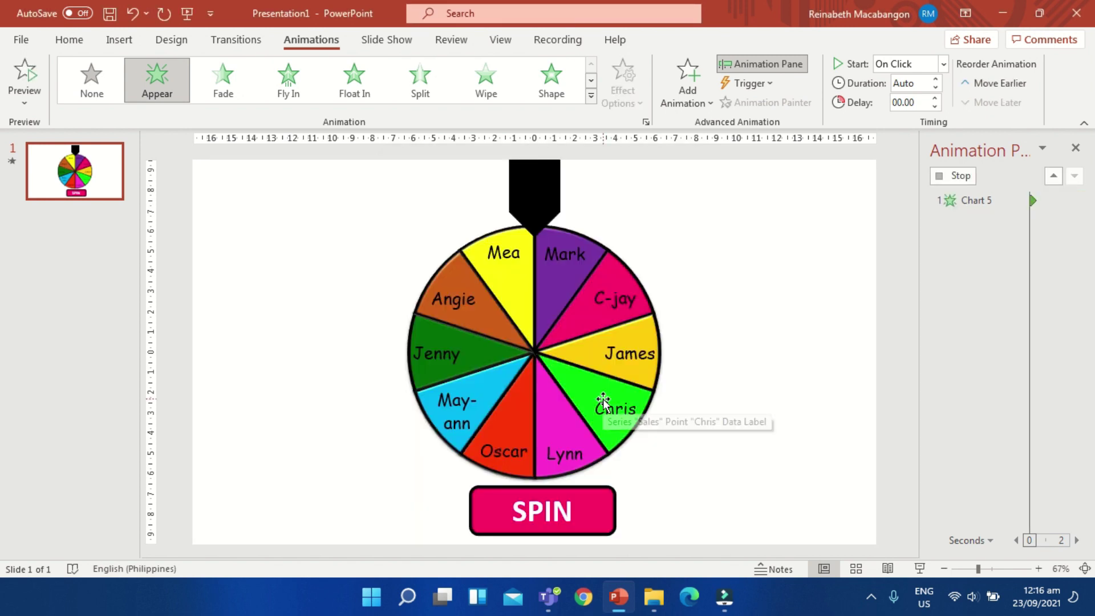
pyautogui.click(919, 569)
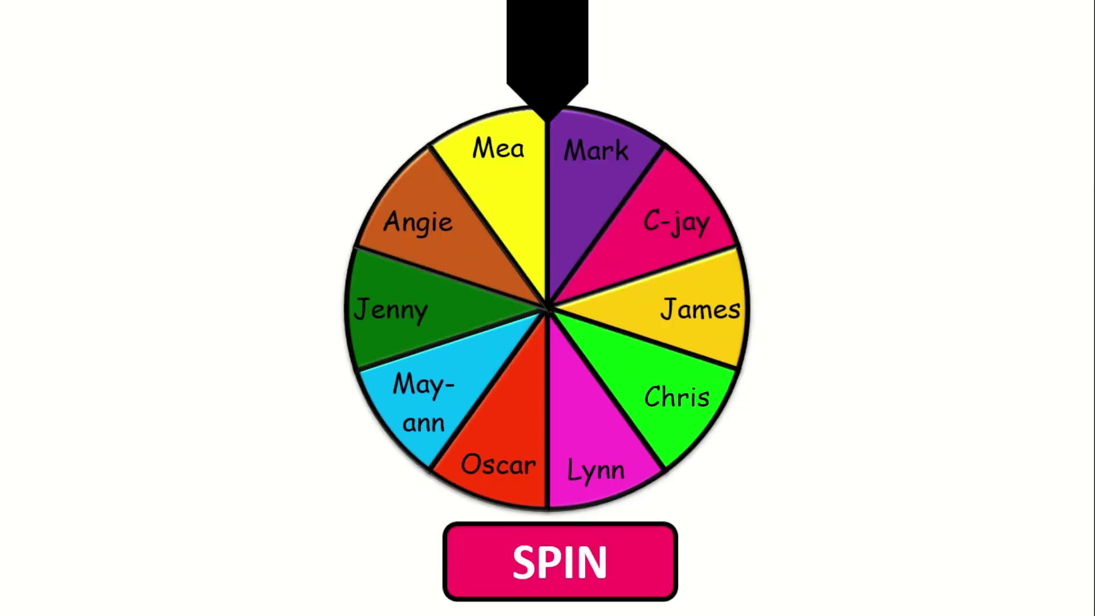
pyautogui.click(575, 569)
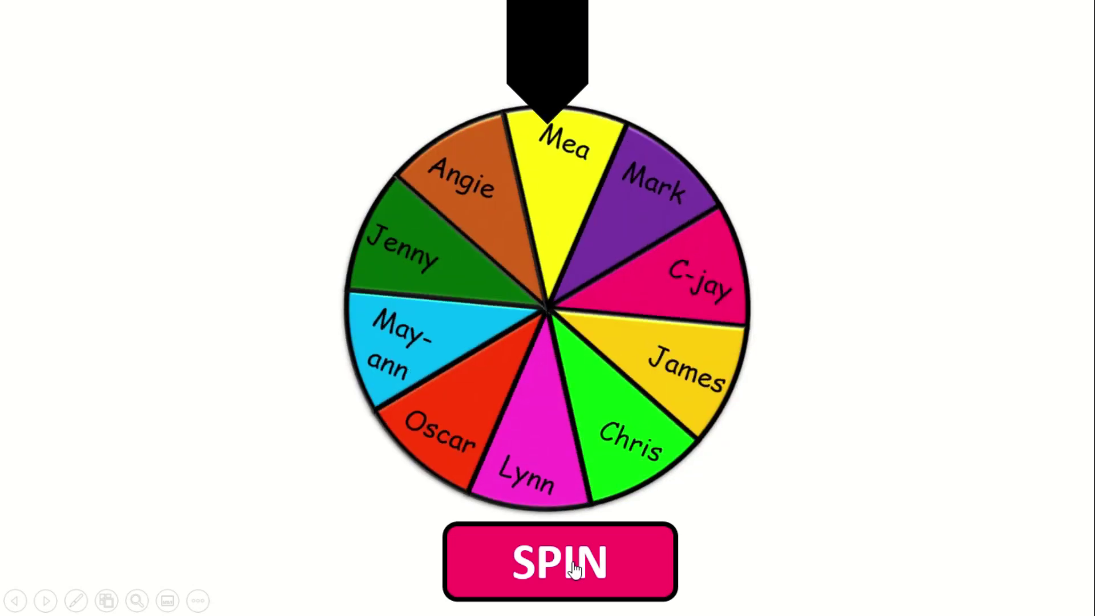
pyautogui.press('Escape')
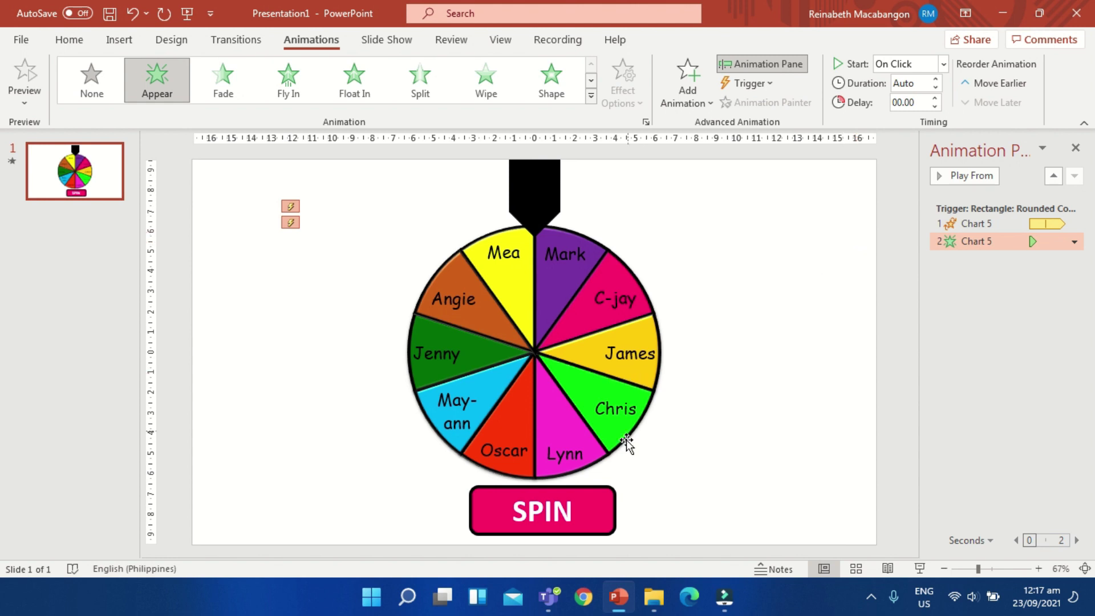
# Step: Search Google Images in Chrome for playground clipart
pyautogui.click(583, 599)
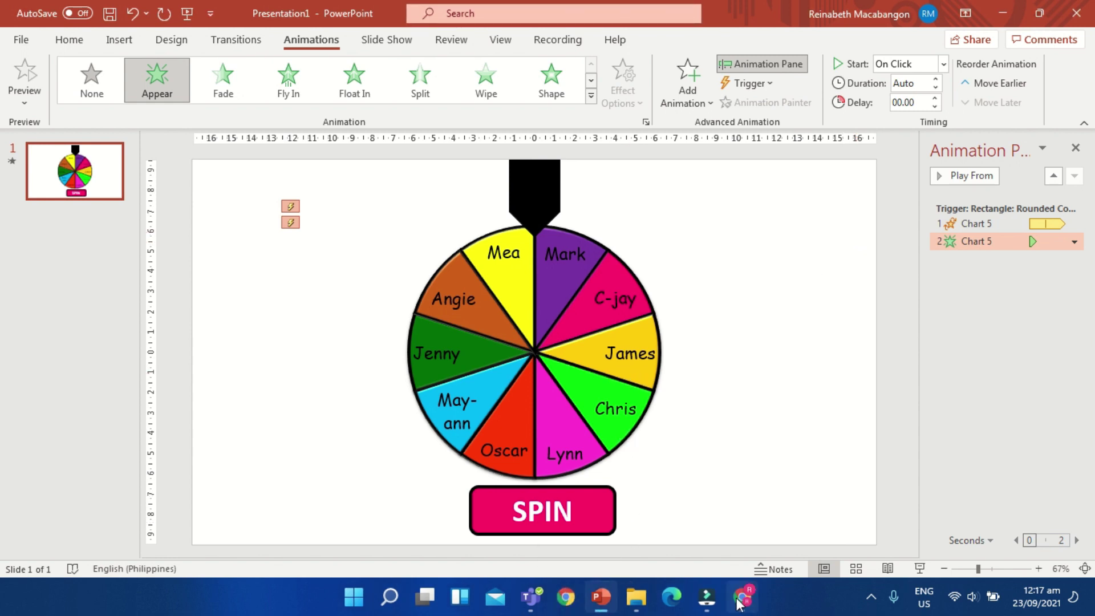
pyautogui.click(739, 598)
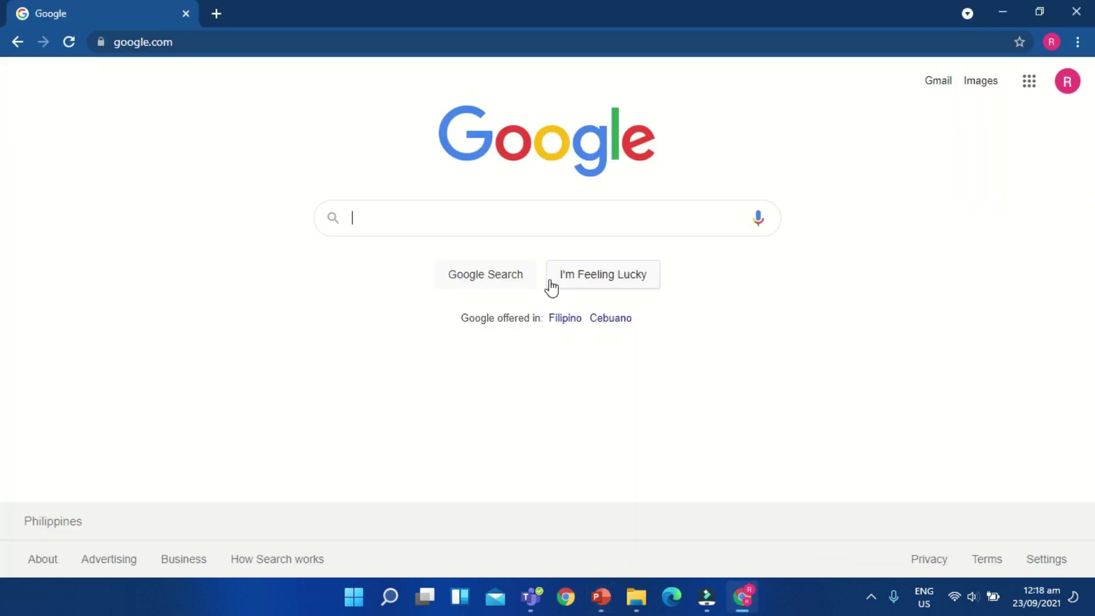
pyautogui.write('PLAYG')
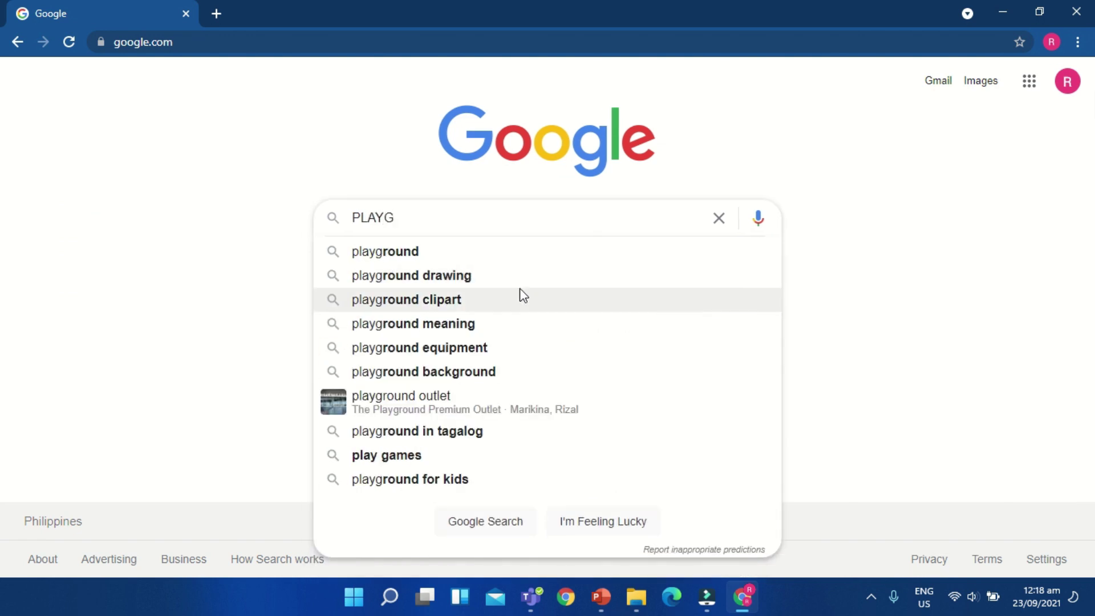
pyautogui.click(497, 308)
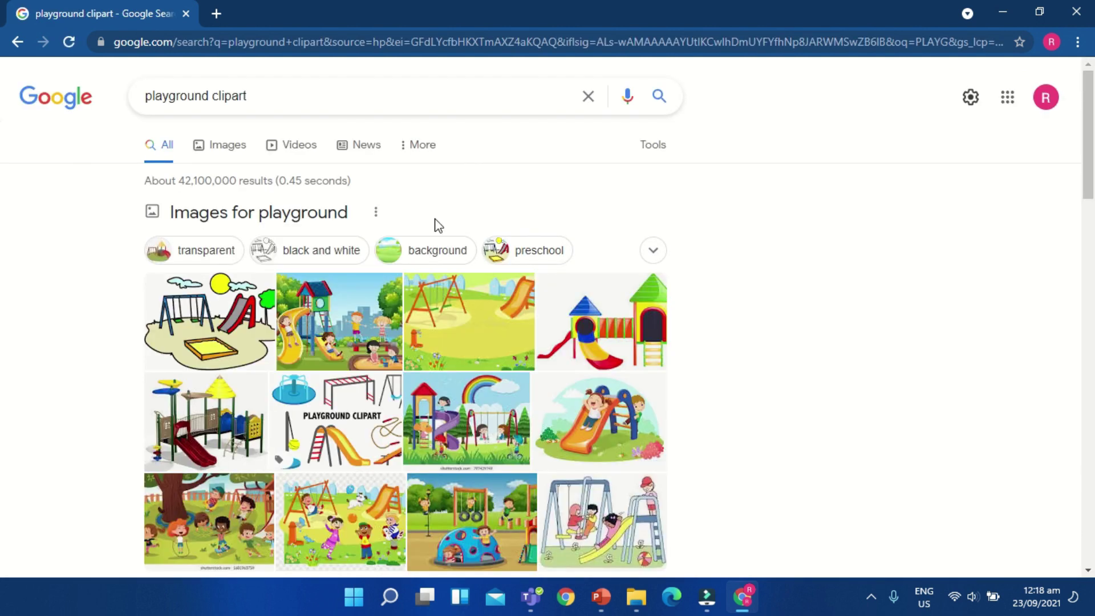
pyautogui.scroll(-1, 474, 308)
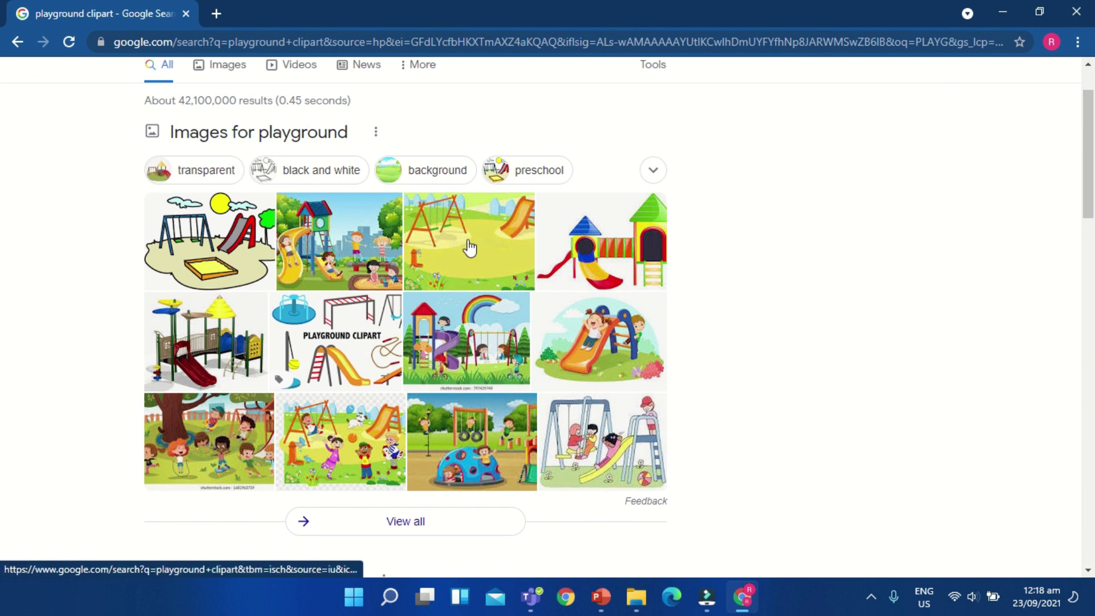
pyautogui.scroll(1, 469, 251)
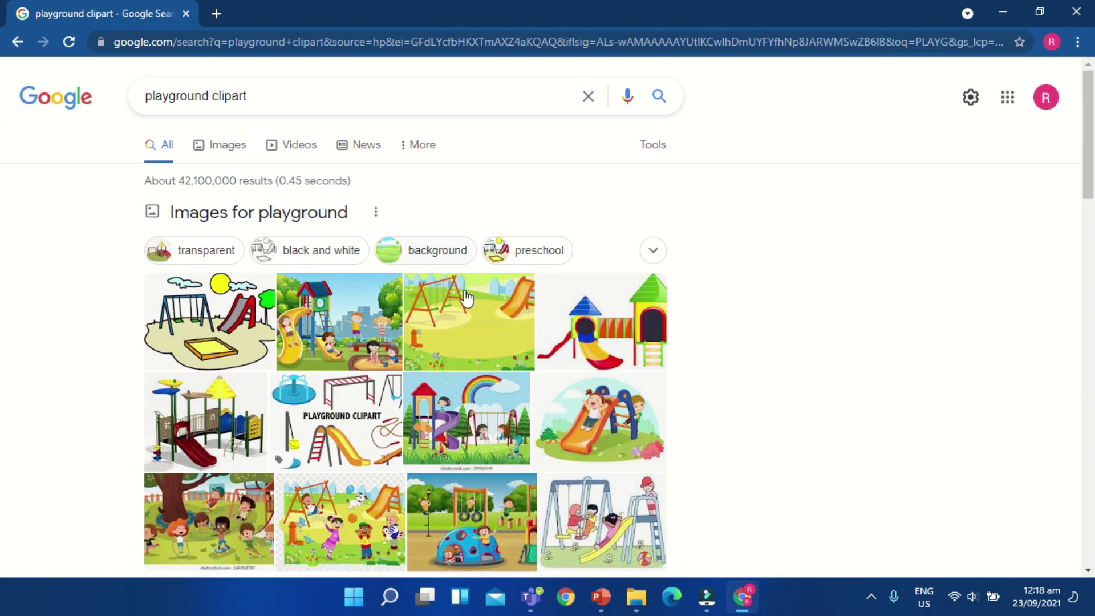
# Step: Open the cartoon swings-and-slide playground image and copy it
pyautogui.click(472, 323)
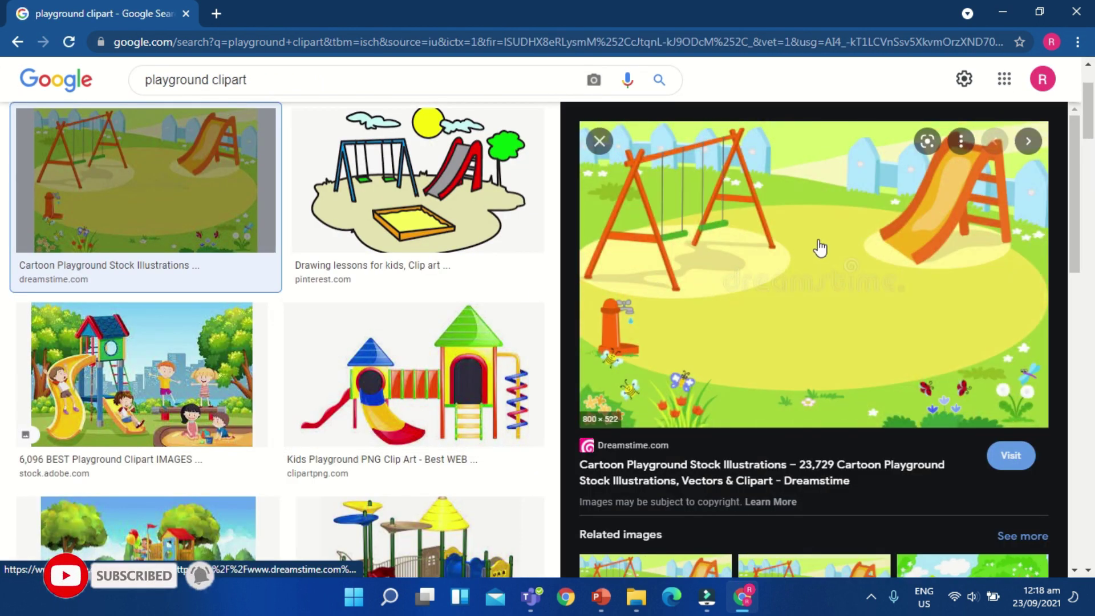
pyautogui.rightClick(819, 201)
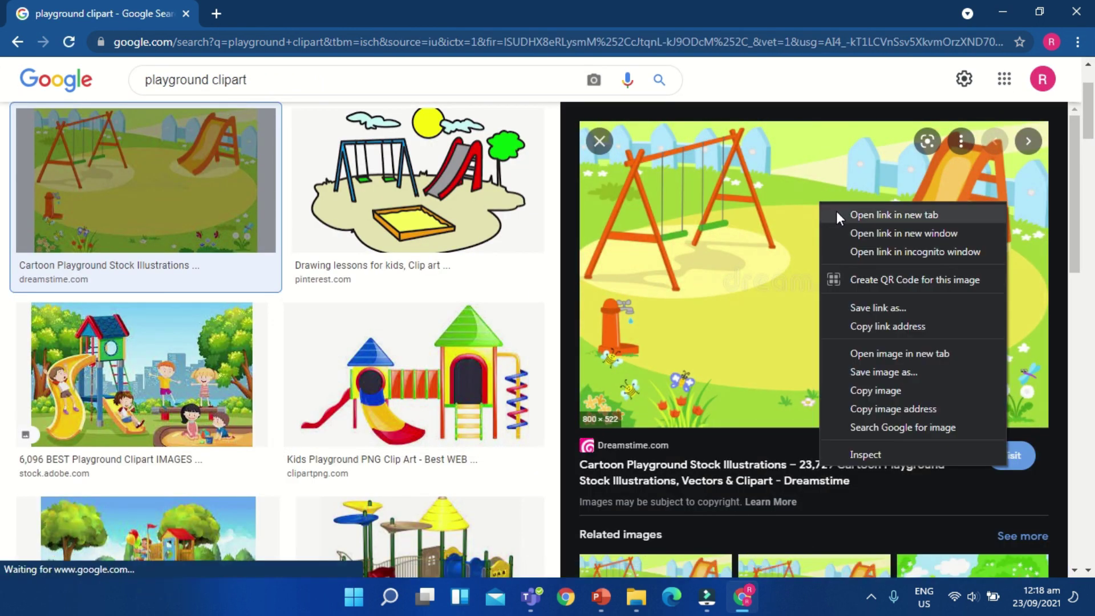
pyautogui.click(887, 389)
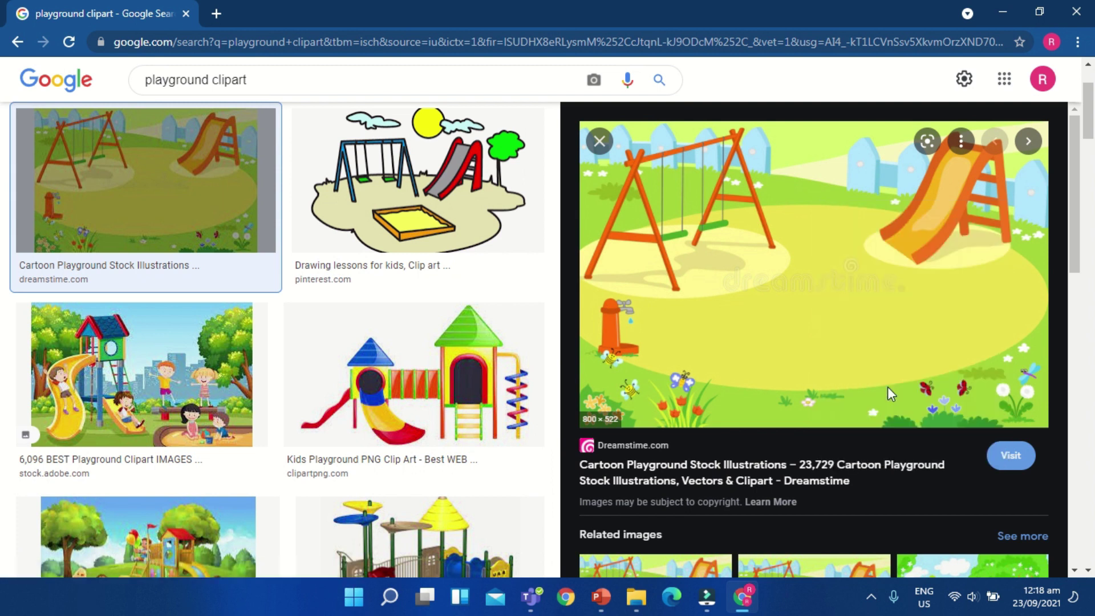
# Step: Paste the playground picture onto the slide and stretch it to cover the whole slide
pyautogui.click(601, 596)
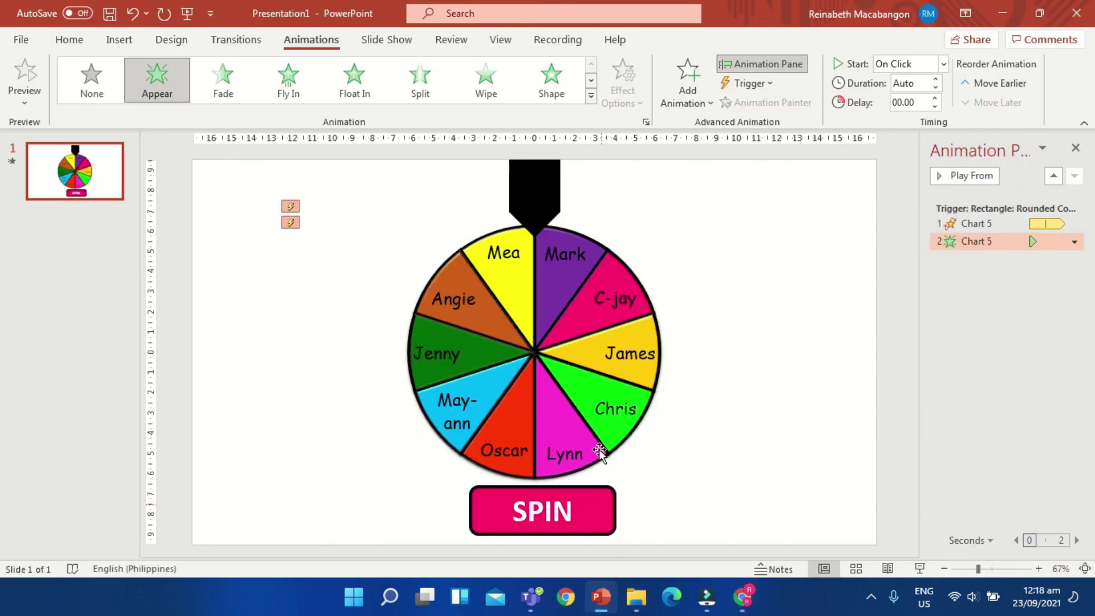
pyautogui.click(69, 40)
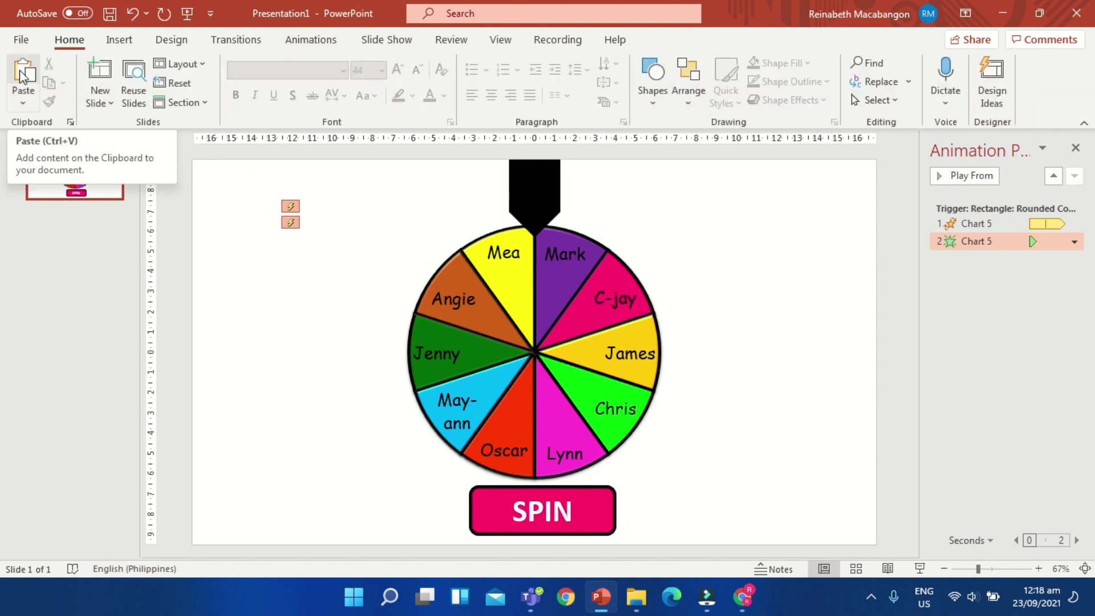
pyautogui.click(22, 75)
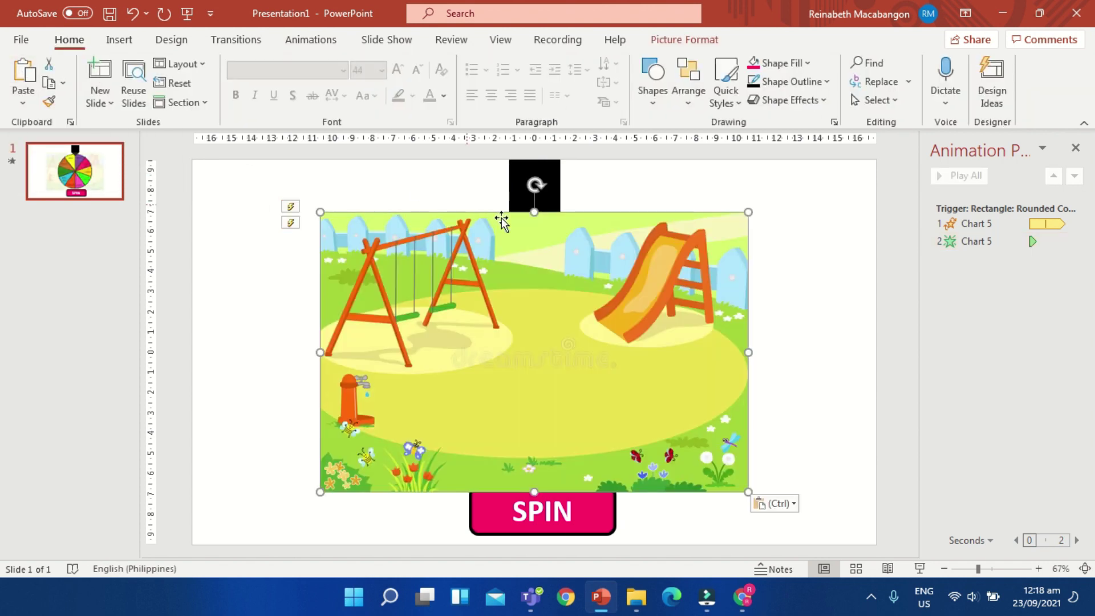
pyautogui.moveTo(659, 280); pyautogui.dragTo(541, 224)
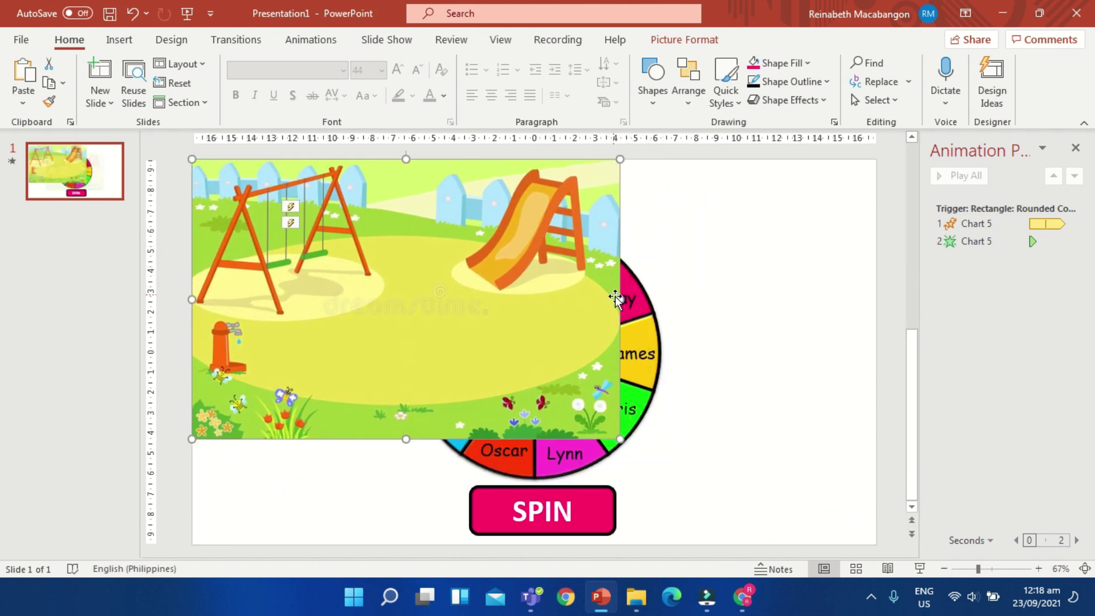
pyautogui.press('Delete')
pyautogui.hotkey('ctrl', 'z')
pyautogui.moveTo(713, 300); pyautogui.dragTo(876, 300)
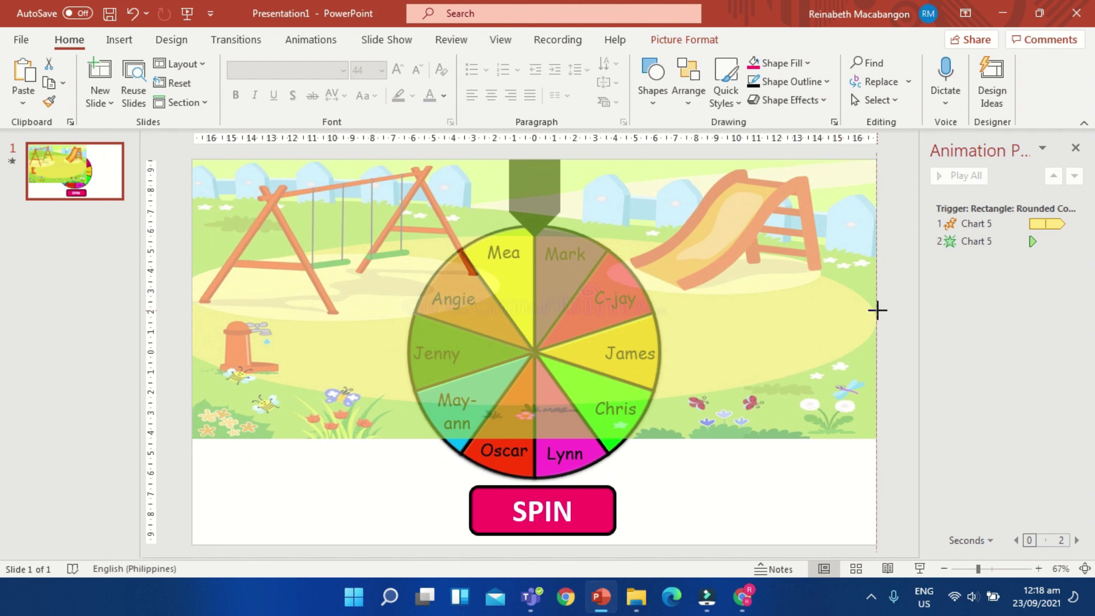
pyautogui.moveTo(534, 438); pyautogui.dragTo(530, 548)
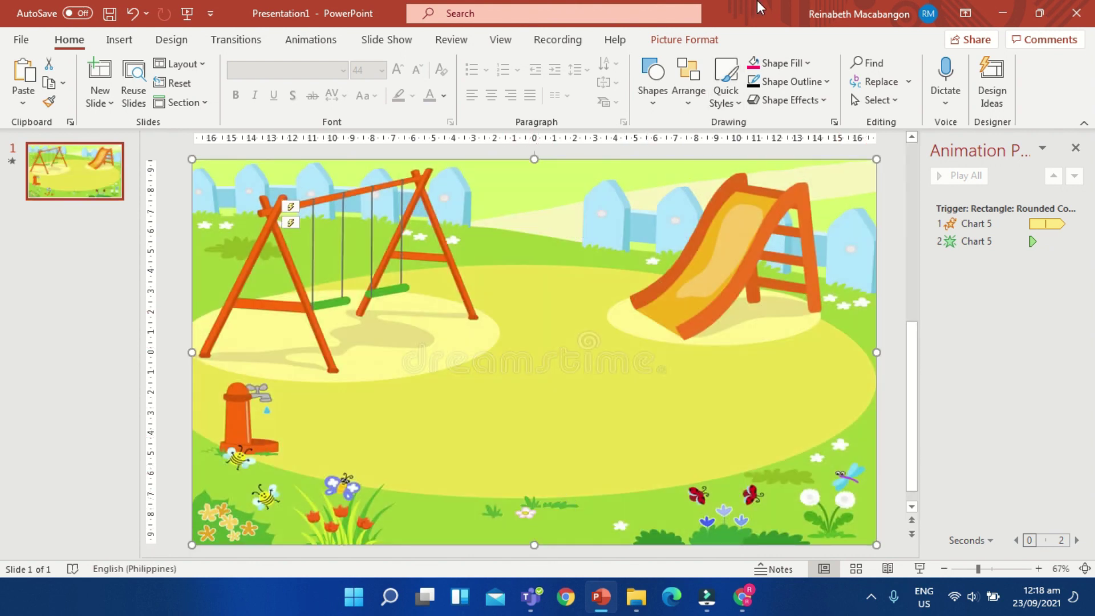
# Step: Send the picture backward three times so it sits behind the SPIN button, pointer and name wheel
pyautogui.click(700, 41)
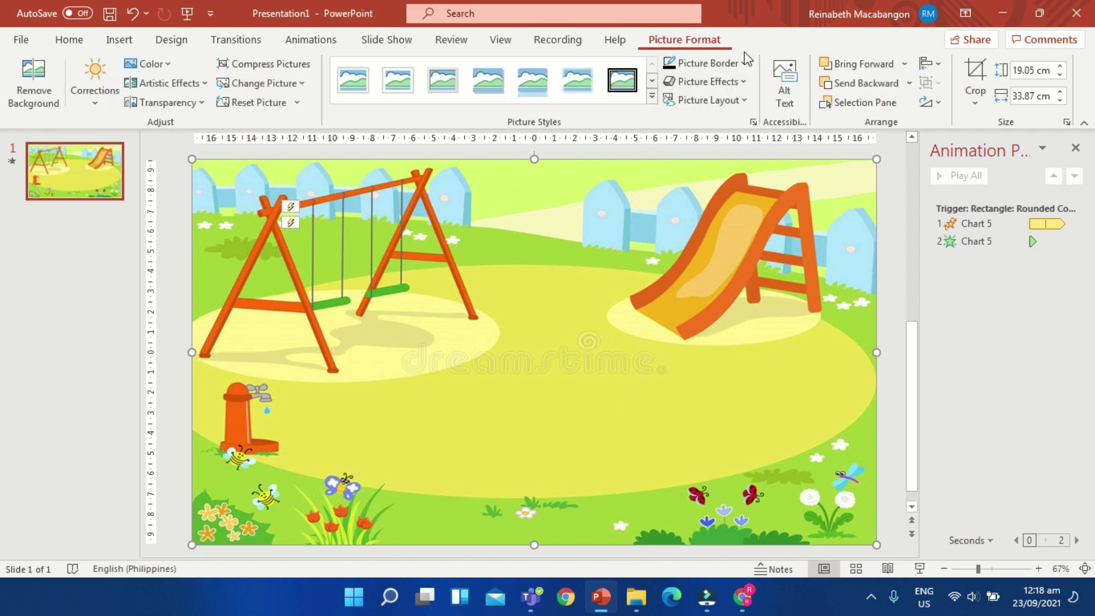
pyautogui.click(851, 84)
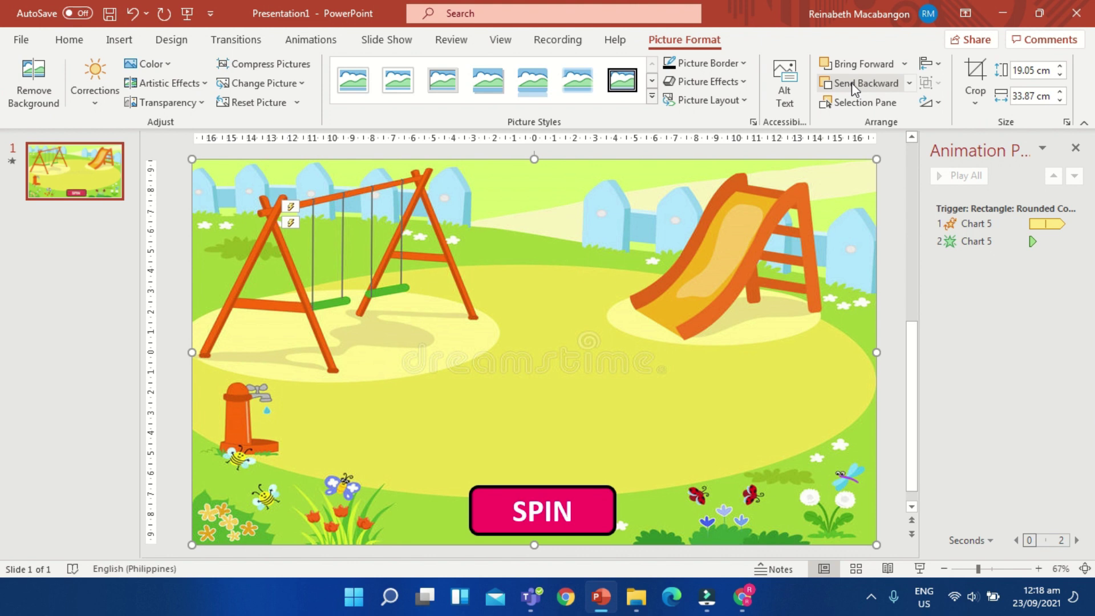
pyautogui.click(850, 83)
pyautogui.click(851, 83)
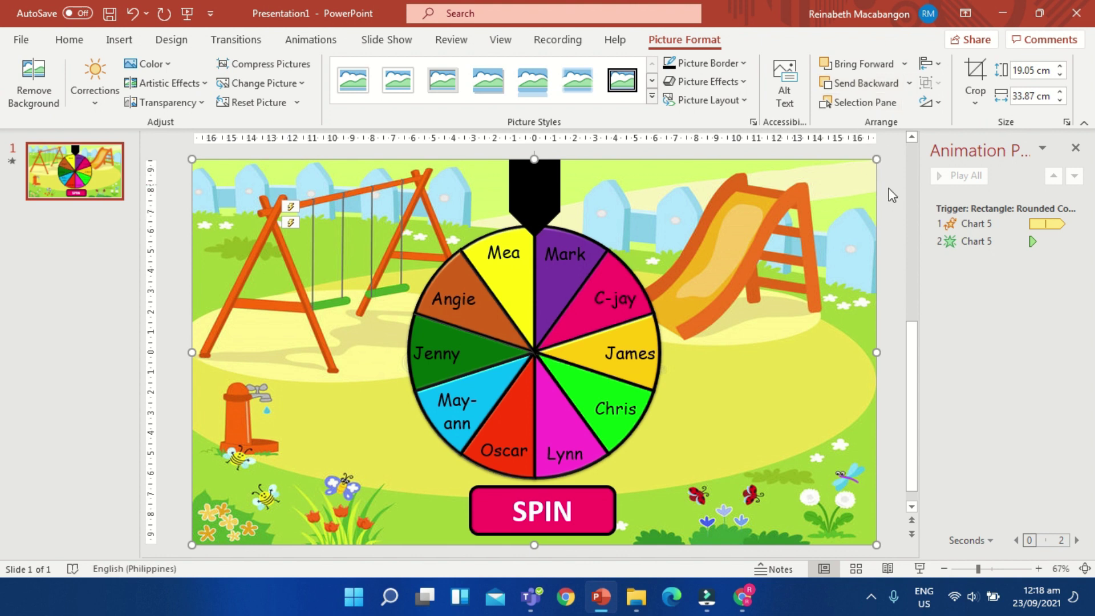
pyautogui.click(894, 219)
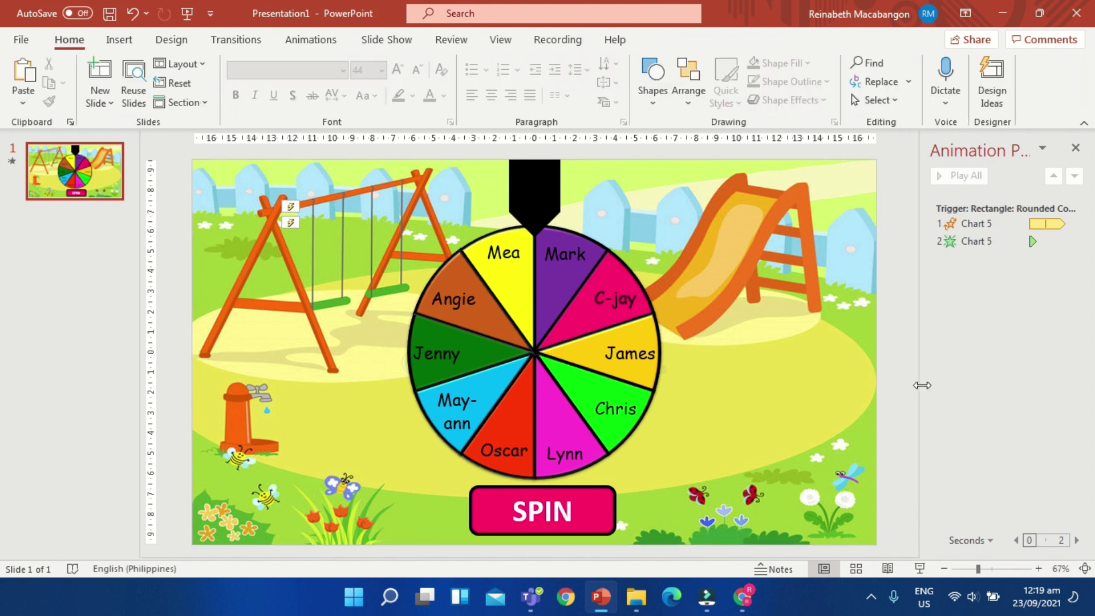
pyautogui.click(920, 567)
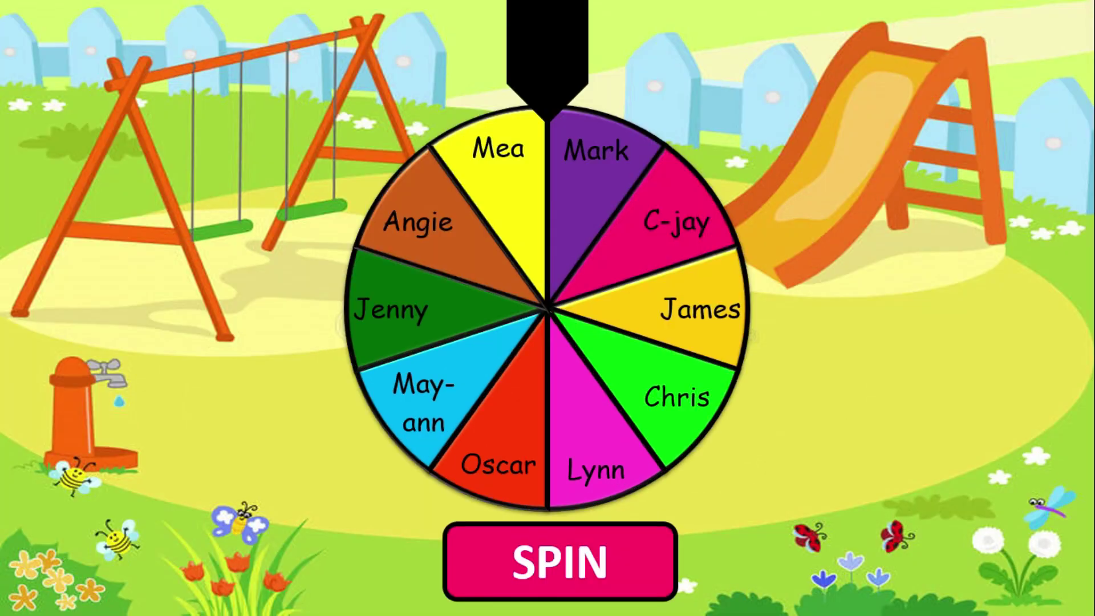
pyautogui.click(590, 572)
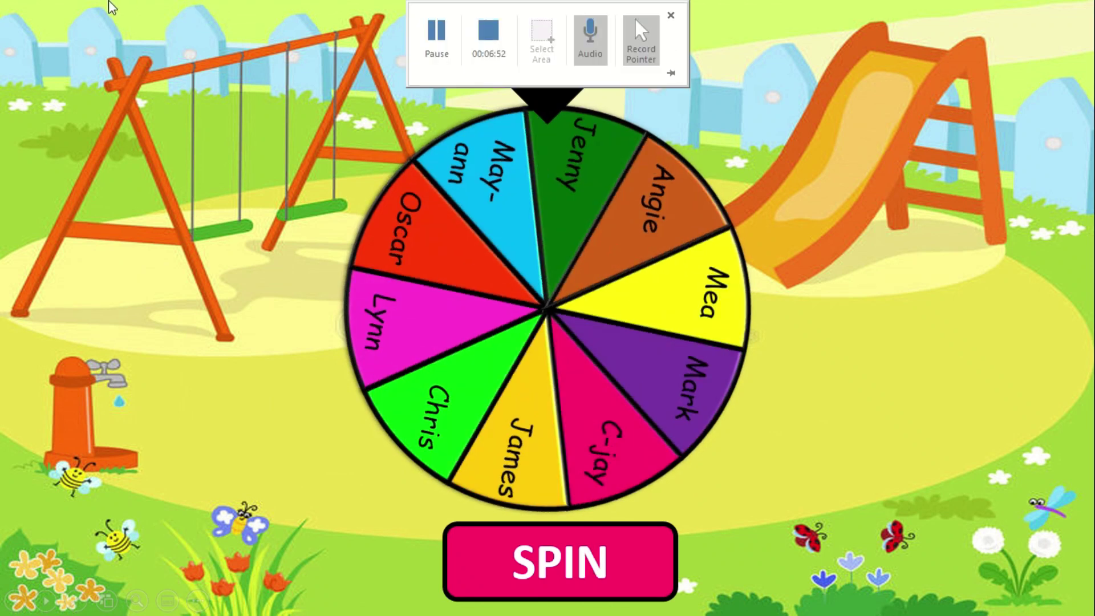
pyautogui.press('Escape')
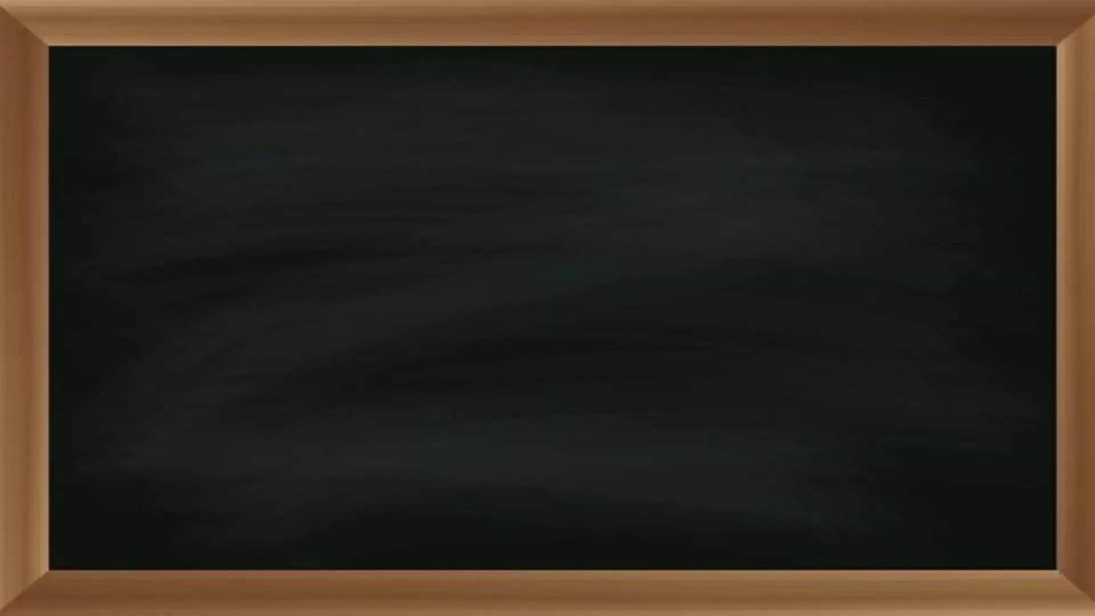